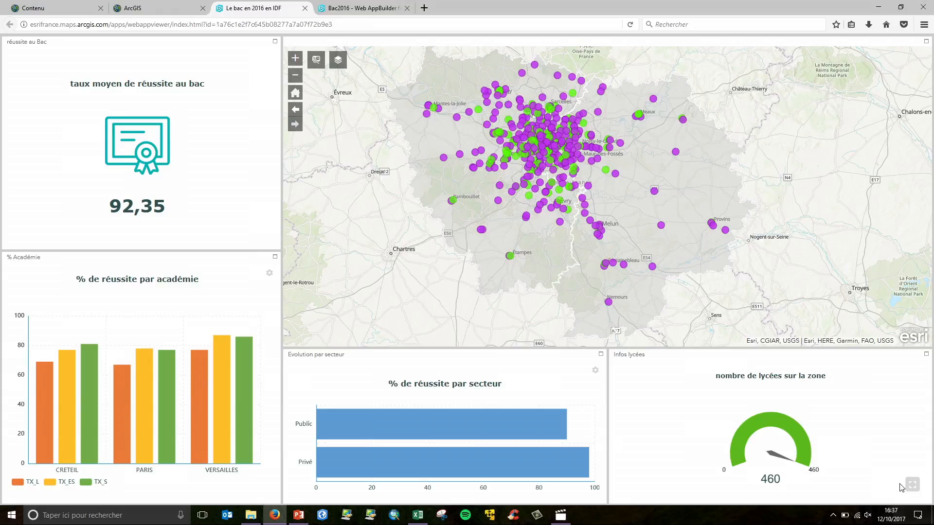
Switch the dashboard to full-screen display
click(912, 484)
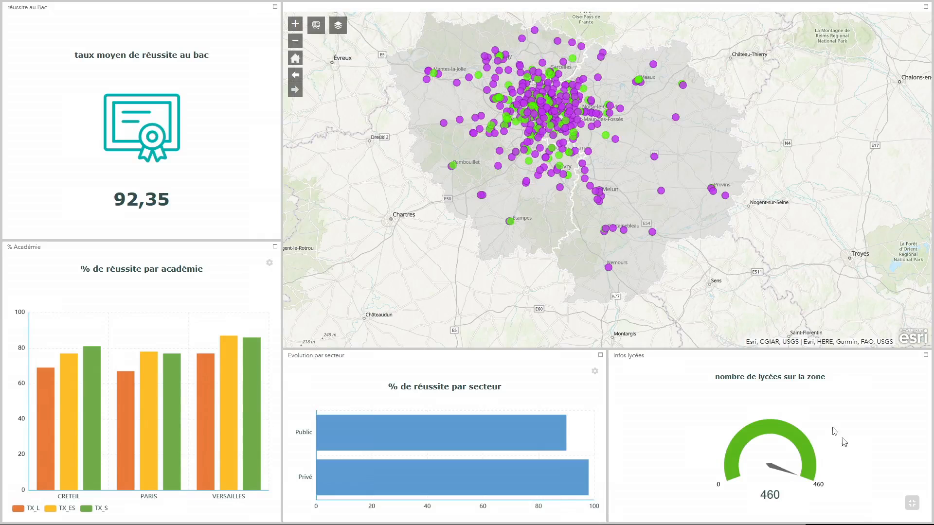
drag(695, 217, 740, 232)
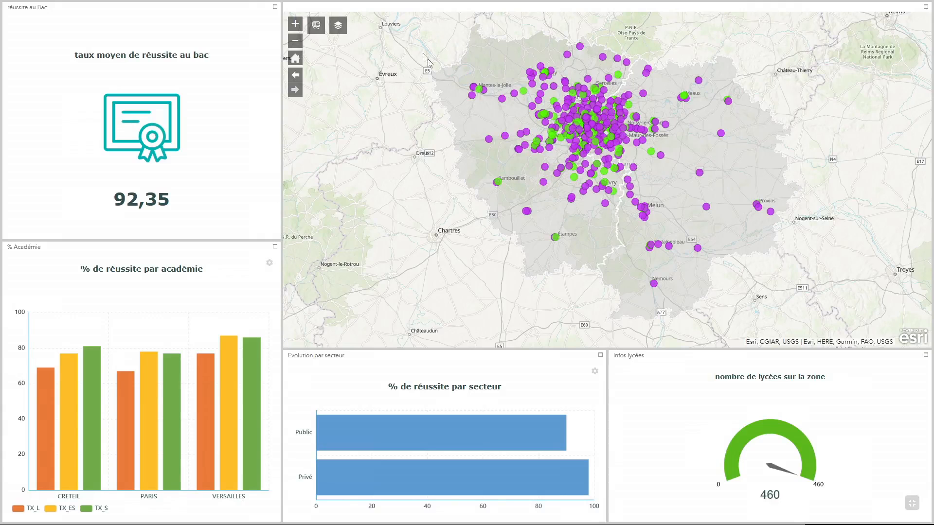
Open the layer list and toggle the Lycées IDF layer off and back on
click(342, 29)
drag(510, 84, 590, 94)
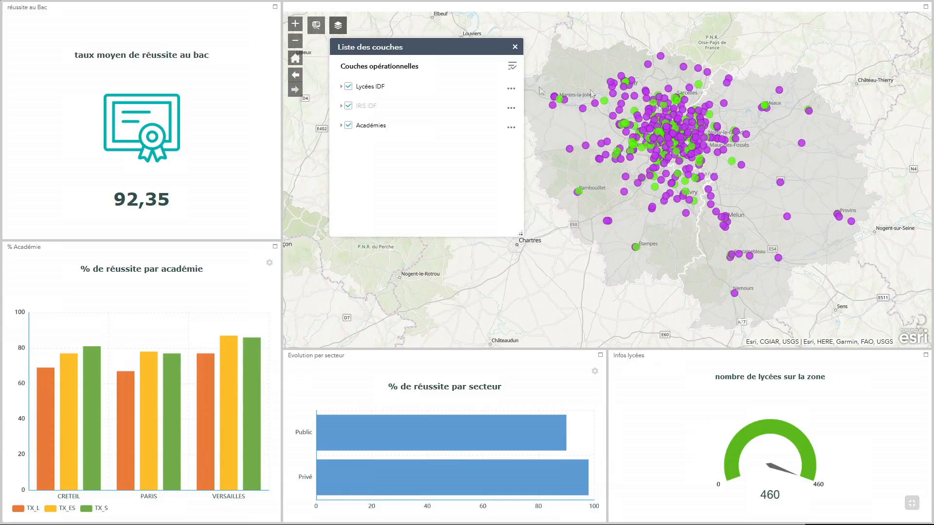
click(348, 86)
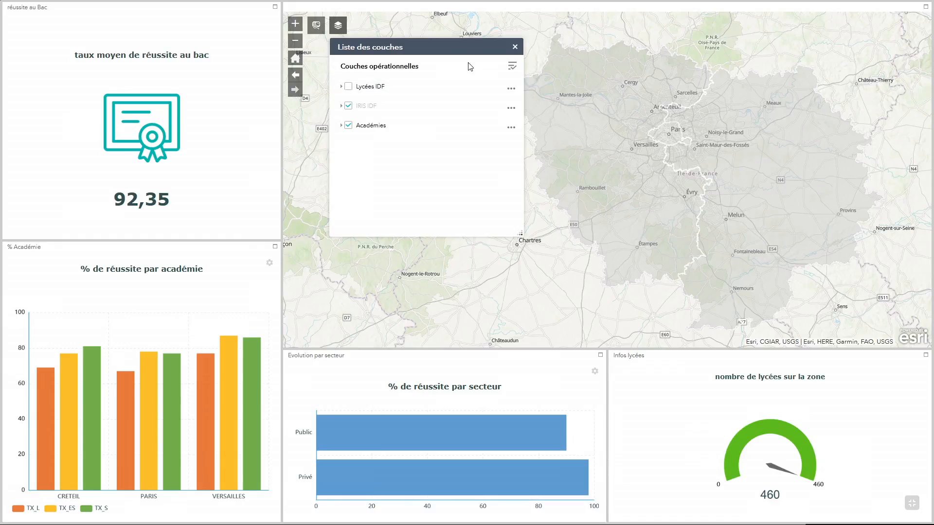
click(349, 87)
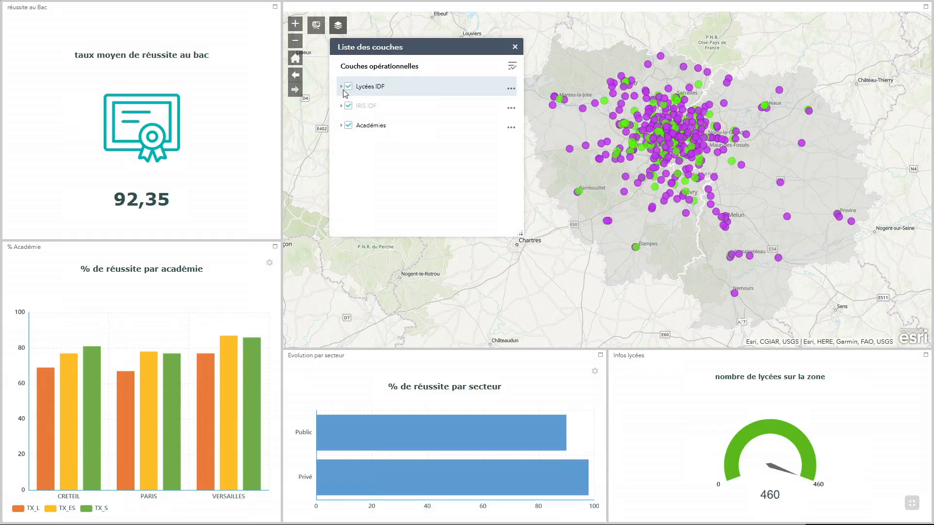
Expand and collapse the Lycées IDF legend, then close the layer list
click(342, 87)
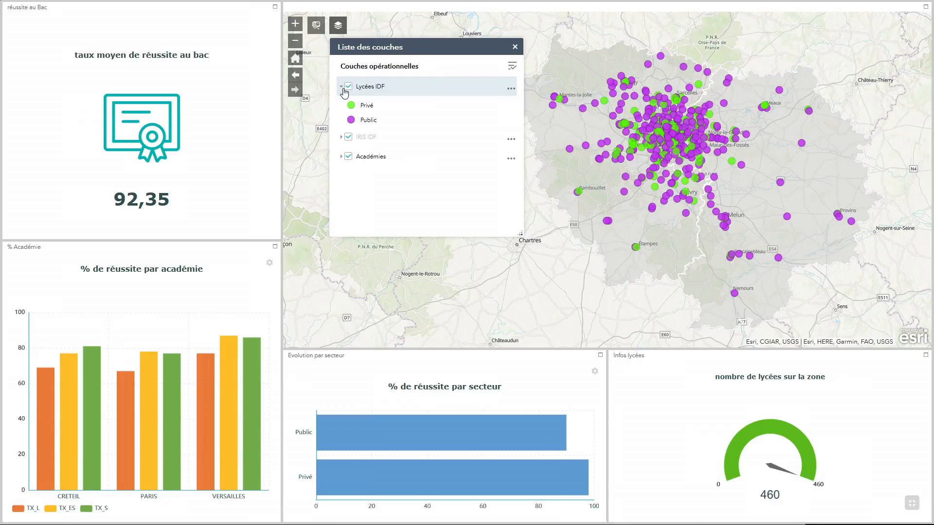
click(342, 88)
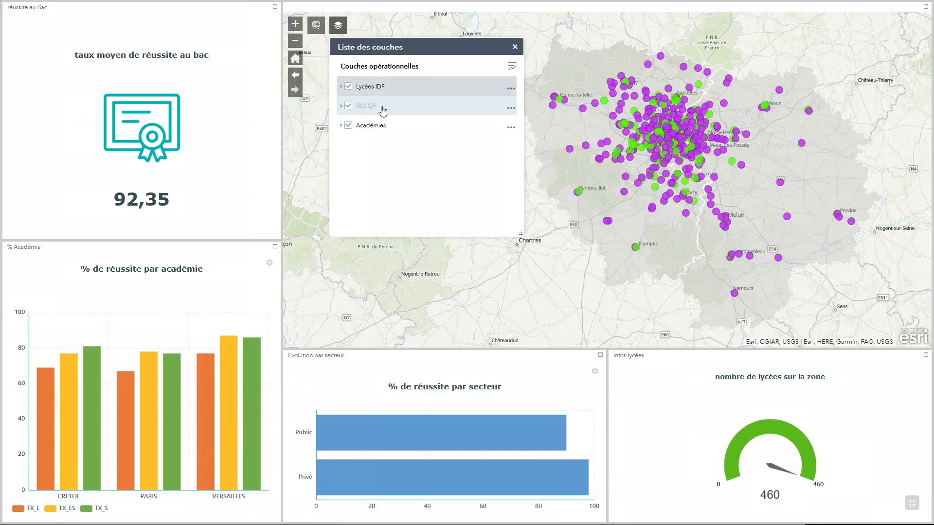
click(350, 94)
click(515, 48)
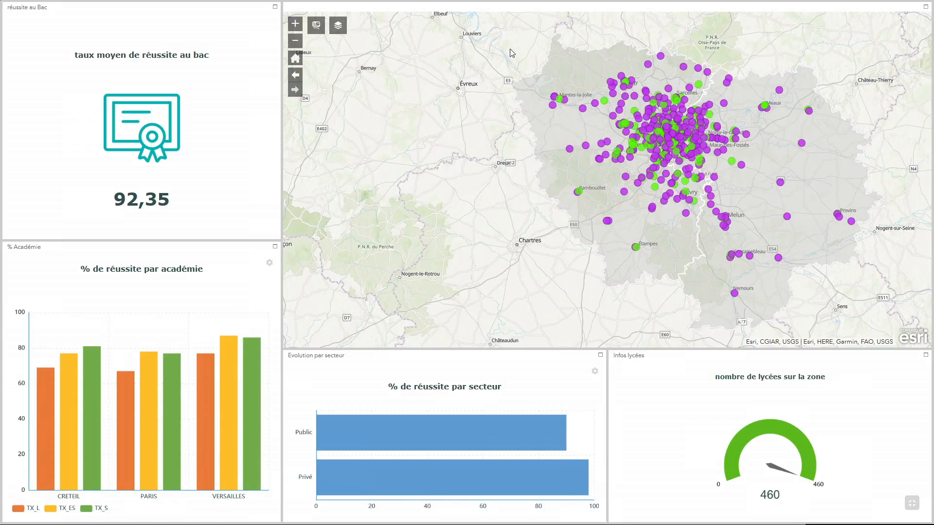
Pan and zoom the map toward central Paris to filter the dashboard indicators by map extent
drag(852, 105, 754, 99)
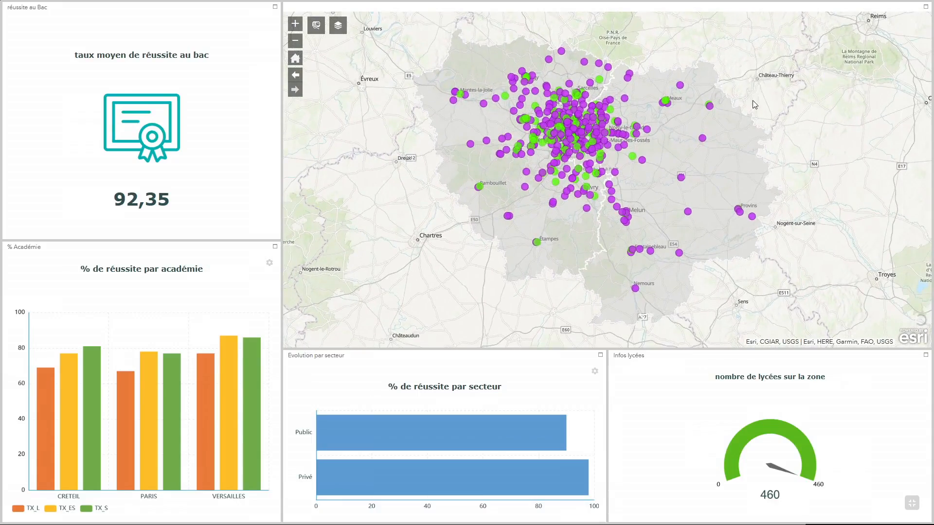
scroll(623, 107, up, 1)
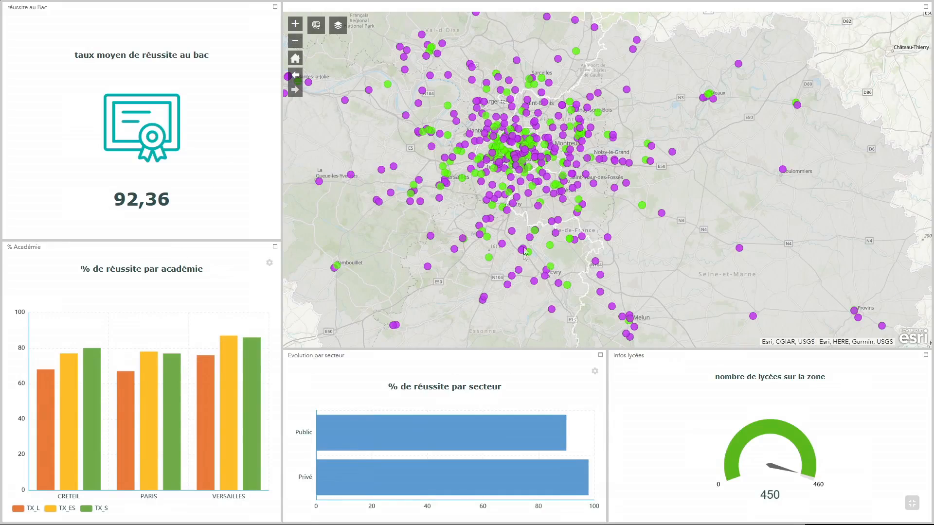
drag(587, 135, 632, 146)
scroll(633, 146, up, 1)
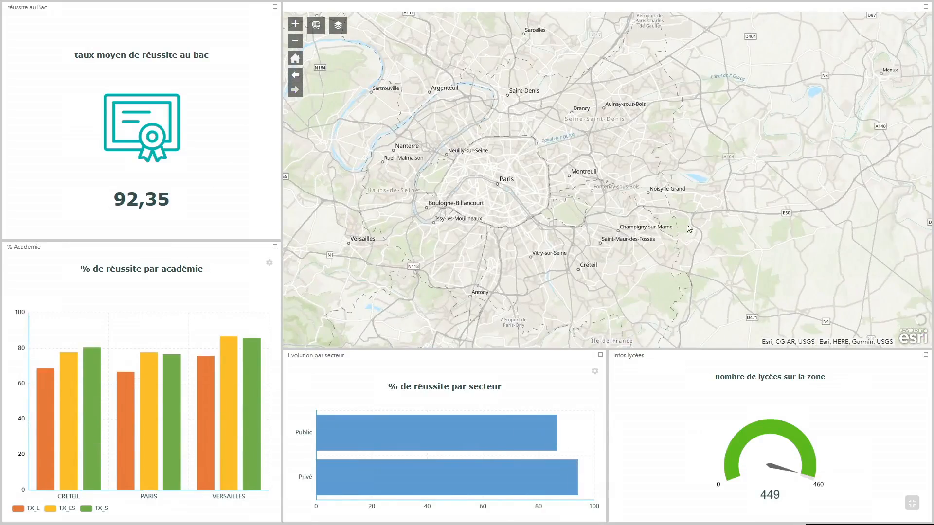
drag(582, 171, 639, 176)
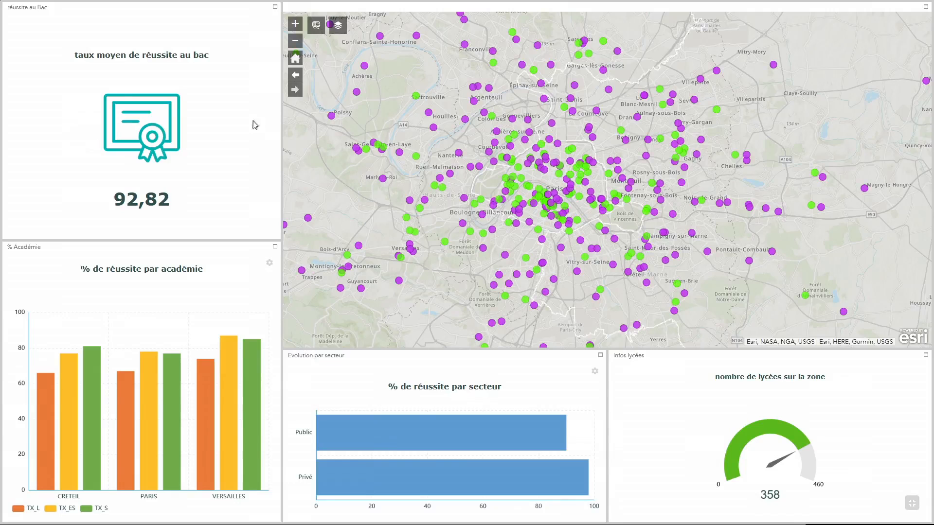
drag(564, 191, 589, 173)
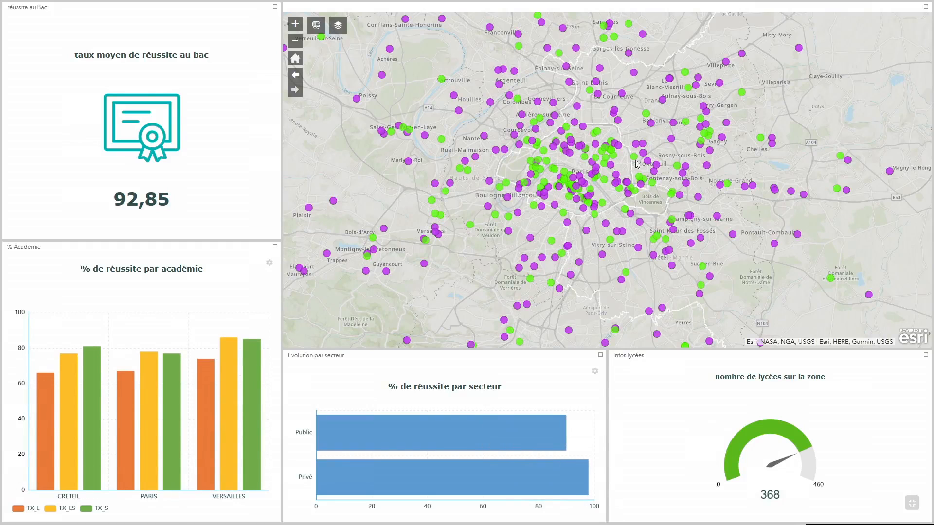
scroll(625, 170, up, 1)
scroll(602, 172, down, 1)
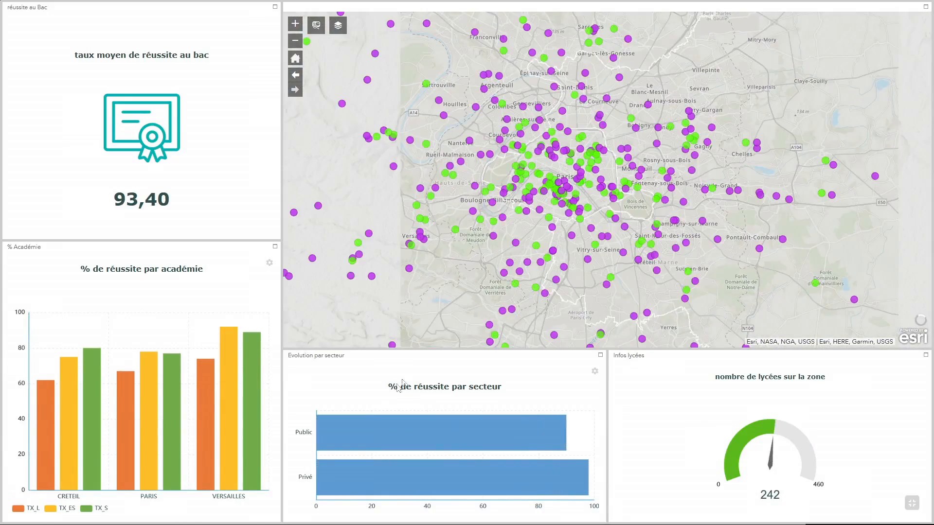
Highlight the private-sector schools from the sector chart, then clear the selection
mouse_move(401, 418)
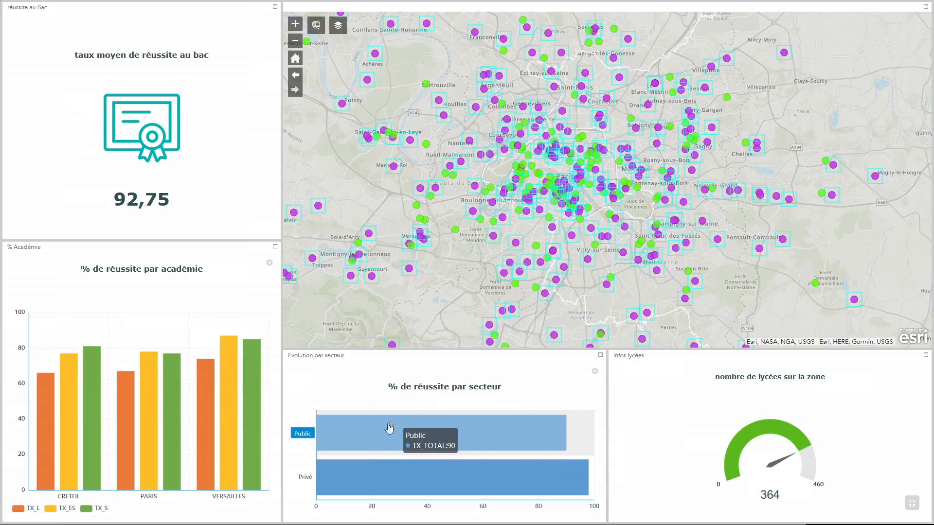
click(382, 479)
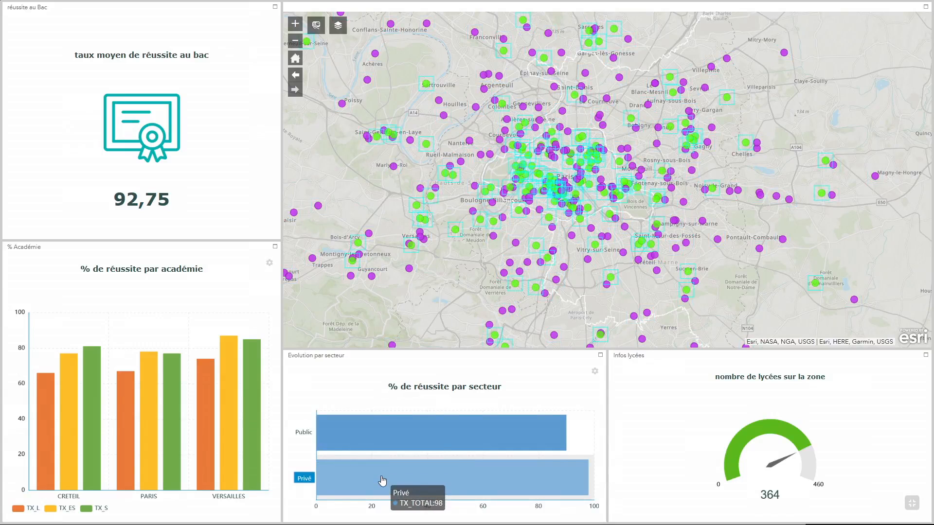
click(383, 479)
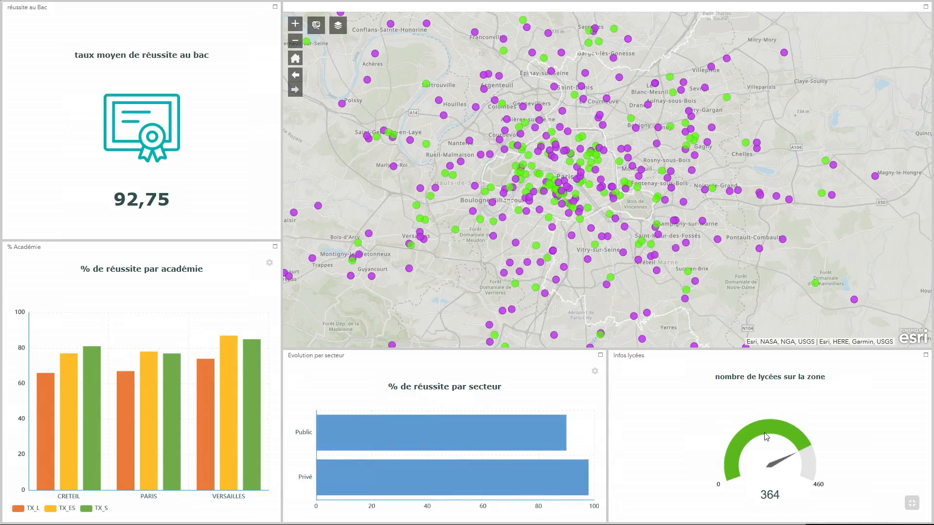
Highlight the Versailles, Paris and Créteil schools in turn from the academy chart
click(252, 364)
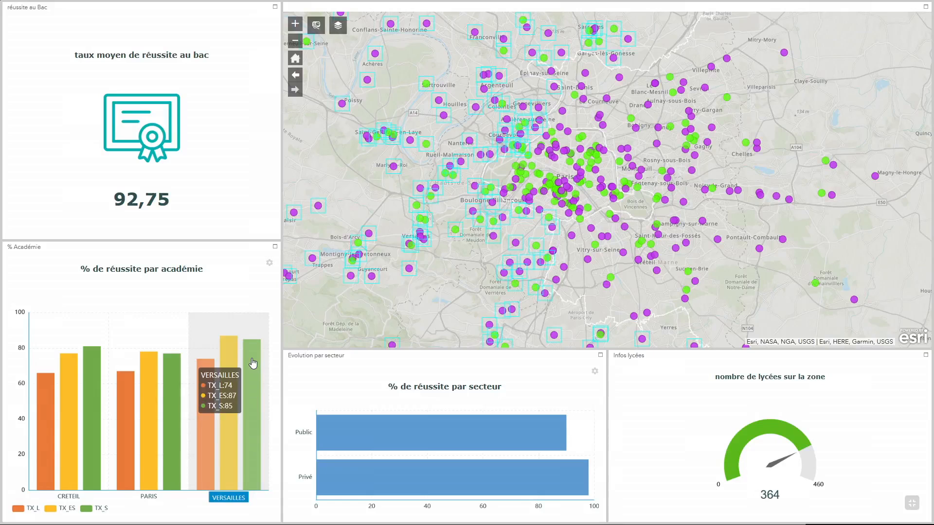
click(173, 378)
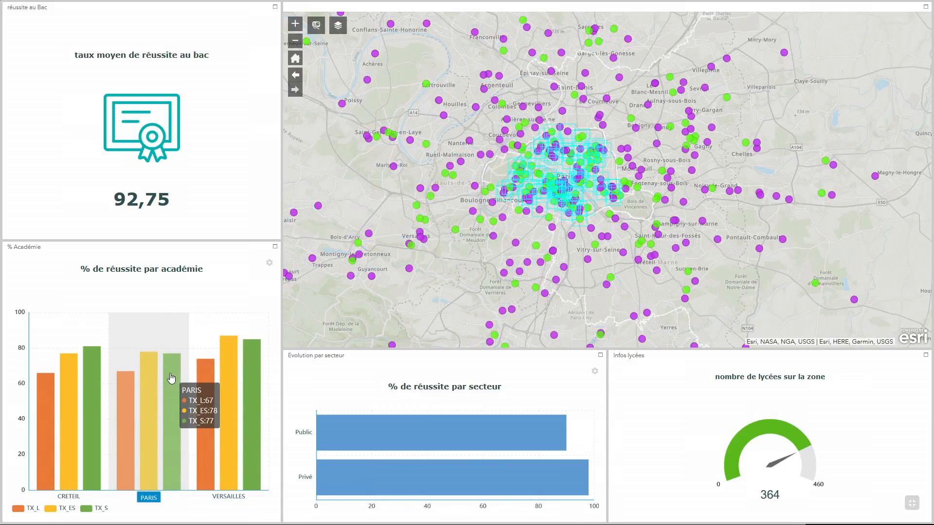
click(100, 384)
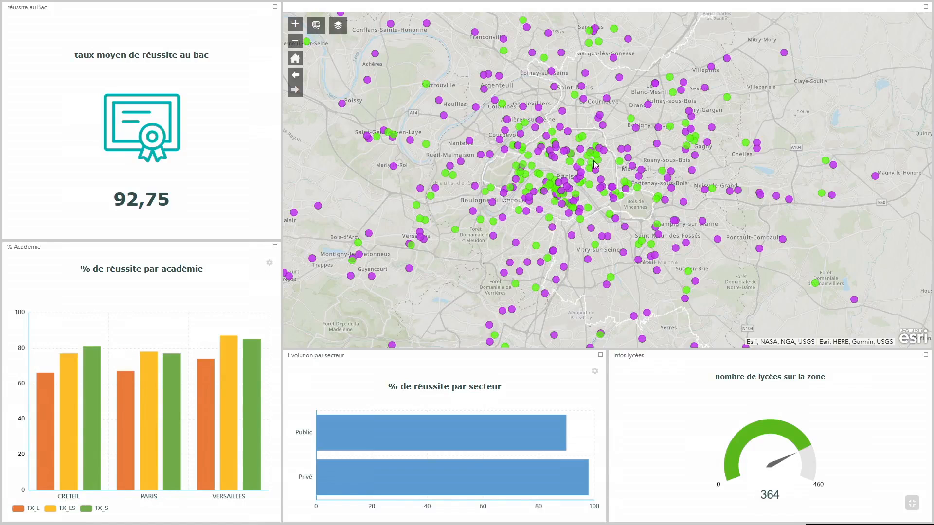
Zoom the map in on the northern edge of Paris around Aubervilliers and Saint-Ouen
drag(570, 165, 560, 197)
scroll(566, 191, up, 1)
drag(591, 128, 569, 152)
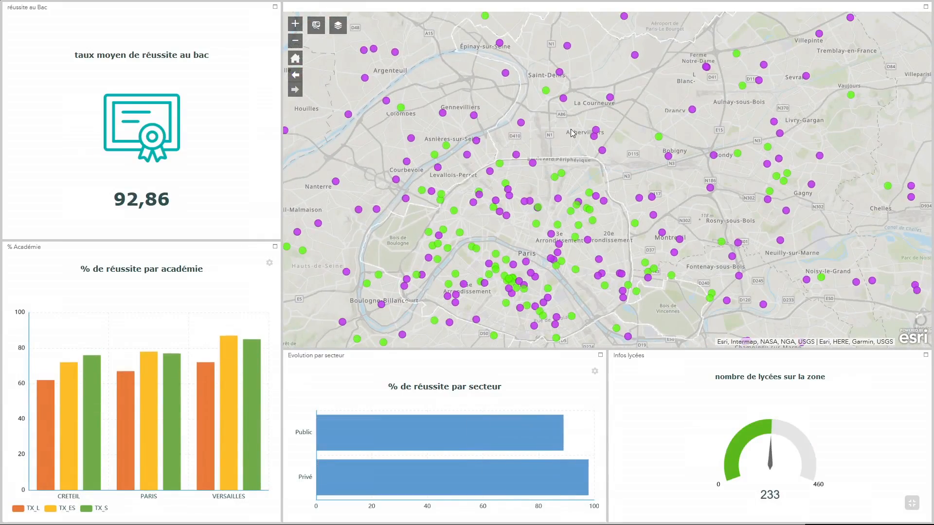
scroll(571, 130, up, 2)
drag(544, 132, 613, 189)
drag(607, 221, 624, 190)
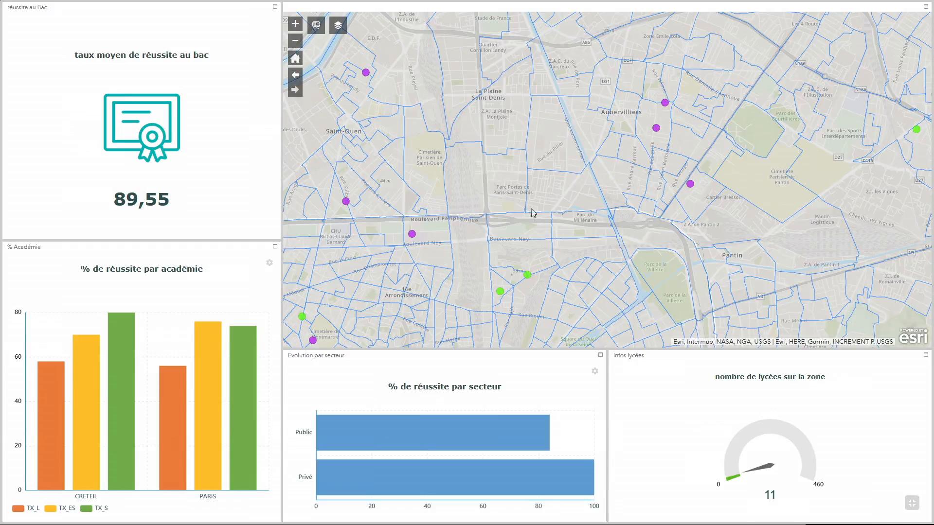
drag(538, 205, 558, 191)
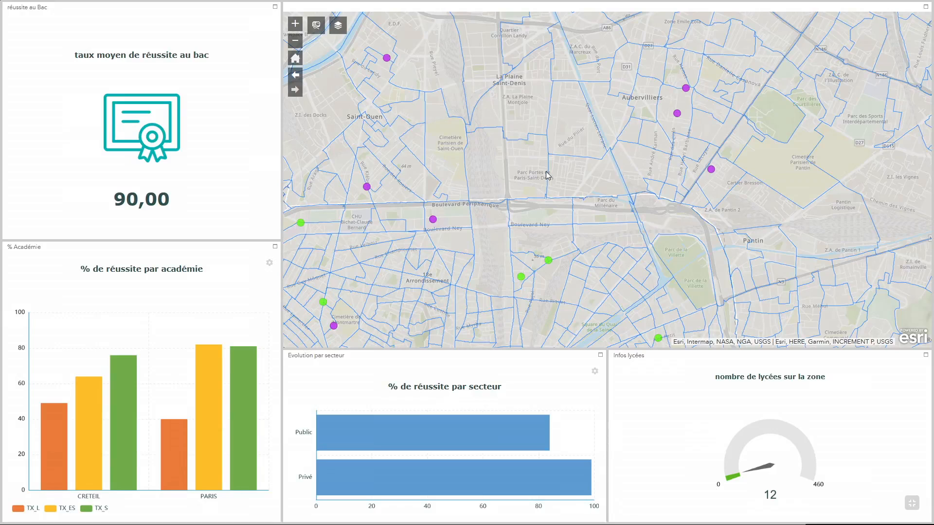
Open the Filtrage widget and place a drawn point near Parc Porte de Paris-Saint-Denis
click(316, 27)
drag(570, 114, 624, 111)
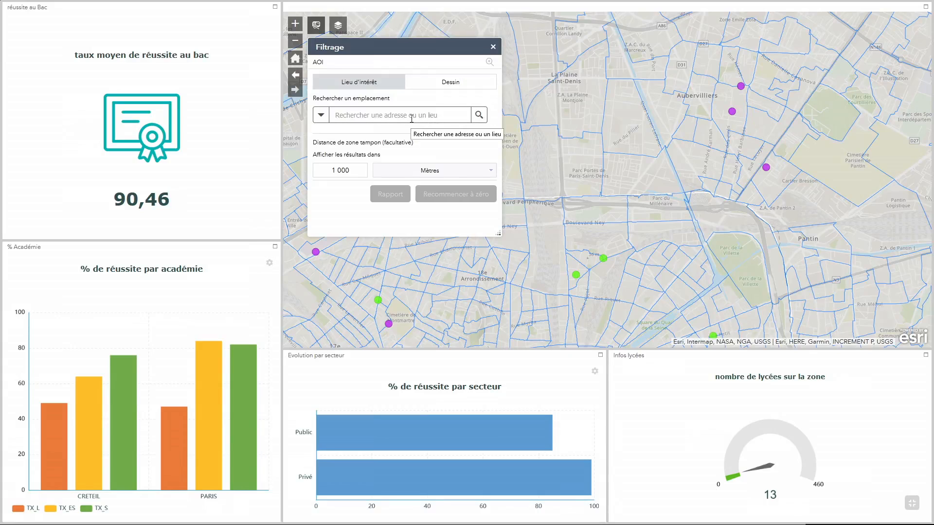
click(446, 86)
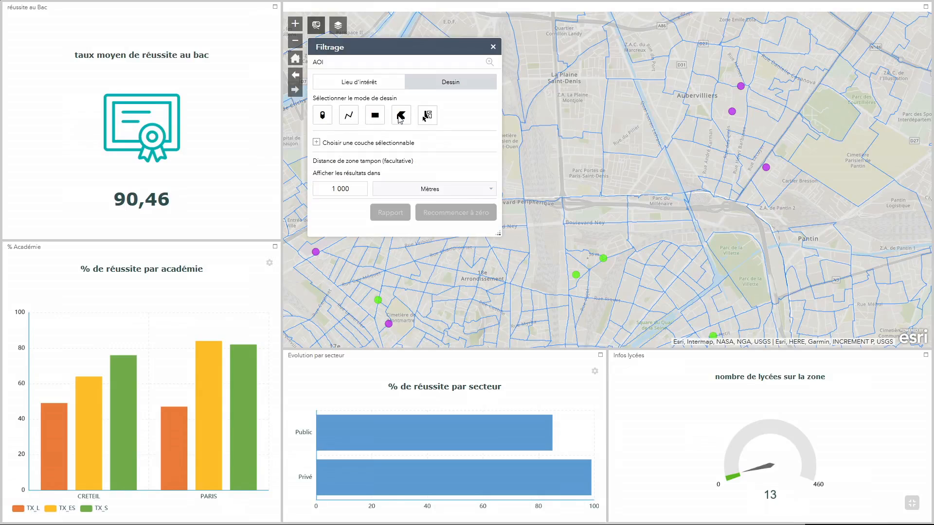
click(325, 117)
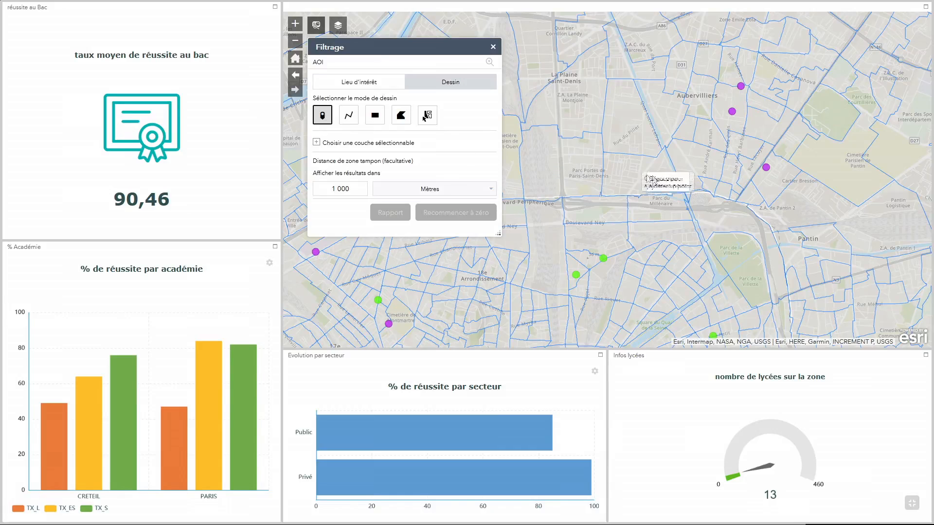
click(628, 178)
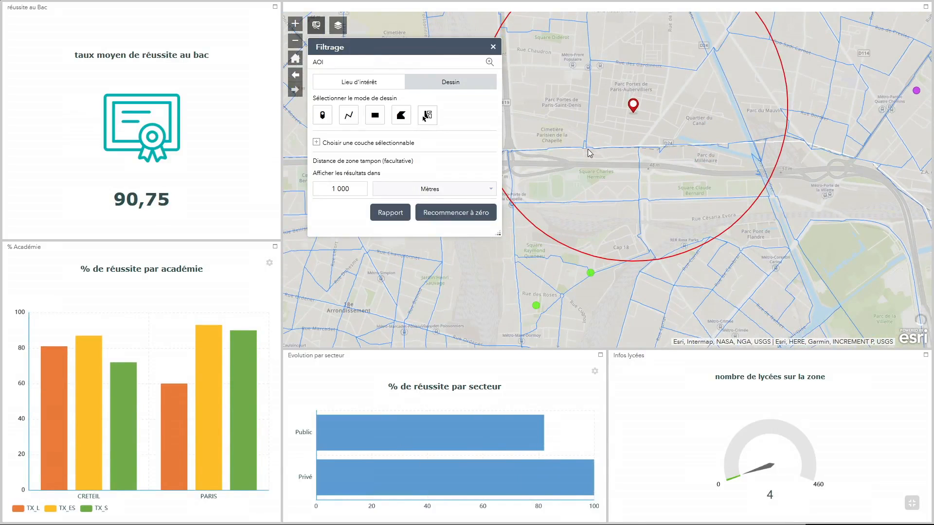
Set the buffer distance to 1 500 metres and generate the report
click(342, 188)
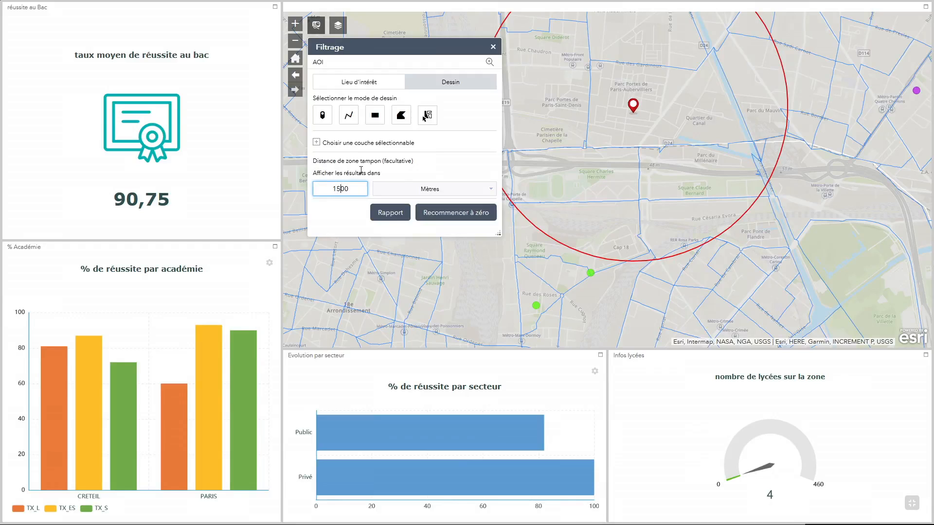
key(Return)
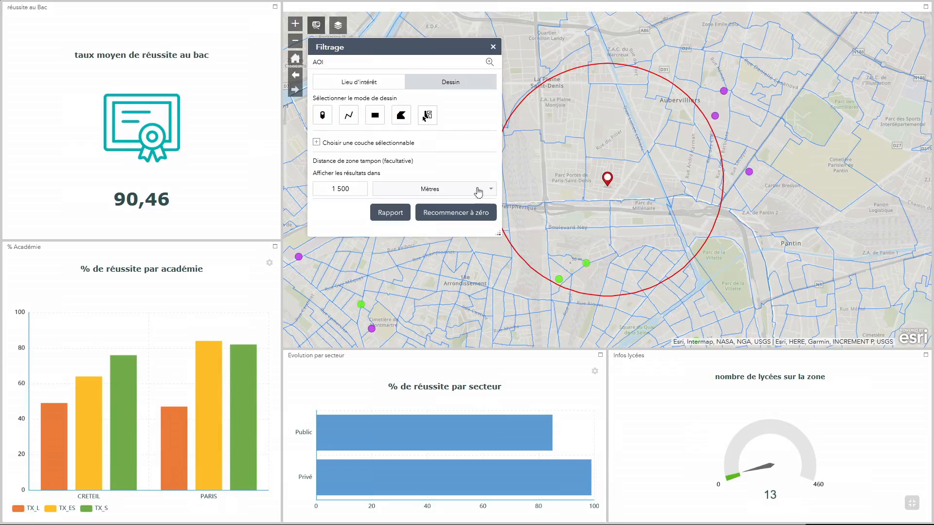
drag(758, 161, 798, 155)
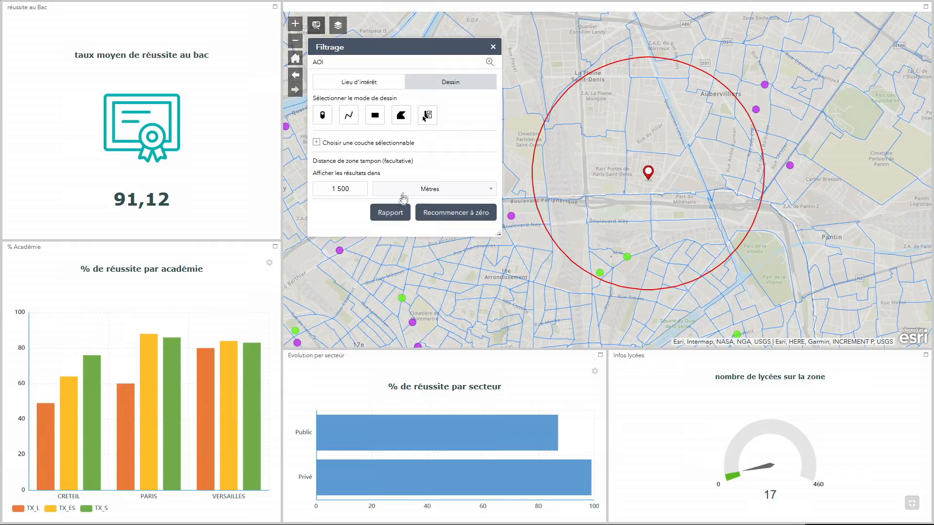
click(392, 214)
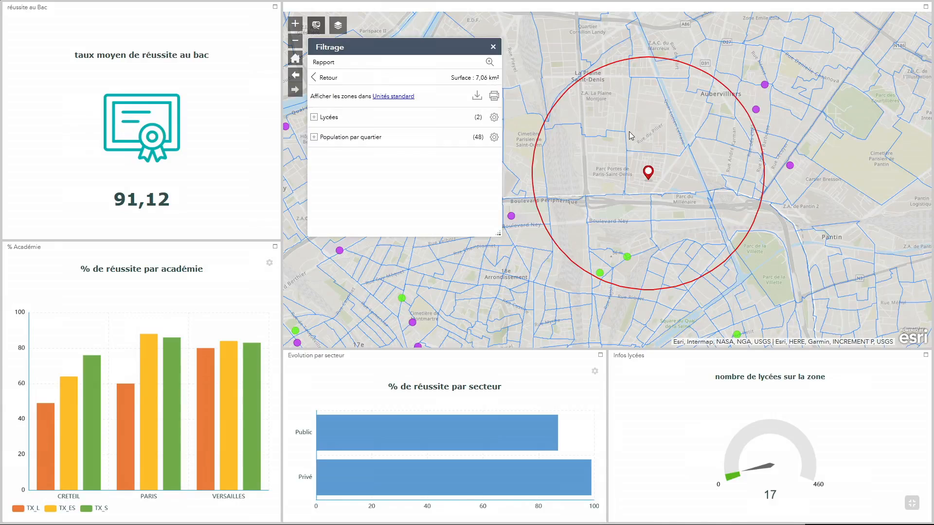
Expand the Lycées section of the report and scroll through the listed schools
click(314, 117)
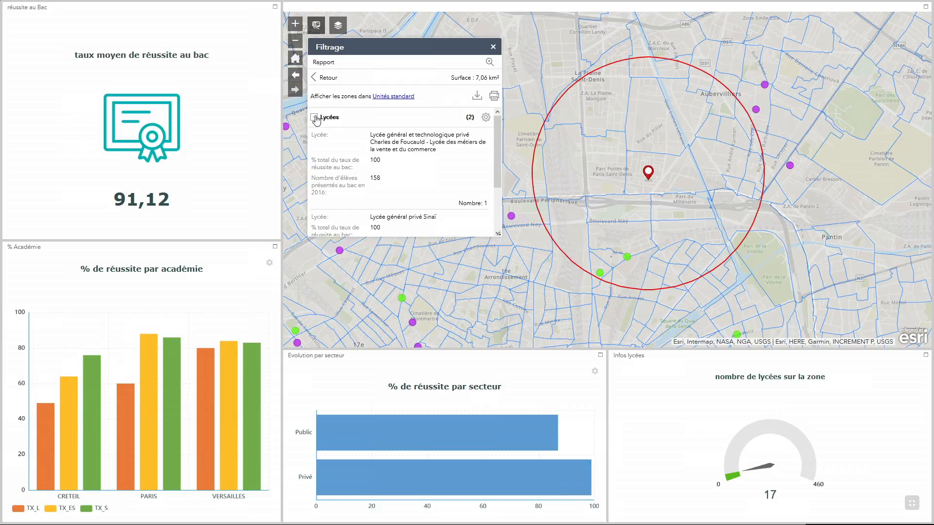
scroll(402, 140, down, 3)
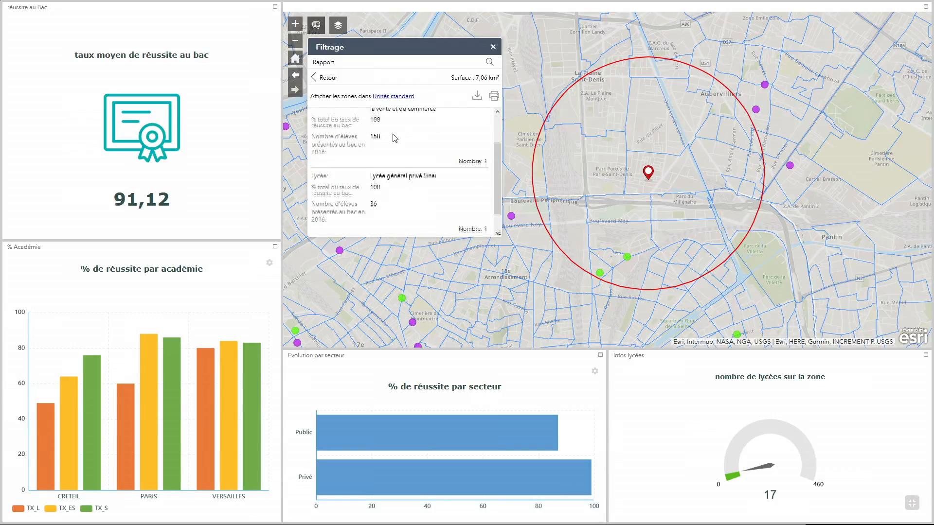
scroll(410, 146, up, 3)
scroll(404, 144, down, 2)
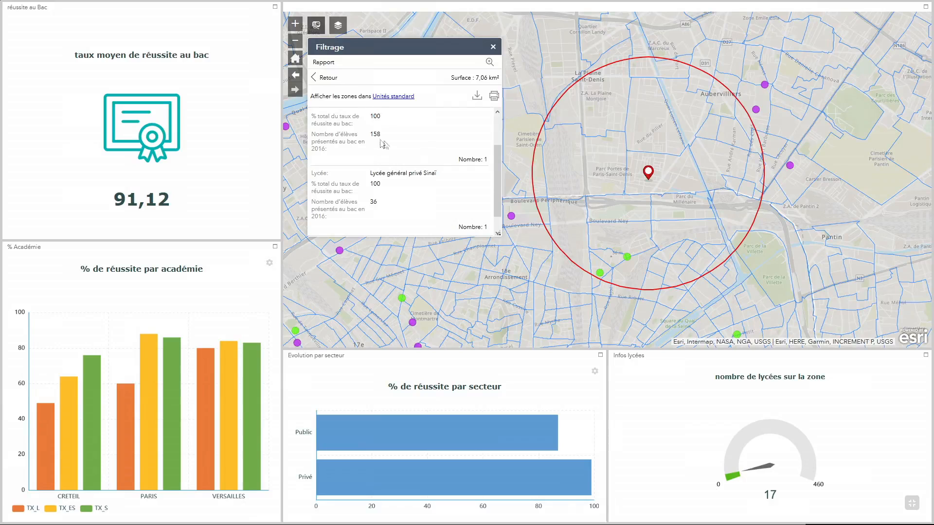
scroll(392, 137, down, 1)
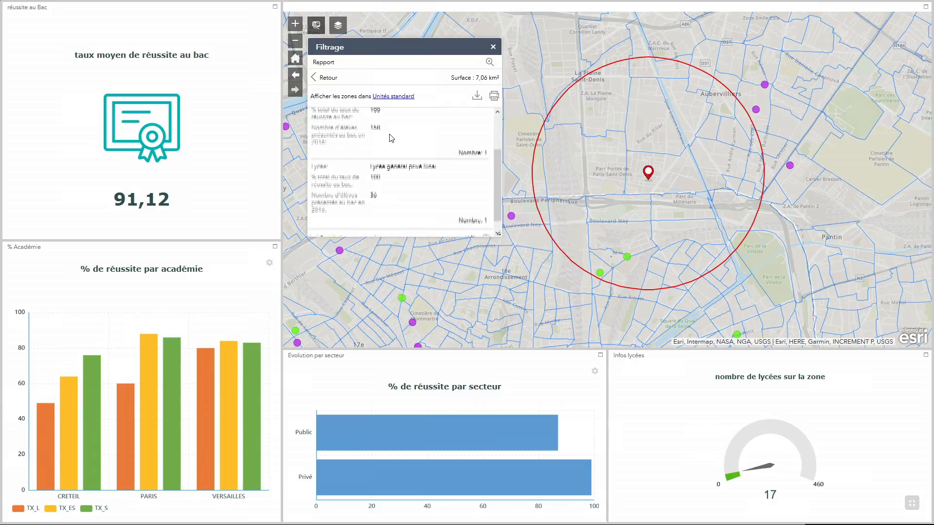
Browse the Lycées and Population par quartier sections of the buffer report
click(328, 229)
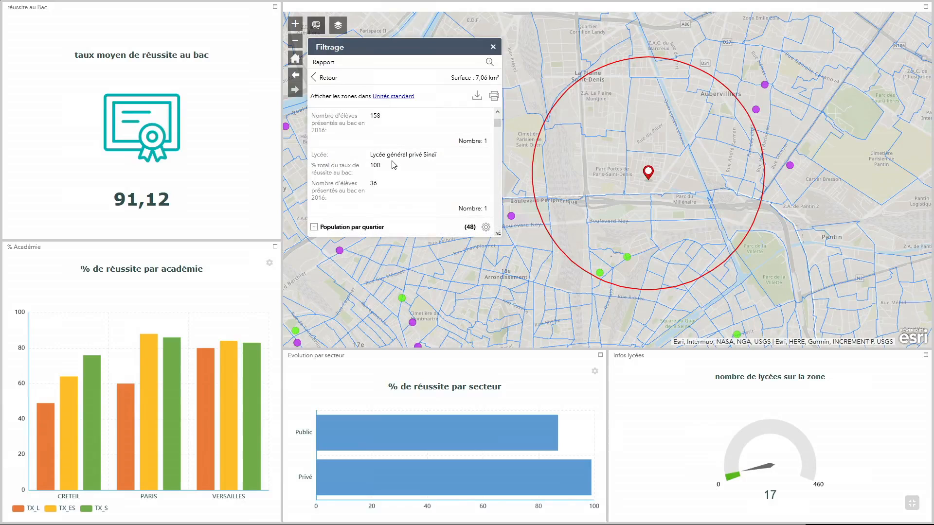
scroll(497, 126, down, 2)
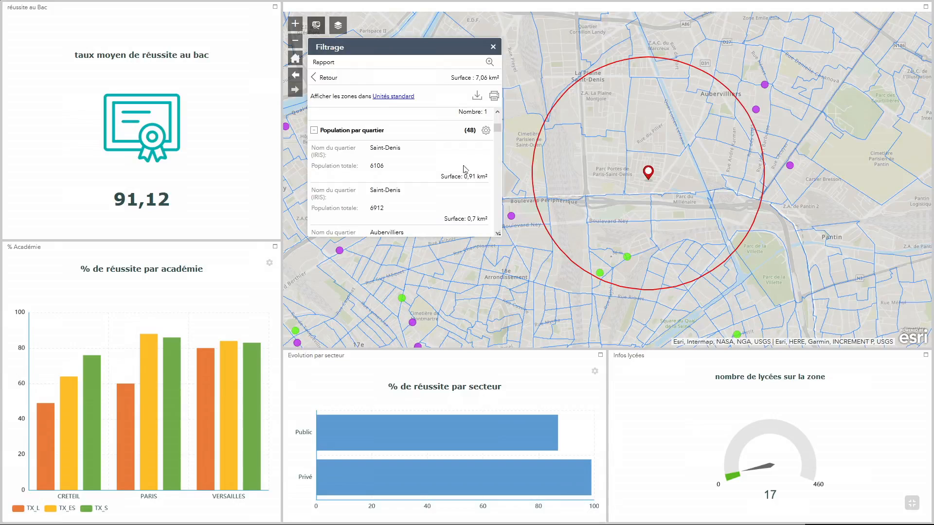
scroll(496, 127, up, 3)
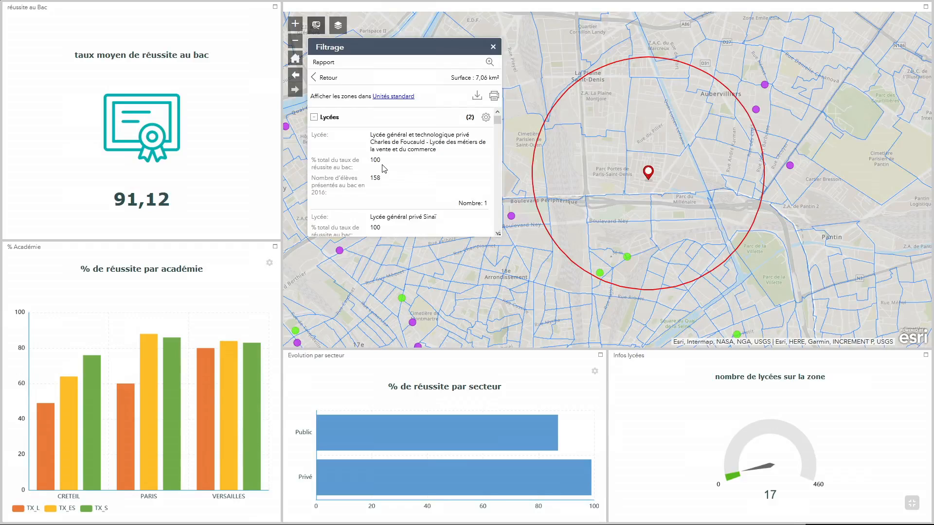
scroll(384, 168, down, 5)
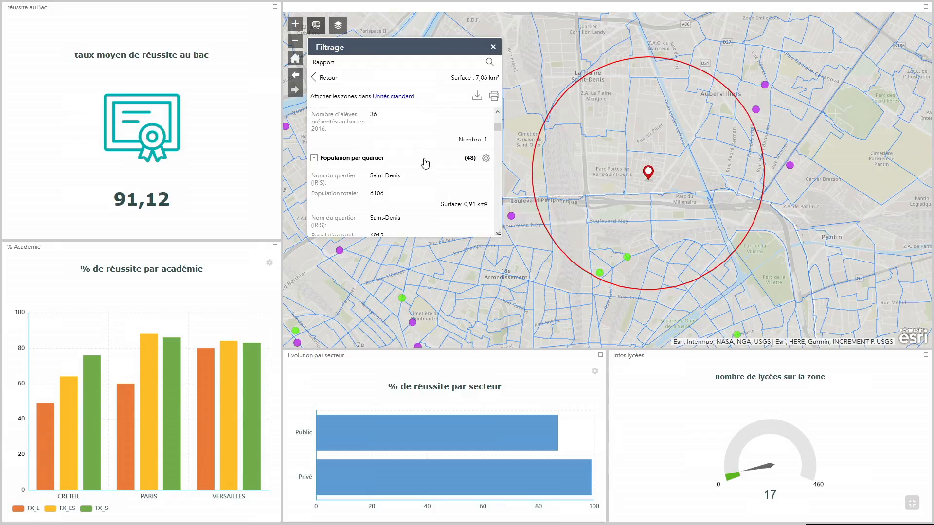
Open the report's print preview using the A4 Portrait page layout
click(495, 98)
click(592, 125)
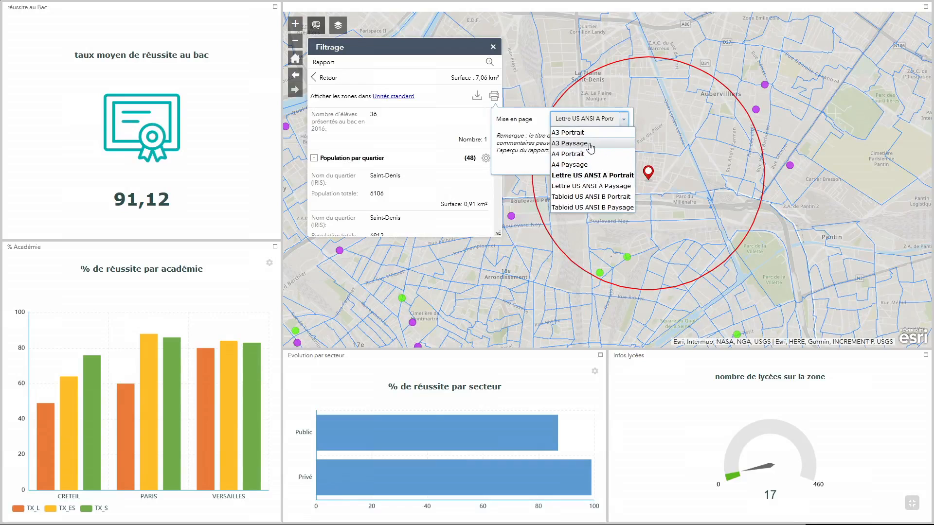
click(582, 154)
click(604, 164)
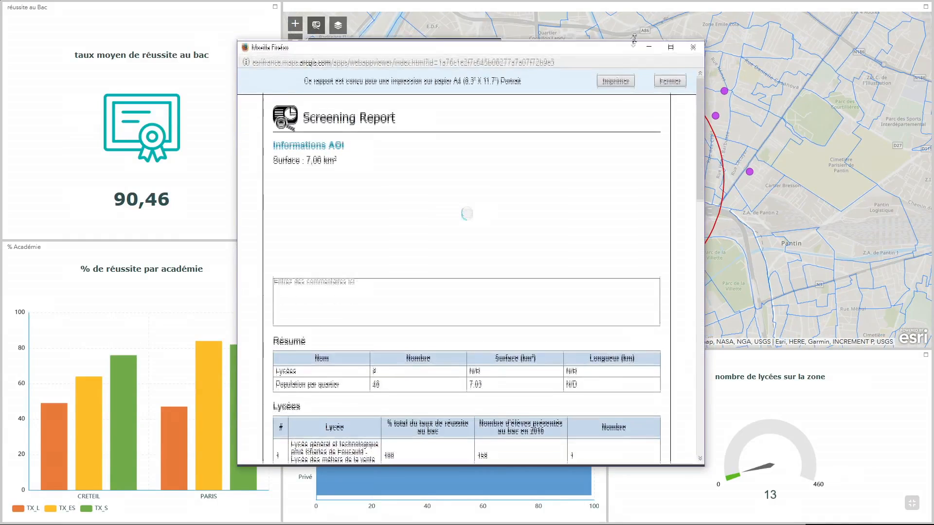
Move the preview window aside and scroll through the Screening Report summary, Lycées and Population par quartier tables
drag(701, 151, 821, 159)
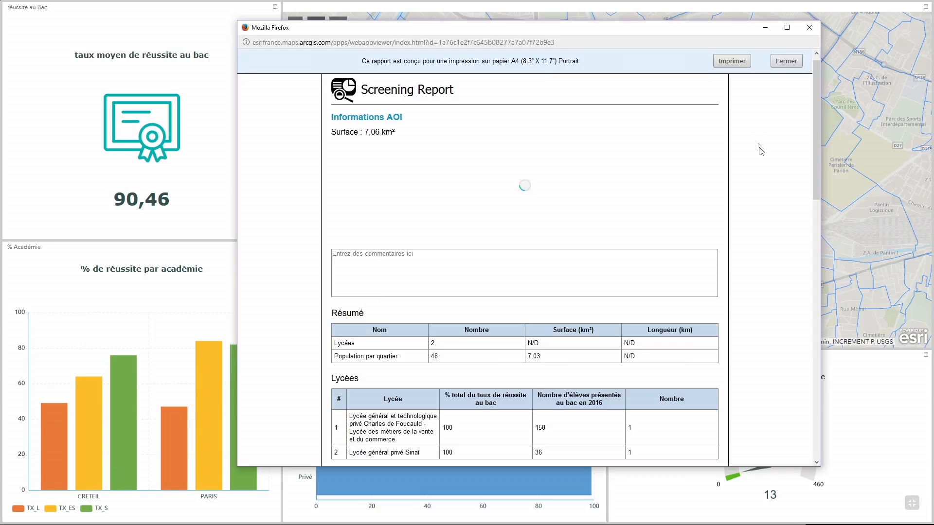
scroll(777, 178, down, 2)
scroll(777, 178, down, 6)
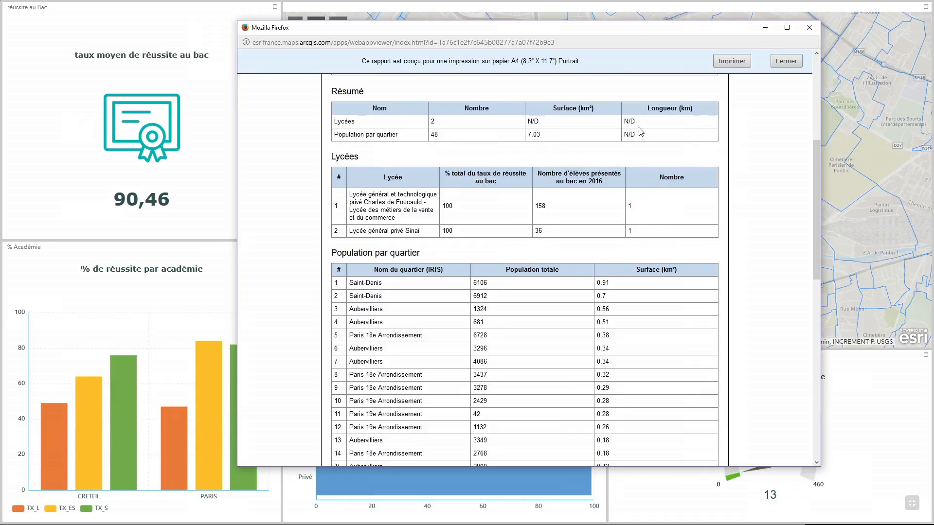
scroll(751, 129, down, 1)
scroll(749, 129, down, 4)
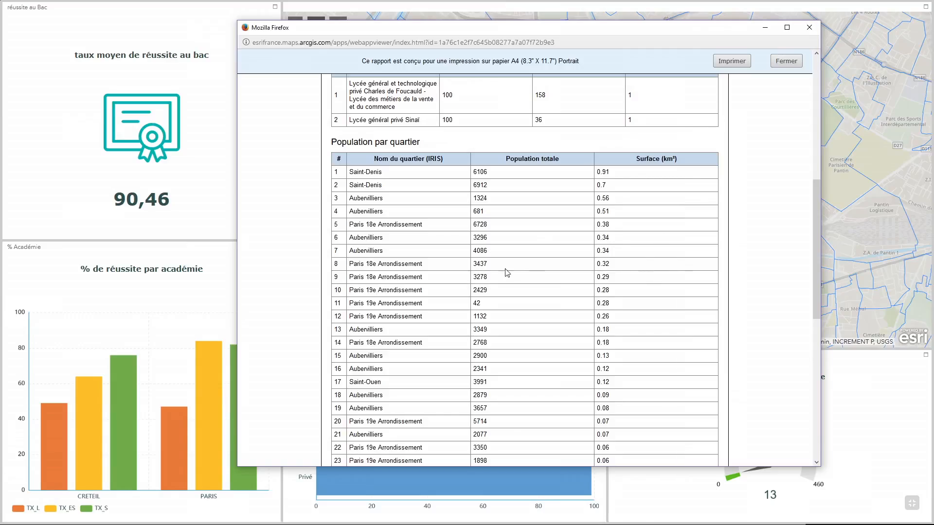
scroll(535, 260, down, 4)
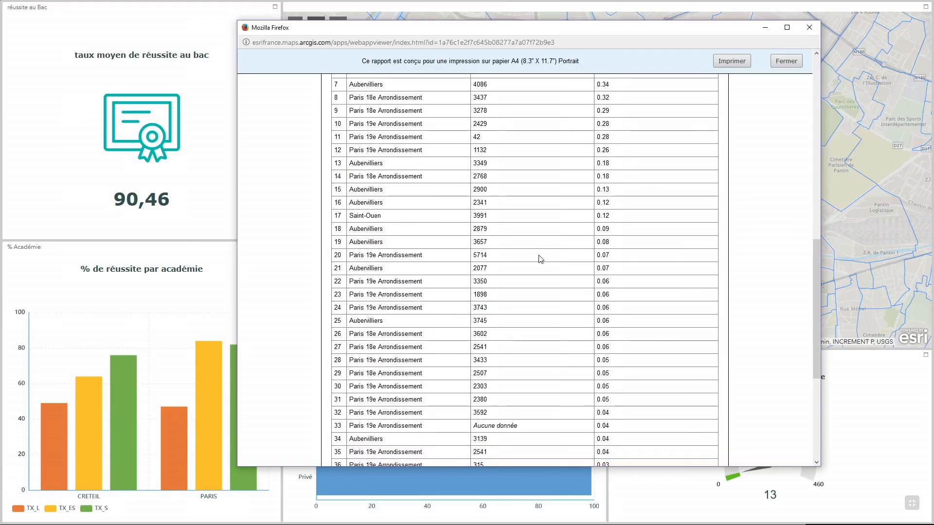
scroll(541, 259, down, 6)
scroll(545, 257, up, 15)
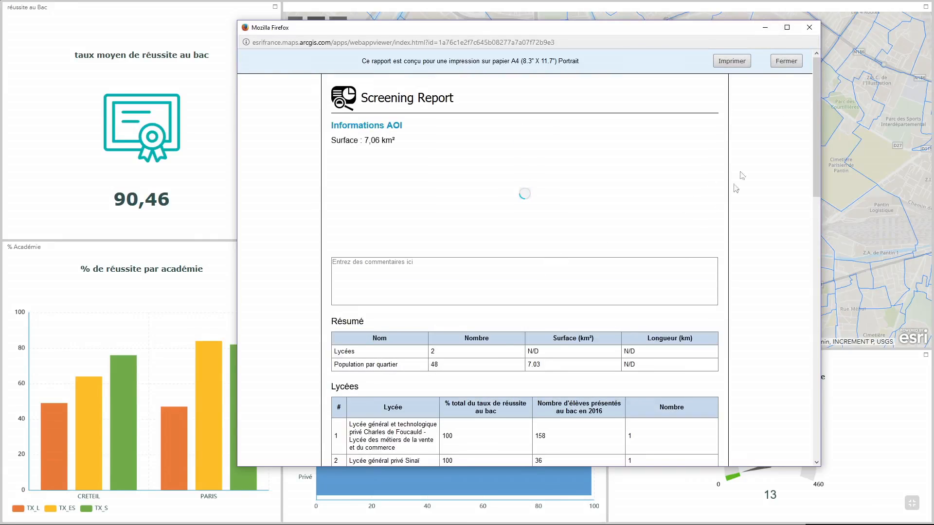
Close the report preview and the Filtrage widget
click(766, 28)
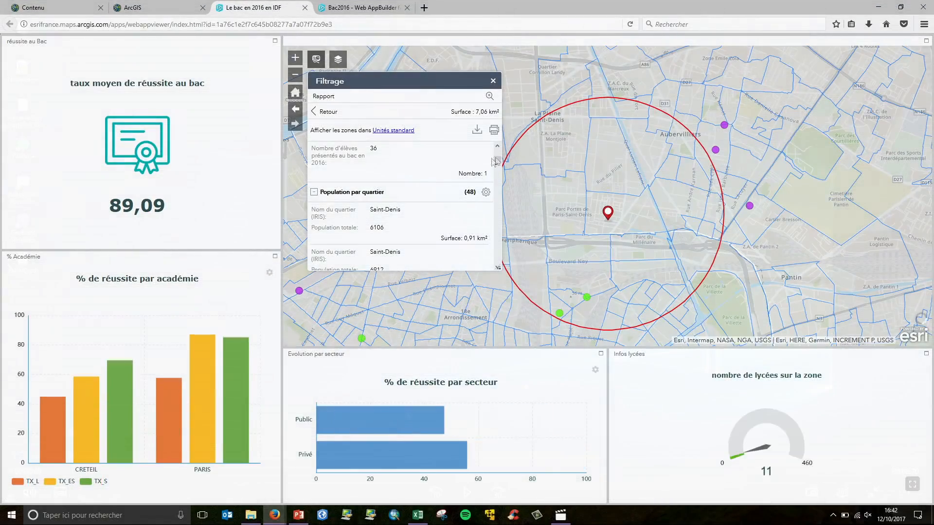
click(492, 81)
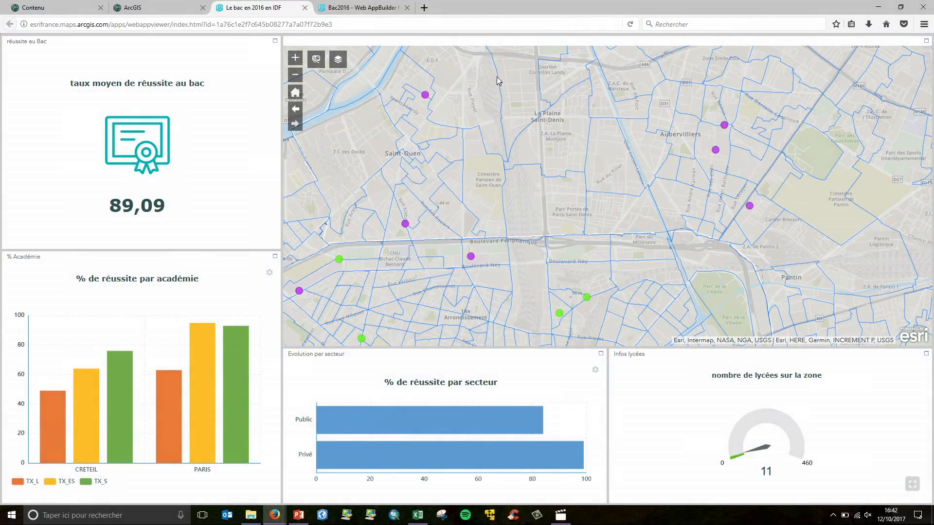
In the Web AppBuilder tab, add a new widget panel between réussite au Bac and % Académie in the dashboard layout
click(354, 5)
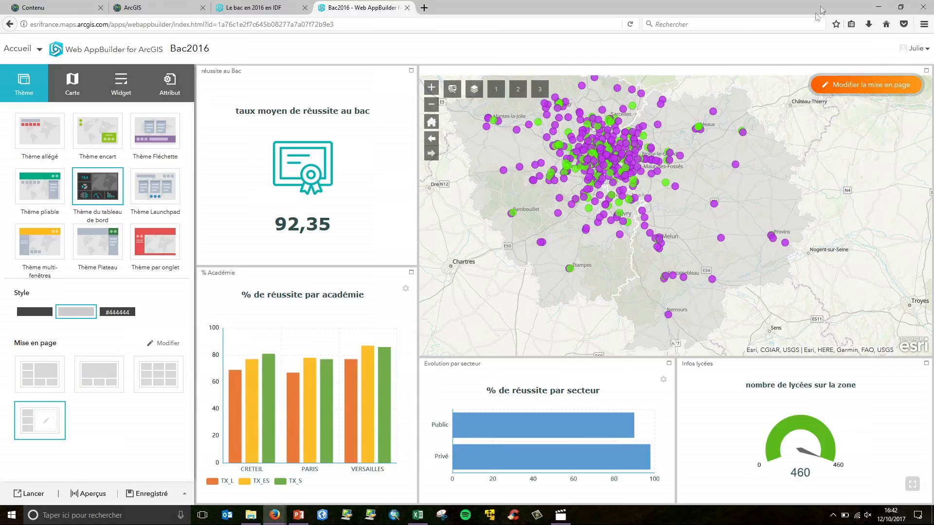
click(847, 86)
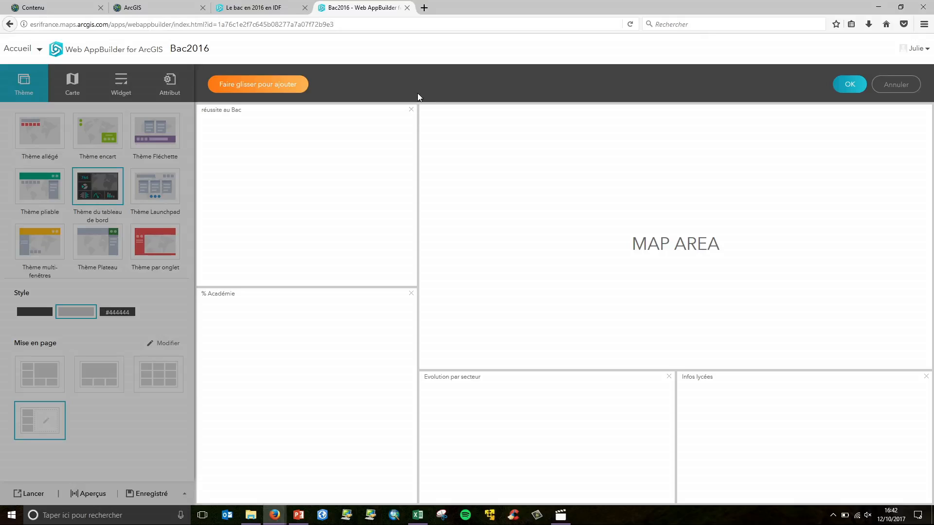
drag(283, 87, 329, 346)
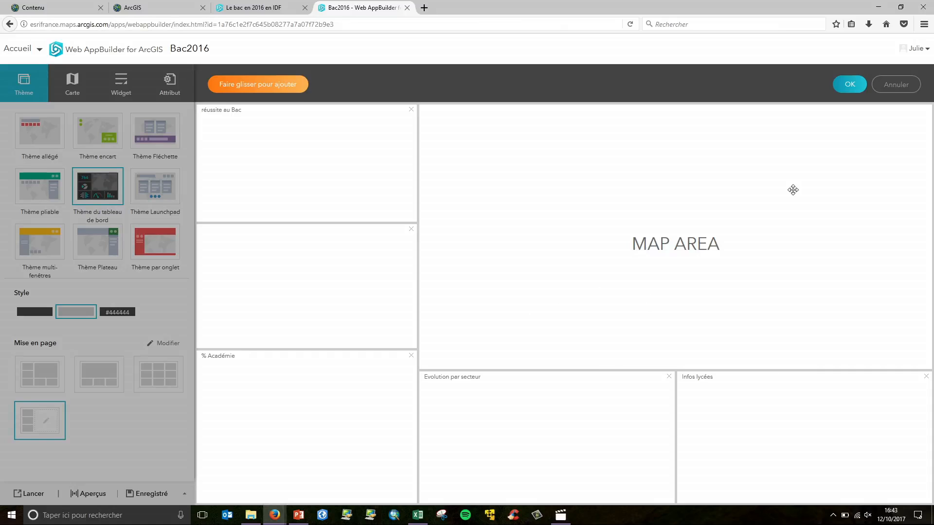
click(852, 84)
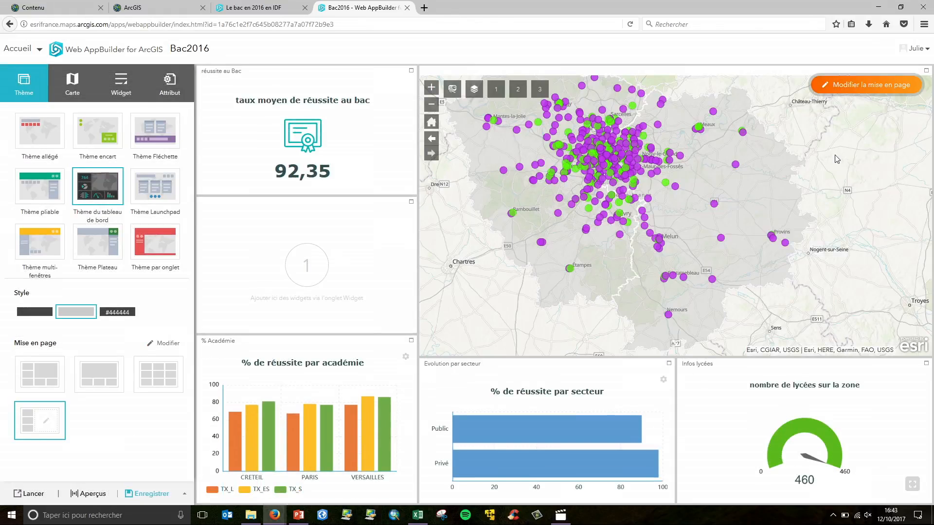
Browse the Map, Widget and Attribute settings, opening the subscriber content access page
click(86, 84)
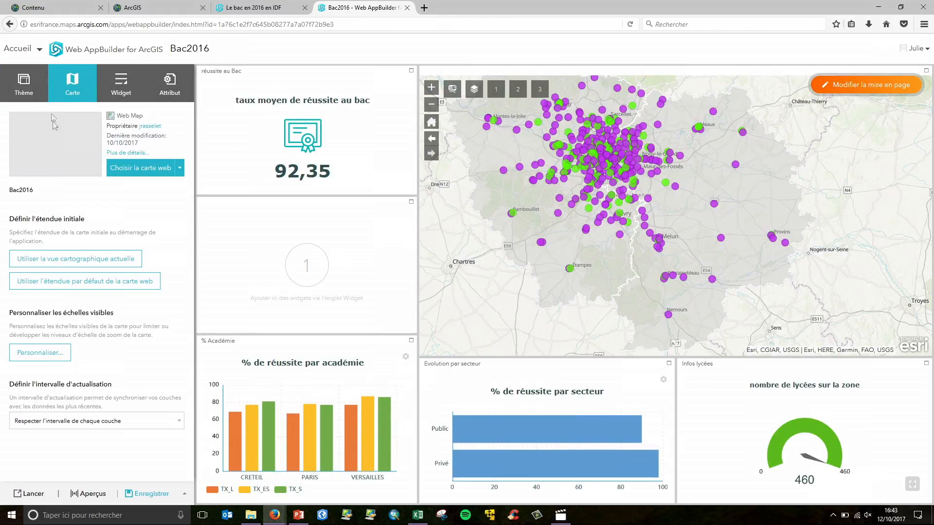
click(121, 83)
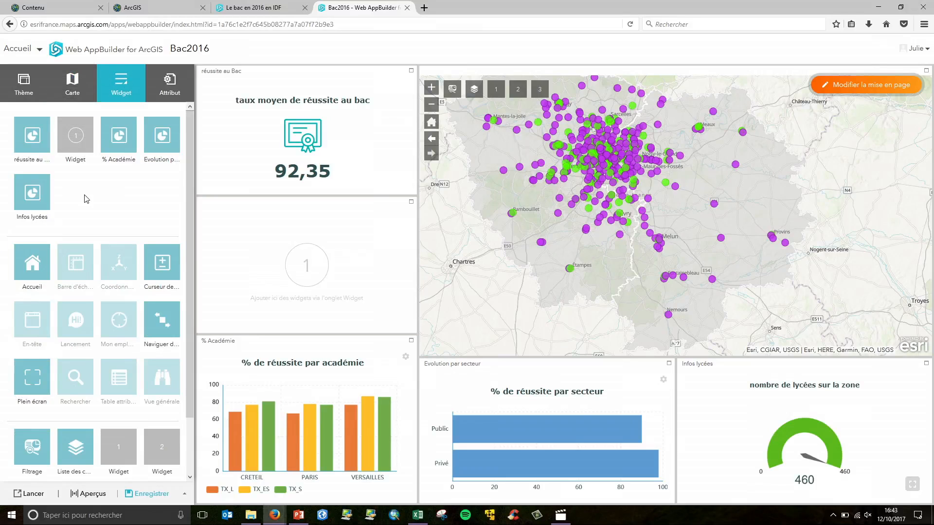
click(173, 89)
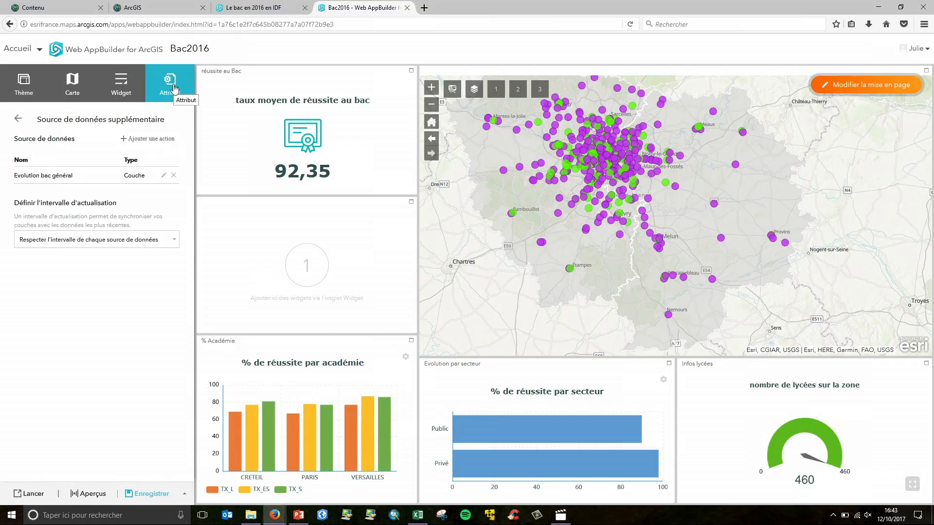
click(18, 120)
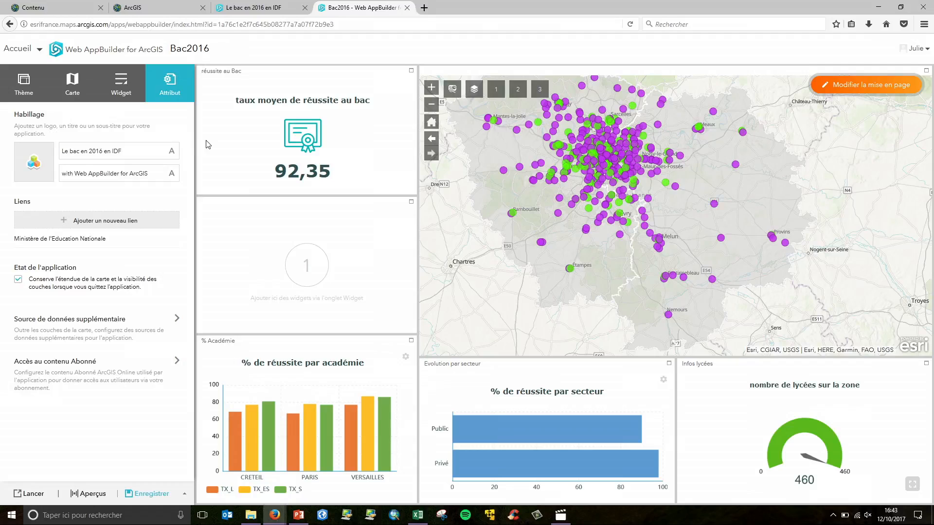
click(102, 381)
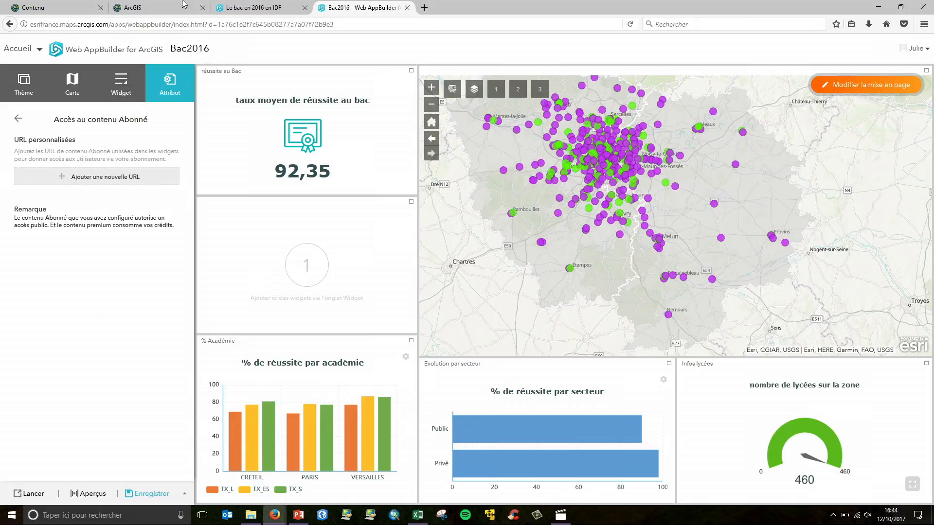
In the ArcGIS tab, open the World Exclusive Economic Zone Boundaries subscriber layer and copy its service URL
click(160, 13)
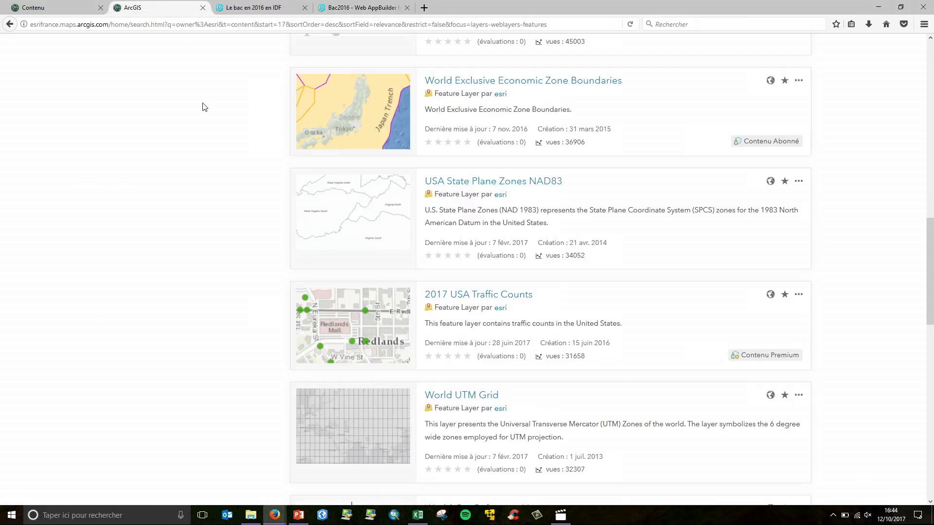
drag(930, 256, 930, 80)
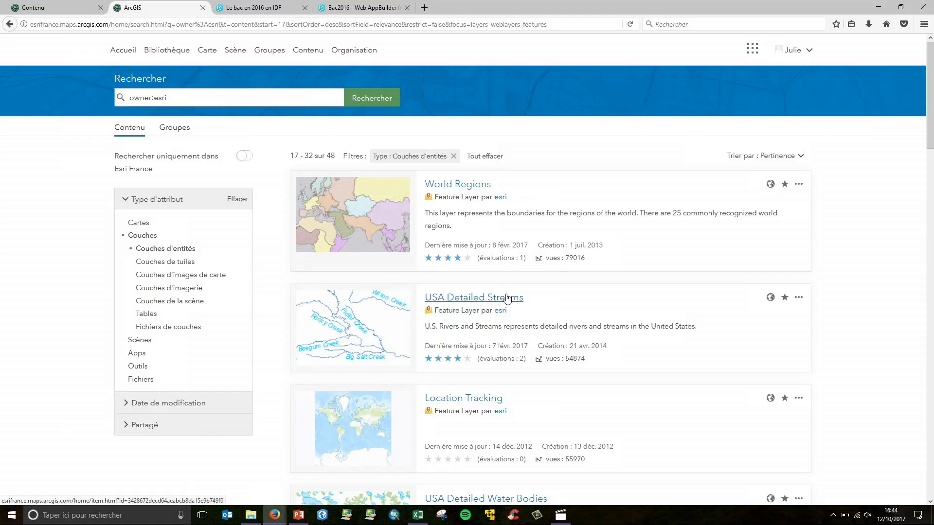
mouse_move(313, 208)
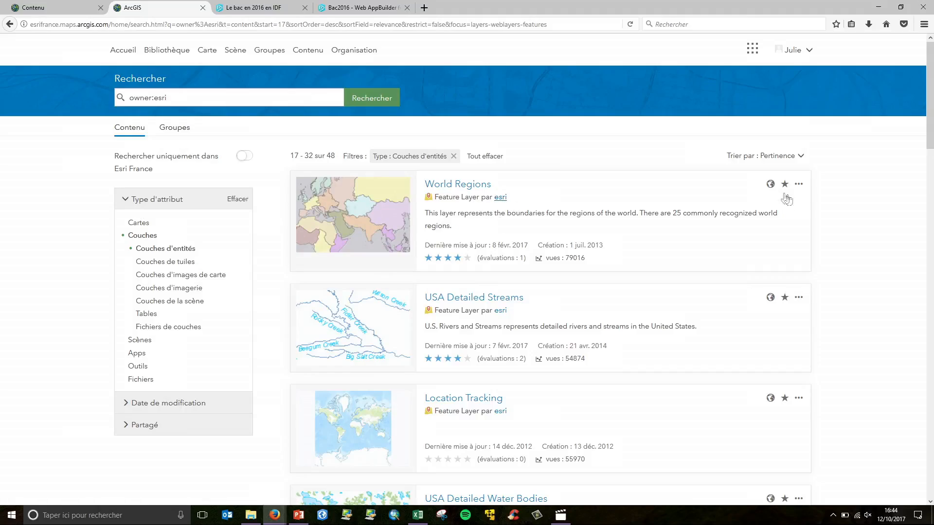
scroll(834, 196, down, 5)
scroll(834, 195, down, 5)
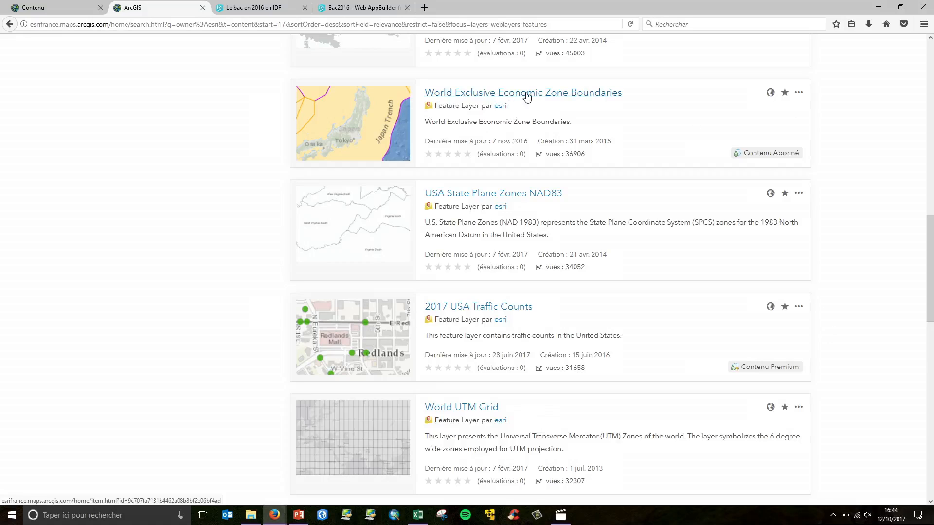
click(527, 95)
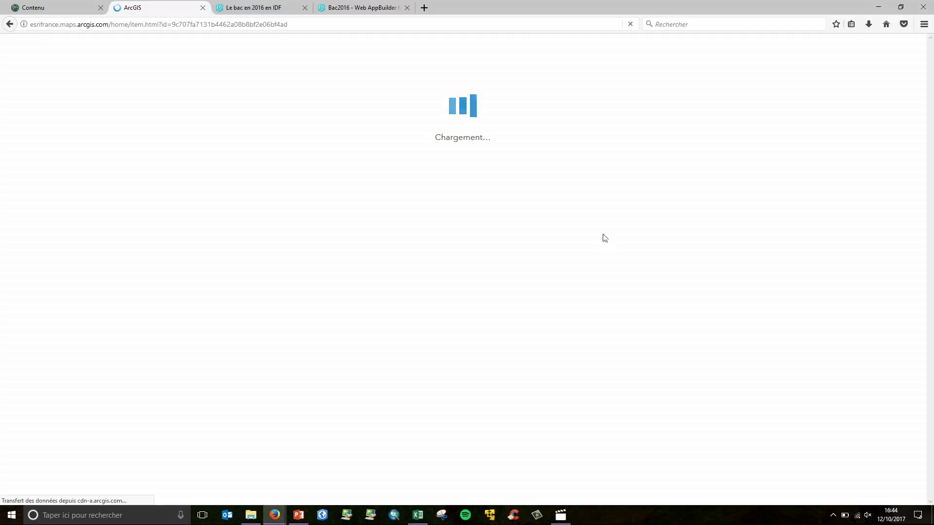
scroll(615, 222, down, 10)
scroll(739, 146, up, 3)
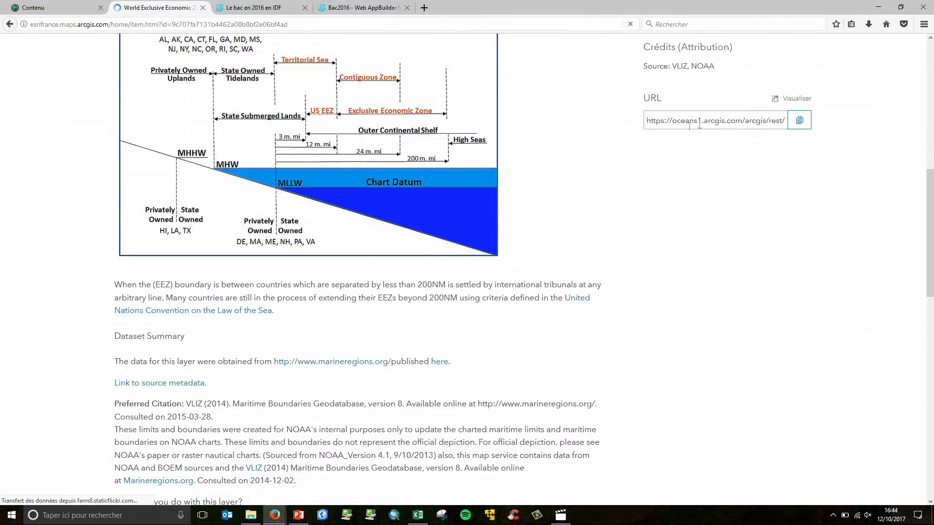
click(799, 120)
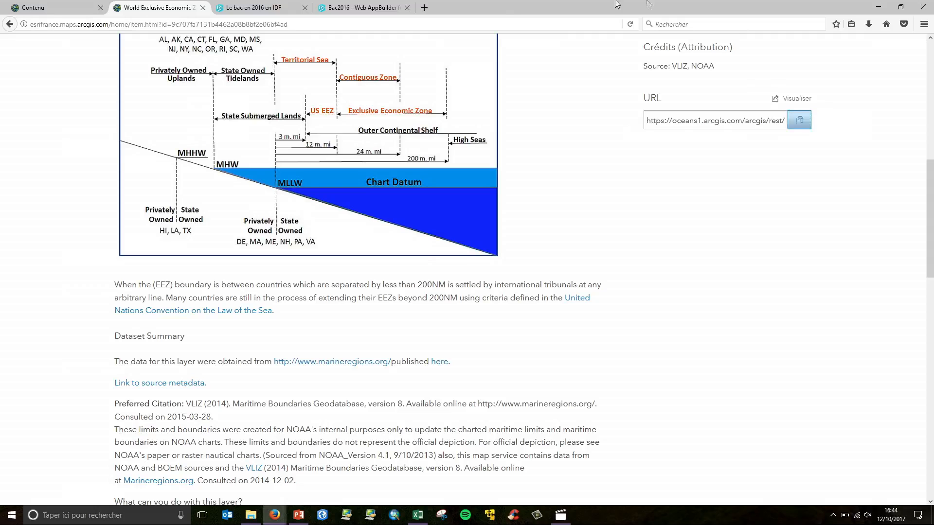
Open the additional data sources list and compare it with the evolution_bac spreadsheet in Excel
click(340, 7)
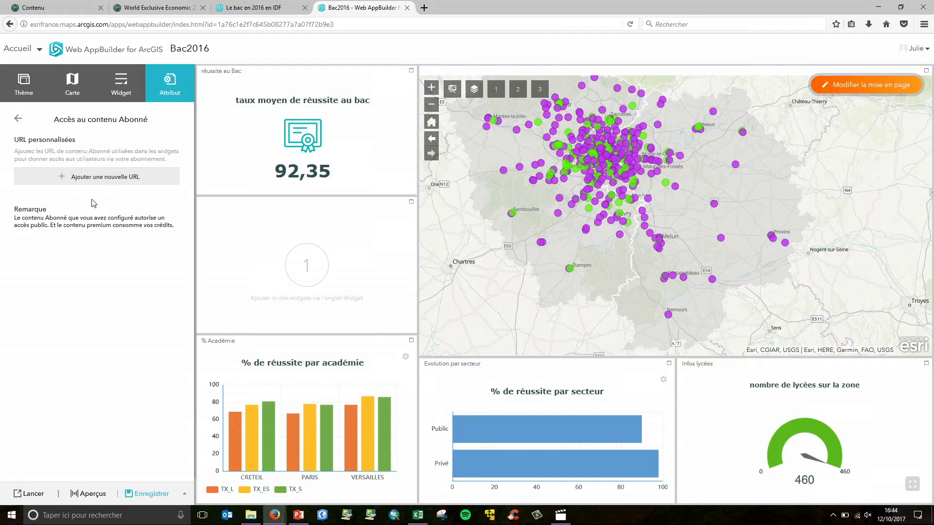
click(18, 120)
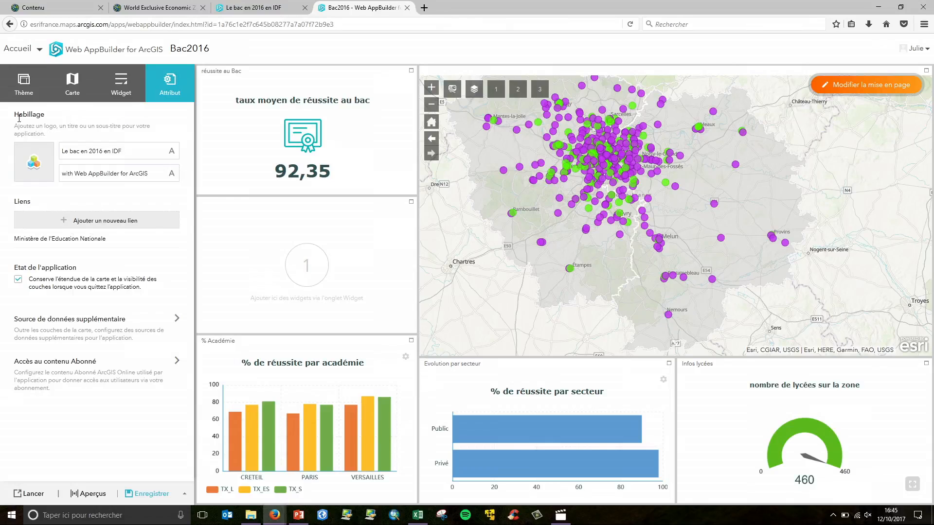
click(107, 331)
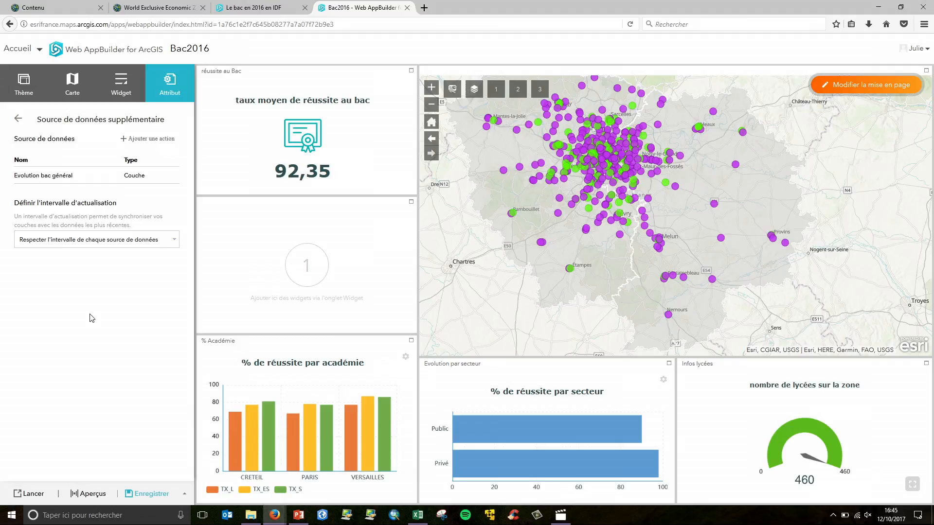
click(419, 517)
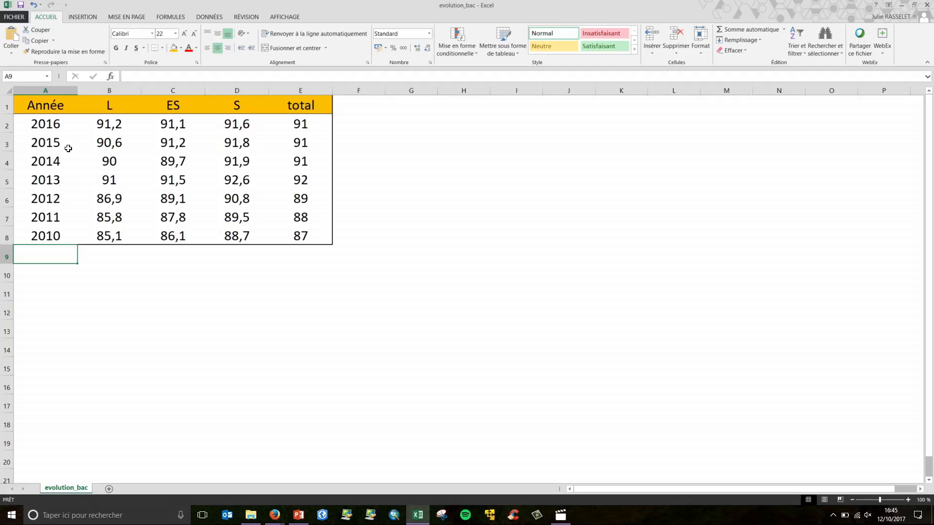
click(902, 6)
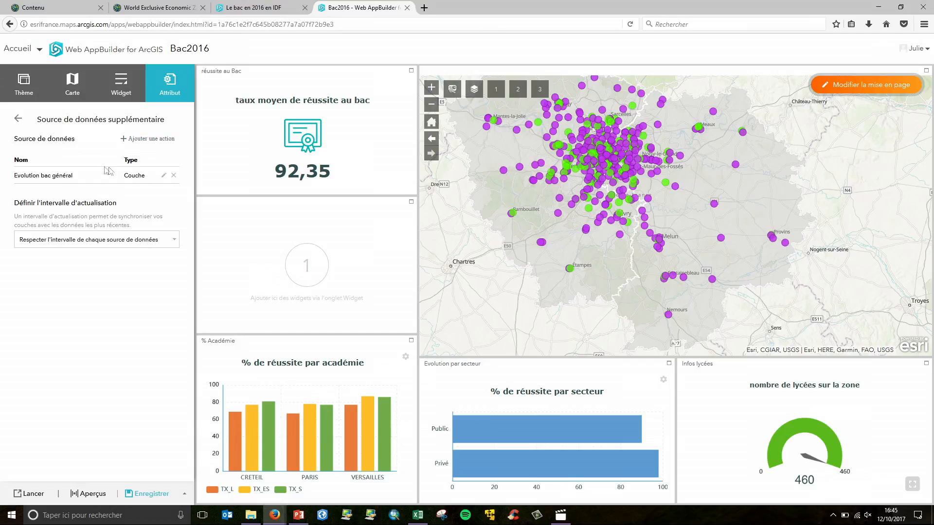
click(19, 119)
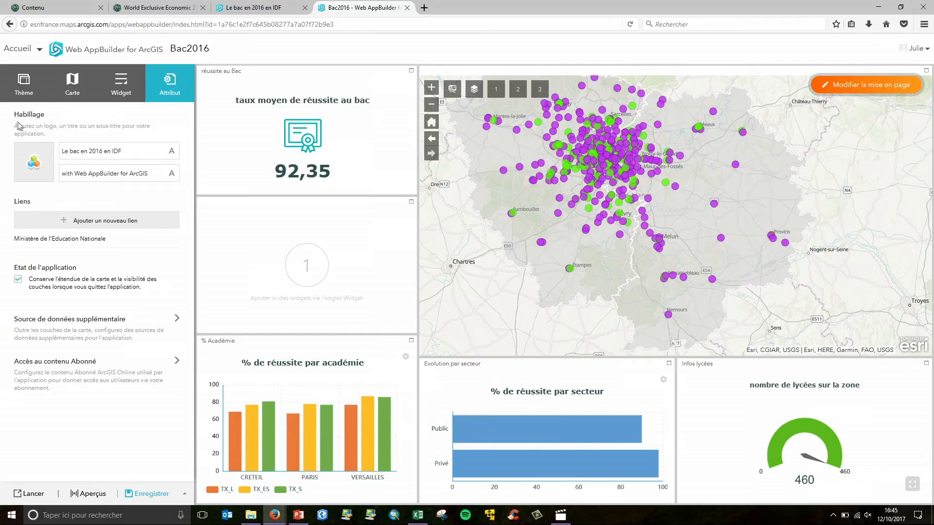
Add an Infographie widget to the new panel using the Diagramme à colonnes template
click(125, 91)
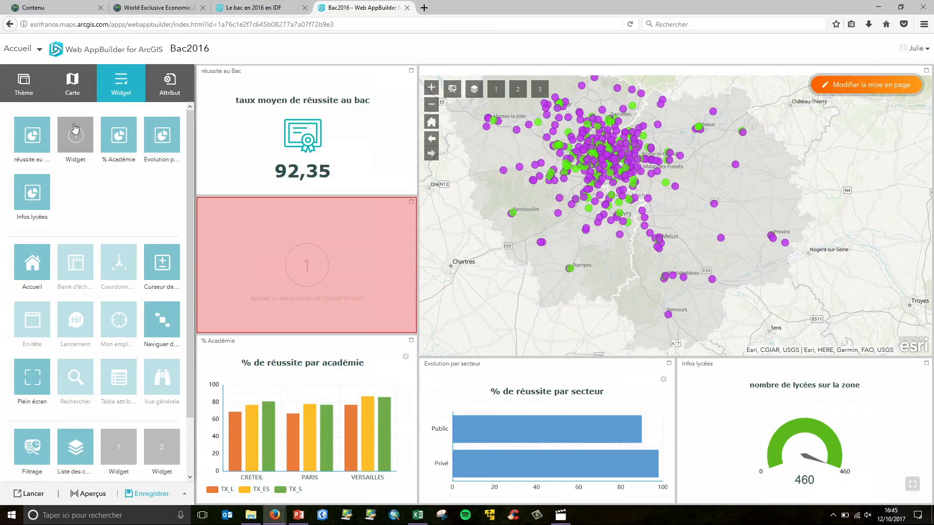
click(76, 140)
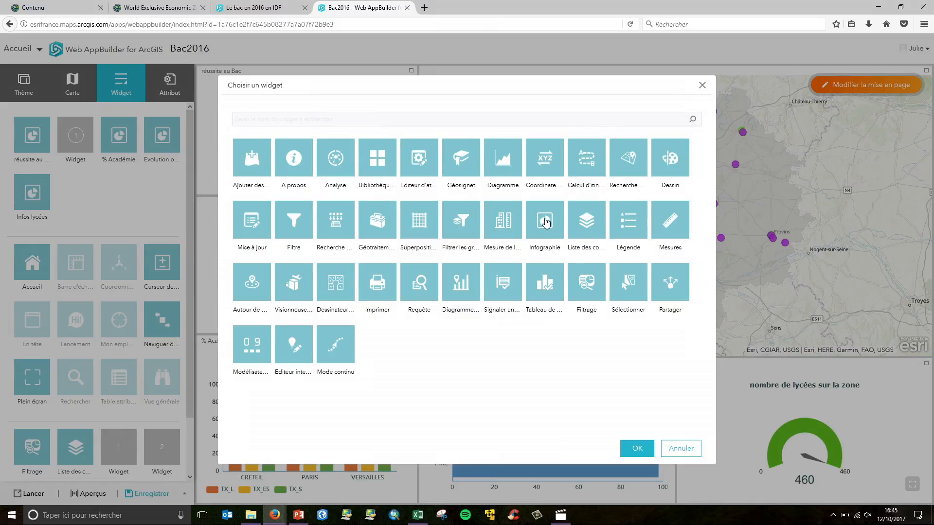
click(546, 222)
click(638, 448)
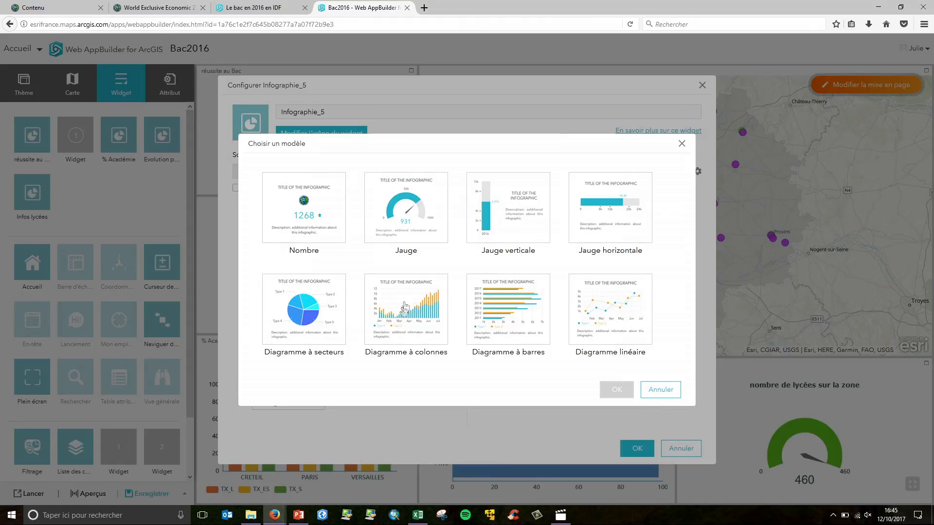
click(418, 308)
click(618, 390)
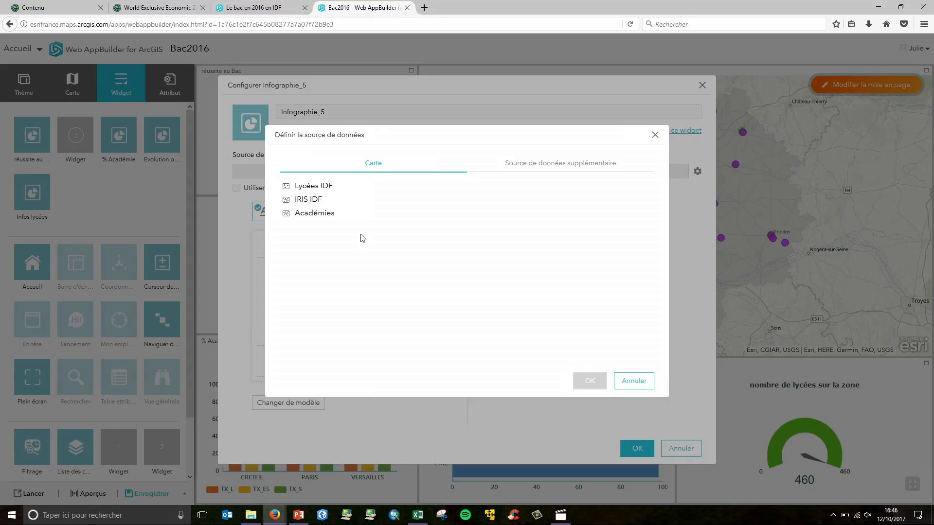
Set the widget's data source to the Evolution bac général additional data source
click(316, 213)
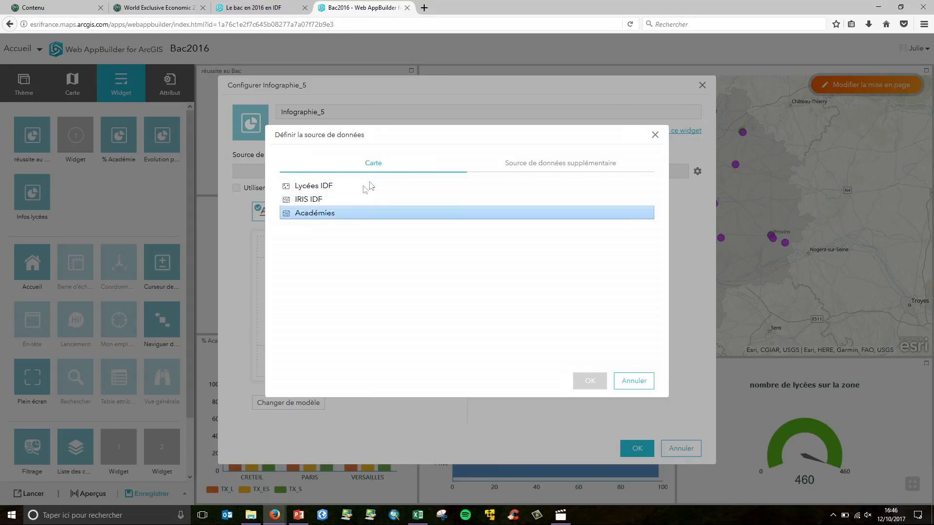
click(580, 163)
click(366, 189)
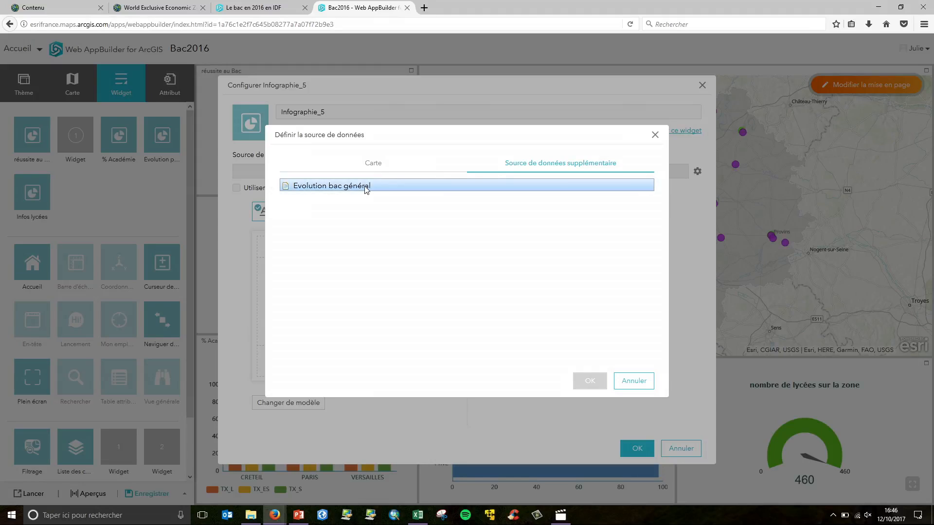
click(593, 380)
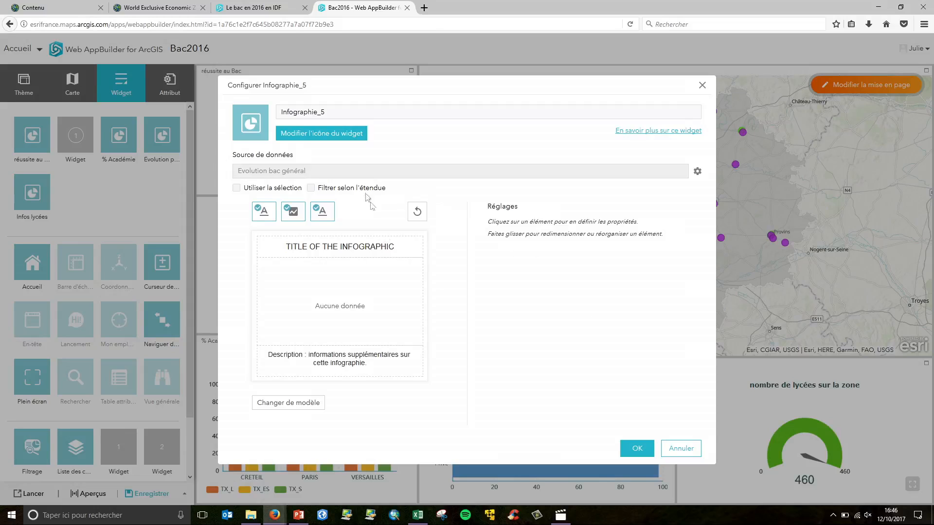
Start renaming the widget as Evolution
double_click(353, 115)
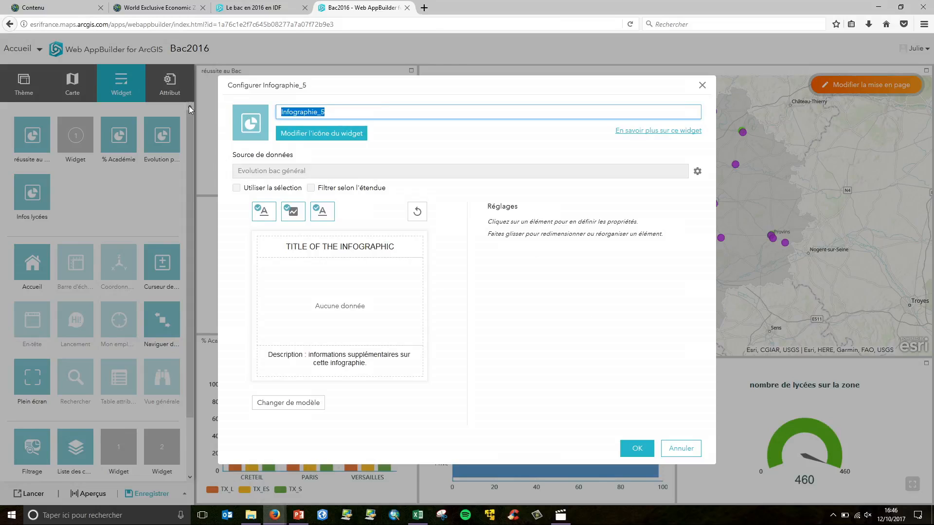
text(E)
drag(345, 83, 175, 59)
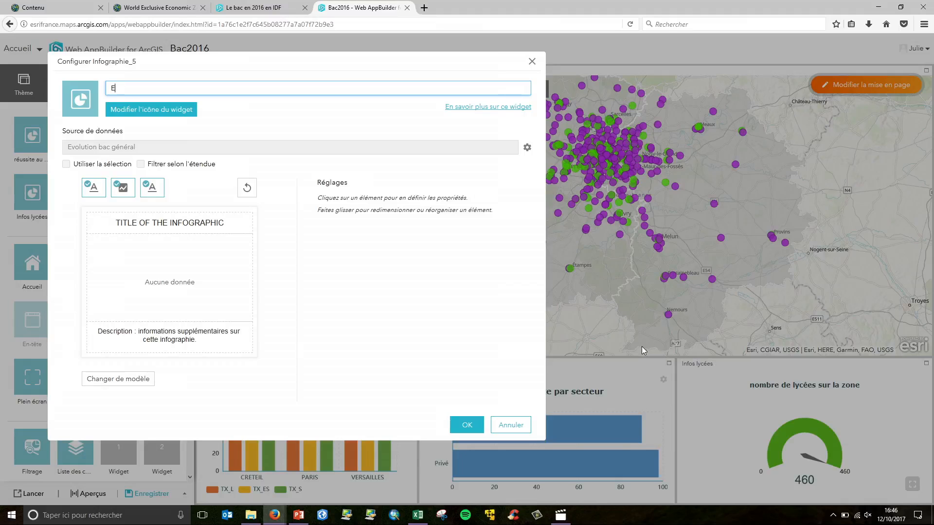
drag(309, 69, 442, 75)
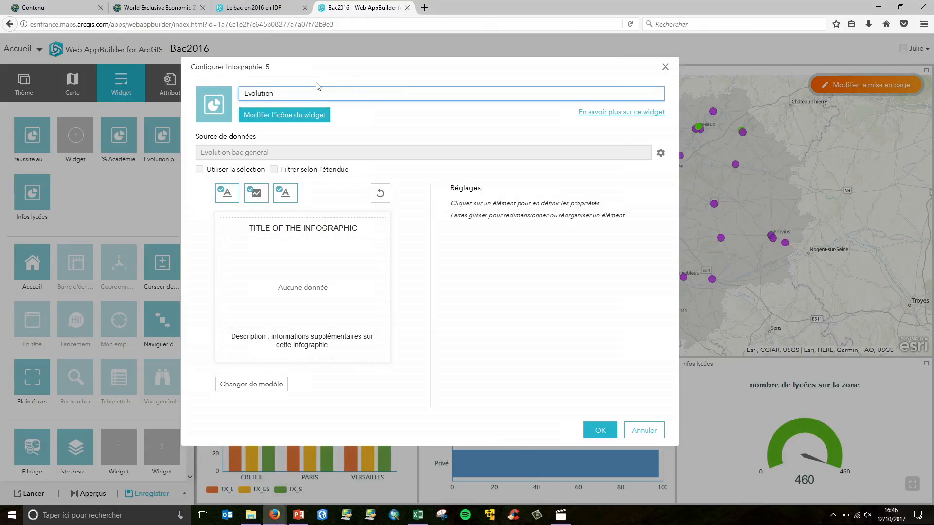
Hide the infographic's title and description elements and name the widget Evolution des résultats depuis 2010
click(346, 231)
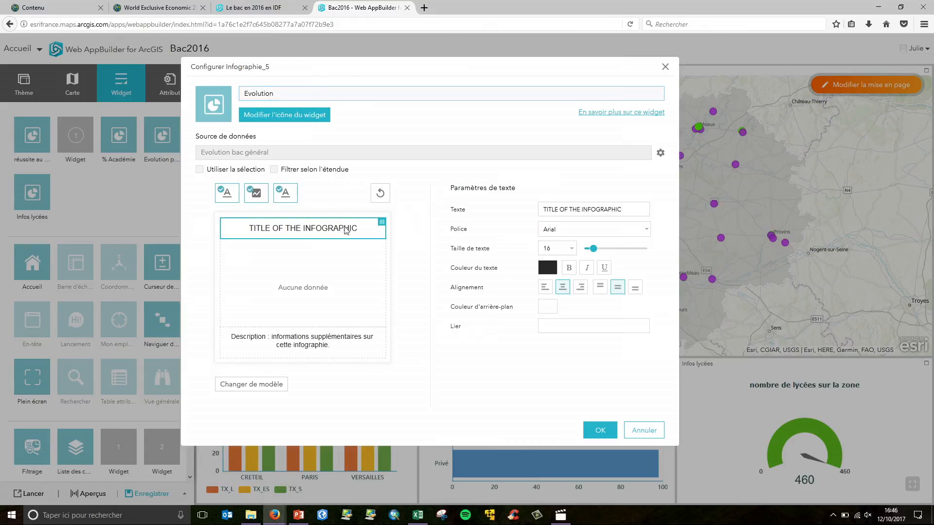
click(343, 274)
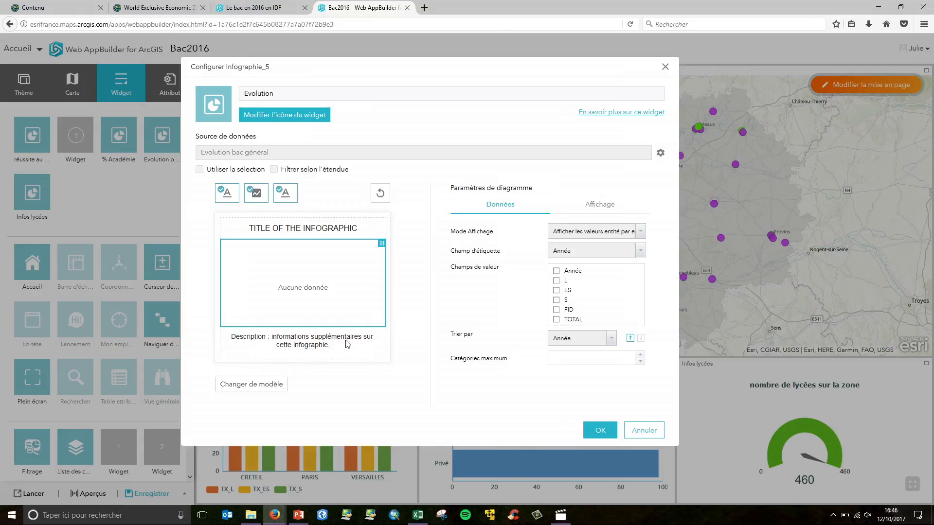
click(347, 344)
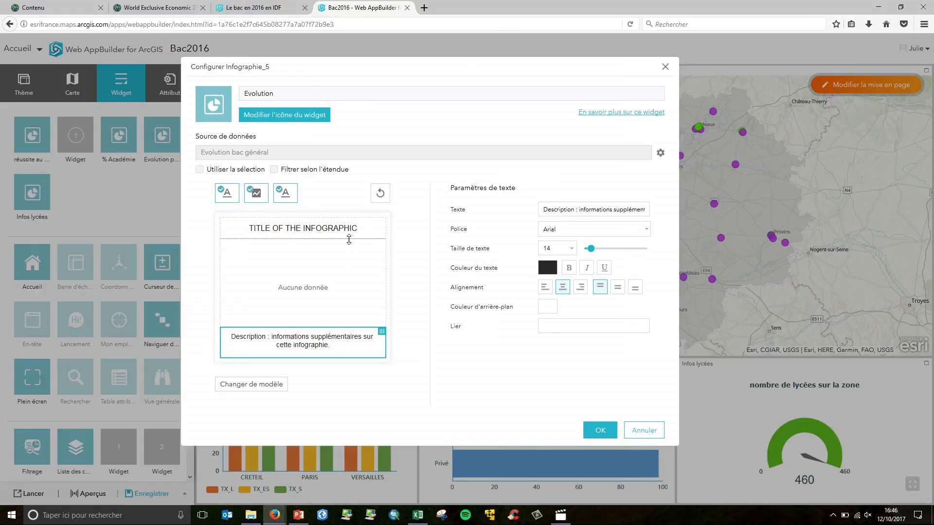
click(347, 233)
click(346, 275)
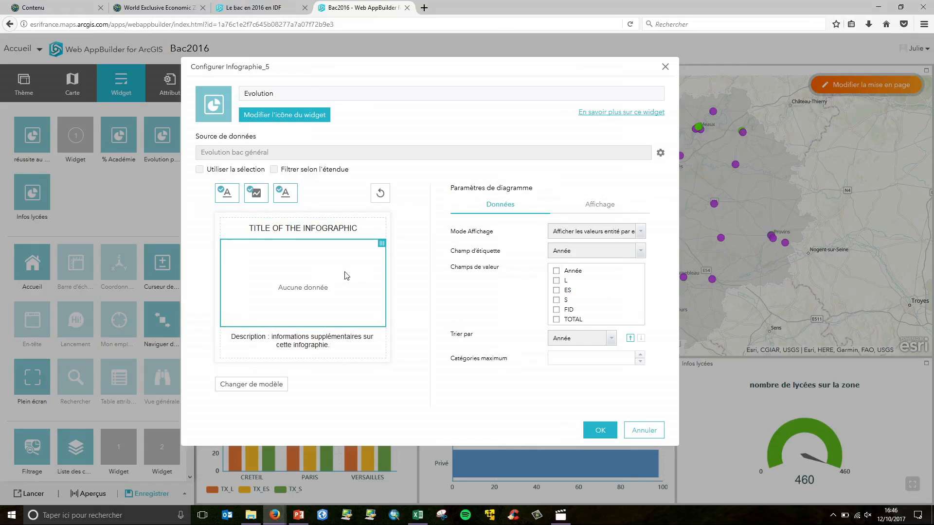
click(311, 342)
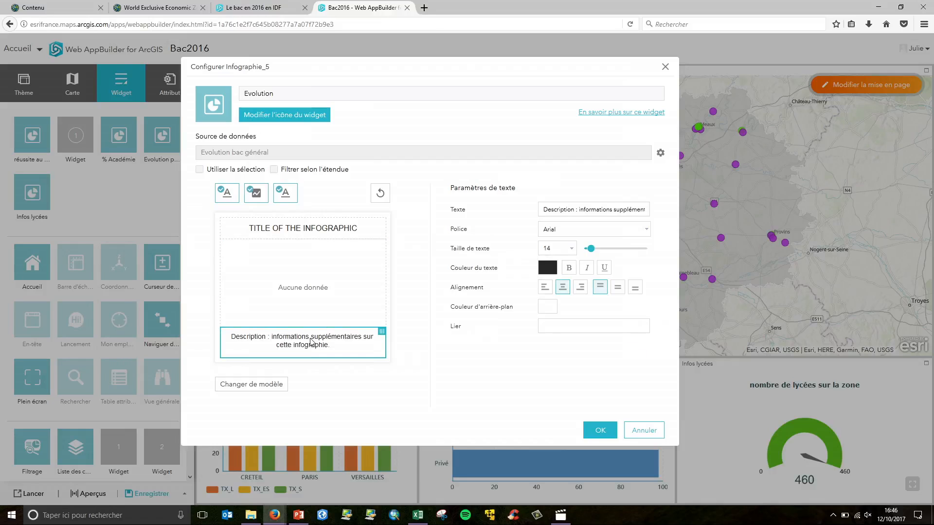
click(285, 201)
click(287, 197)
click(288, 197)
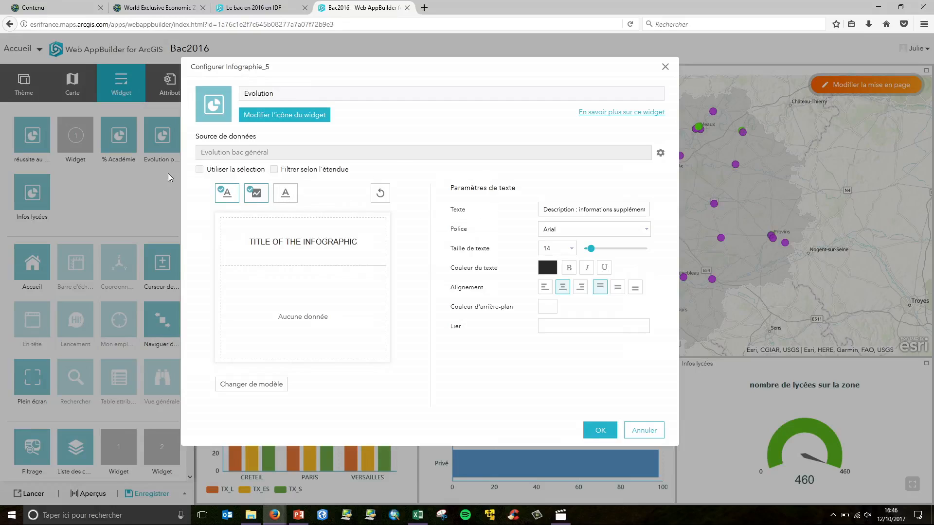
click(226, 193)
click(299, 94)
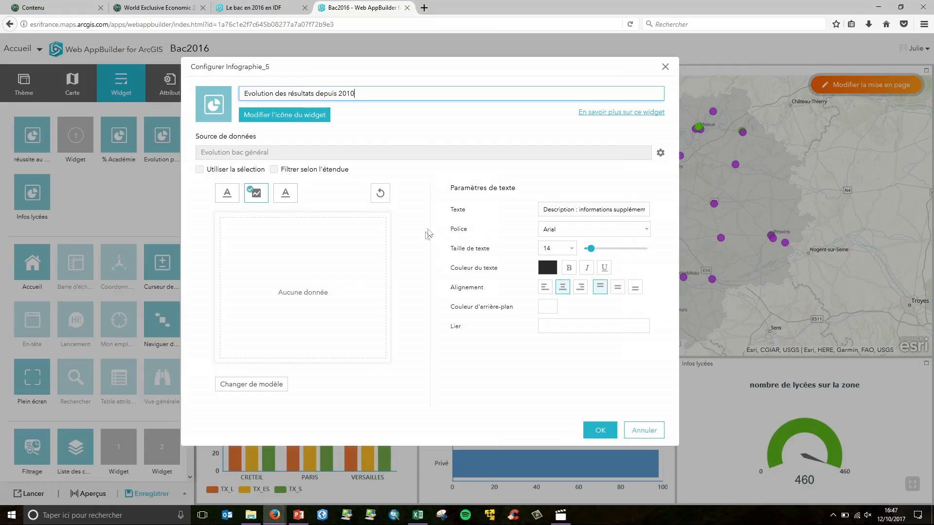
Chart the TOTAL value field and switch the display mode to values by category
click(339, 282)
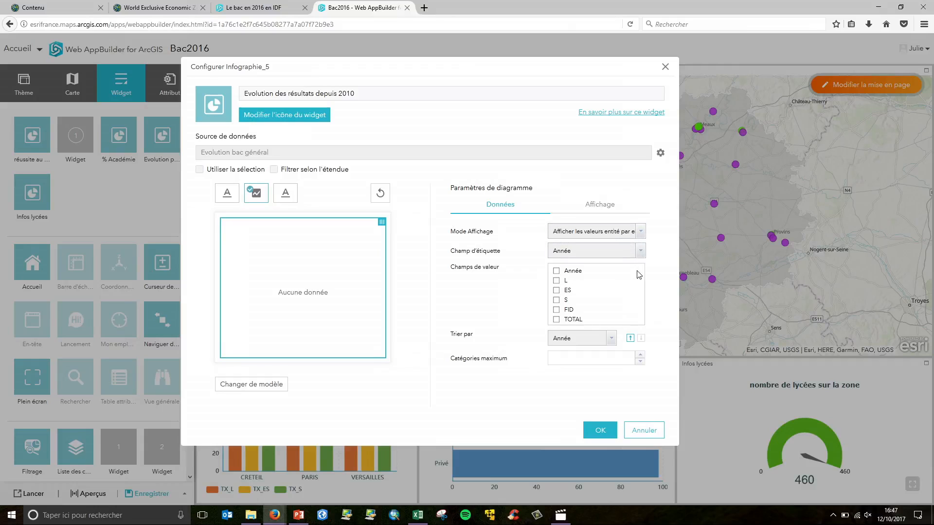
click(557, 320)
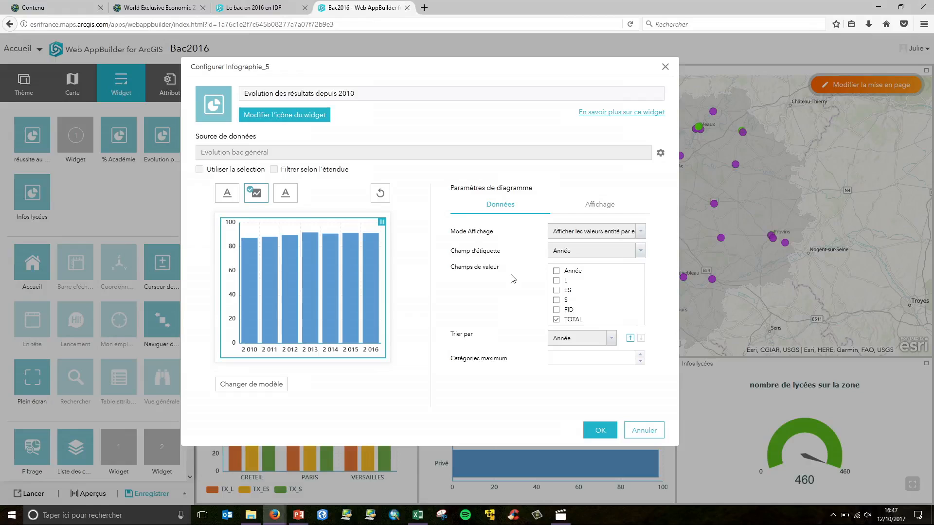
click(581, 232)
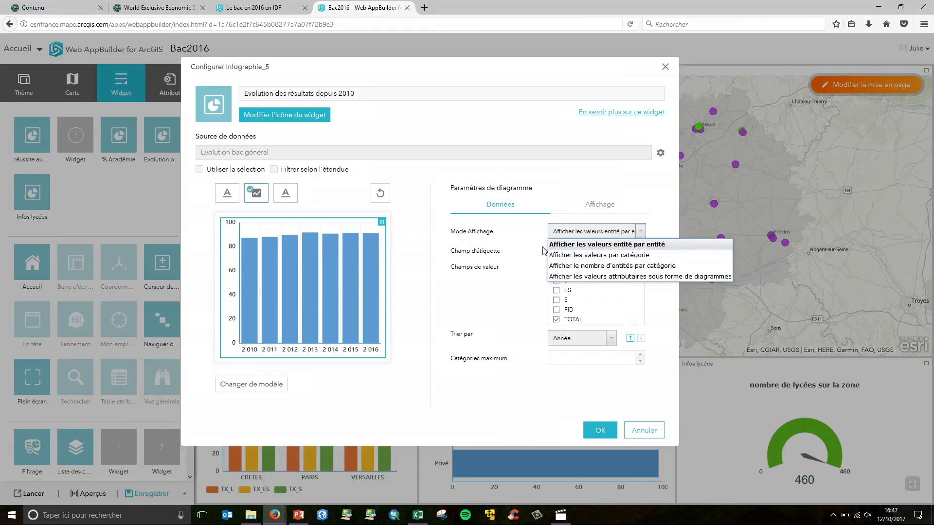
click(565, 254)
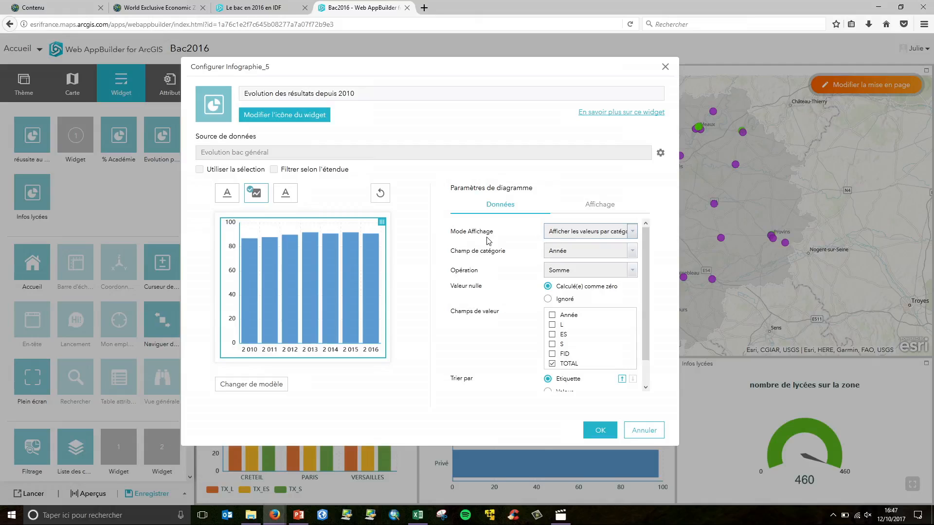
scroll(637, 289, down, 1)
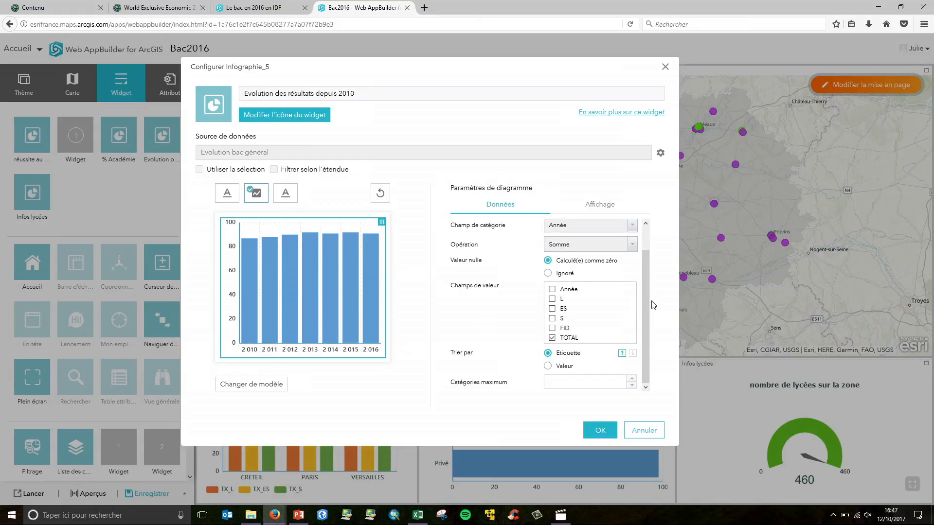
Set the column chart colour to teal and apply the widget configuration
click(611, 208)
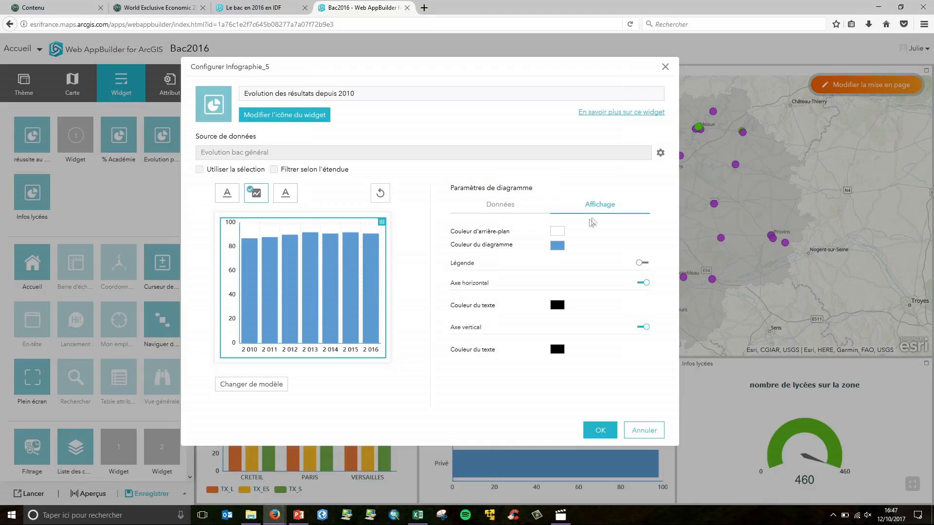
click(557, 247)
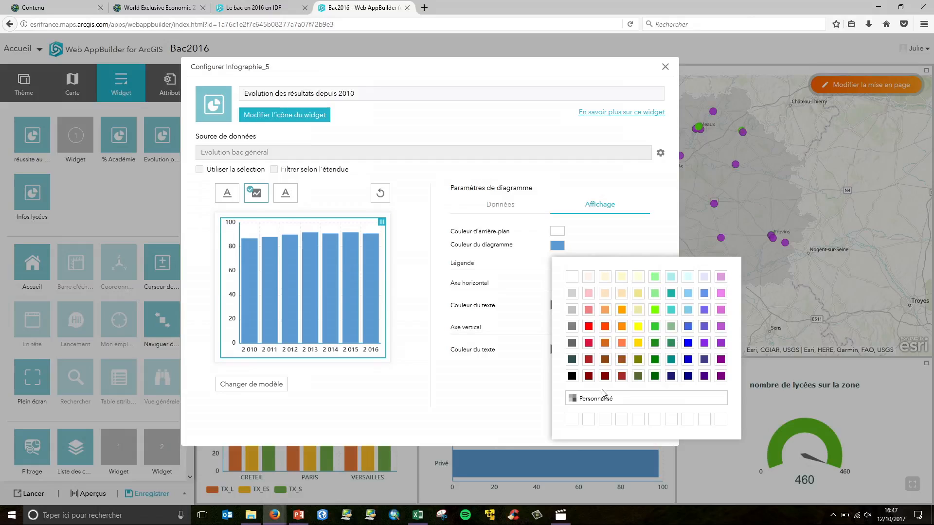
click(671, 293)
click(518, 383)
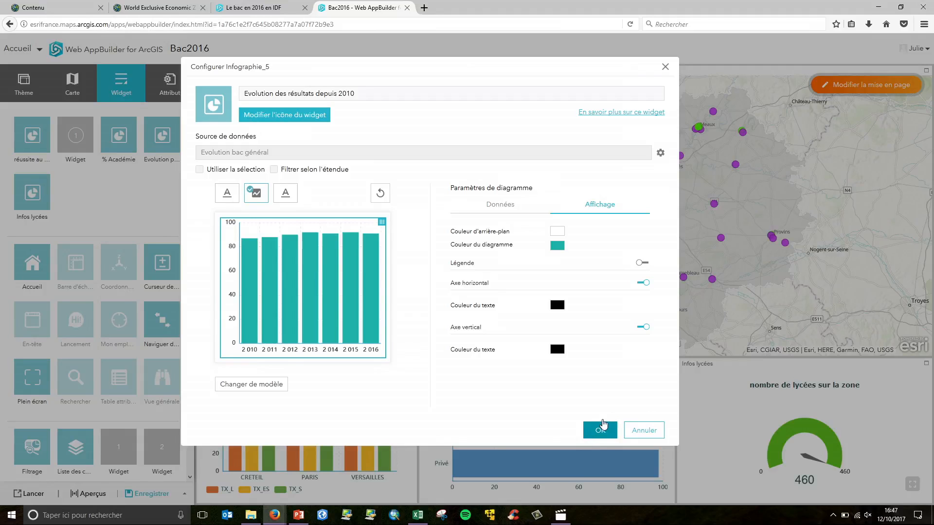
click(600, 430)
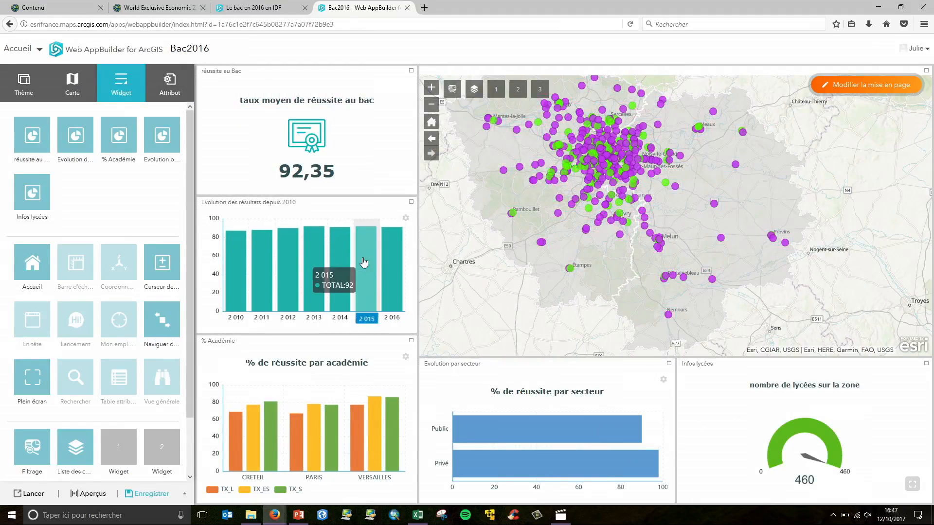
Pan and zoom the map and inspect the yearly values in the new evolution chart
drag(562, 283, 541, 295)
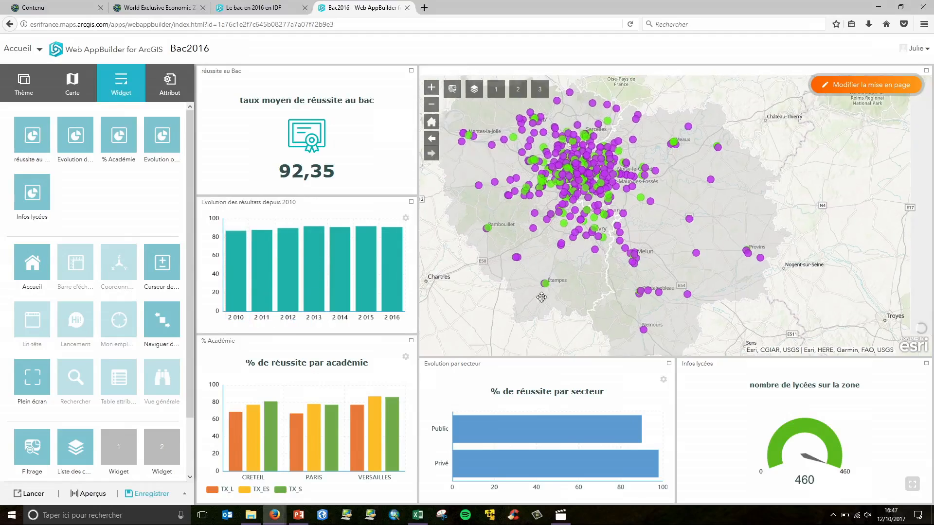
scroll(600, 208, up, 1)
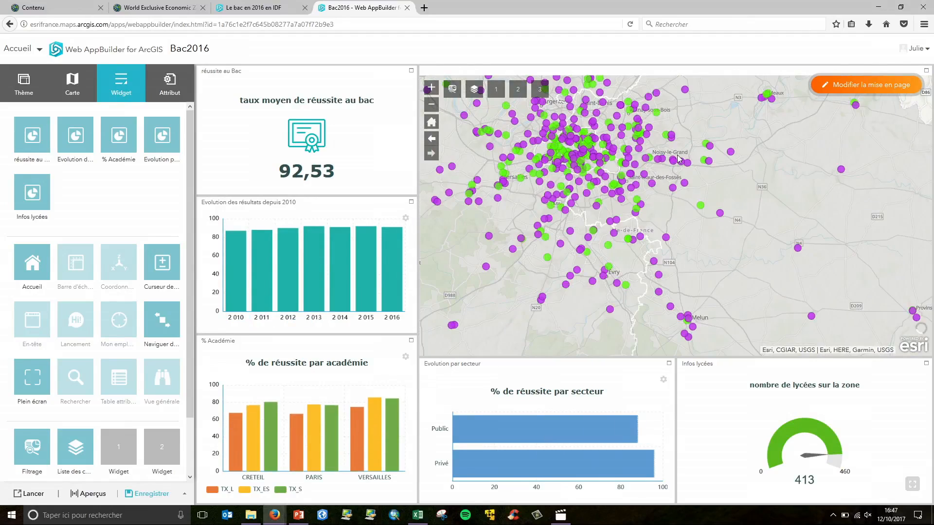
drag(726, 128, 762, 191)
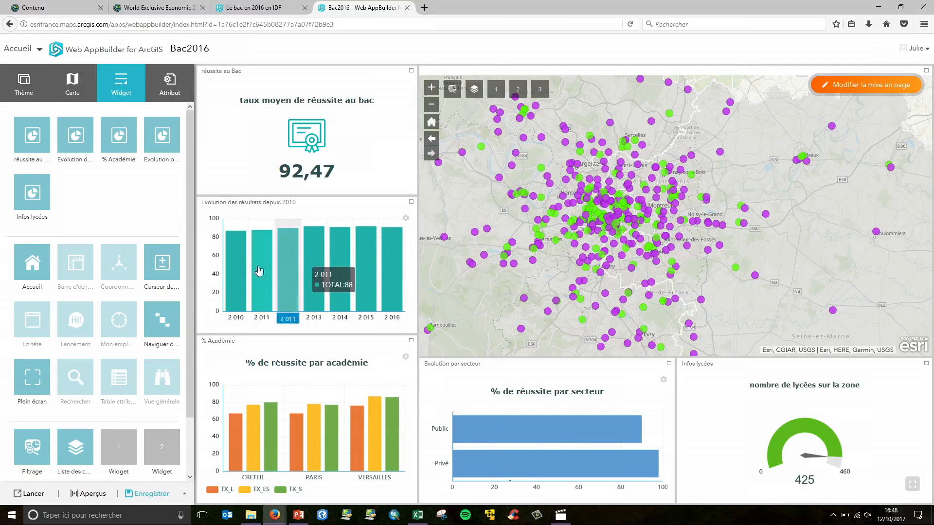
mouse_move(243, 274)
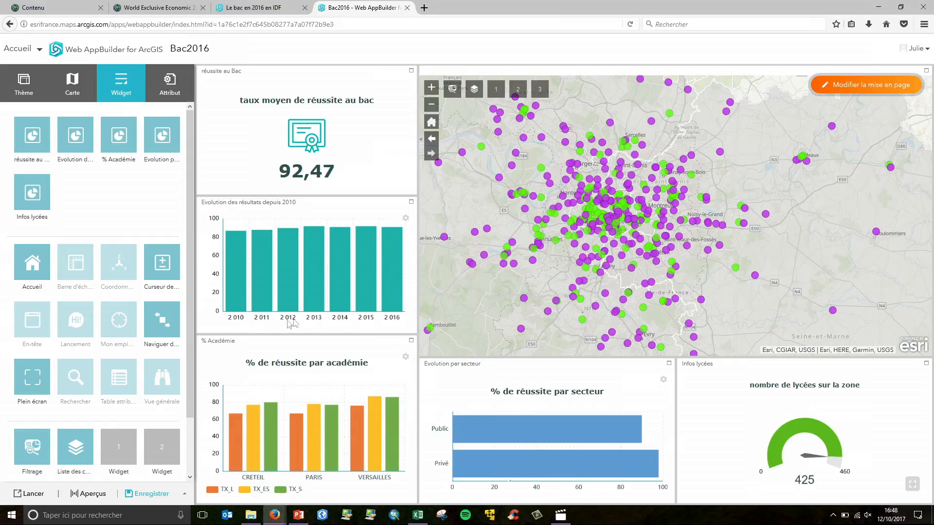
mouse_move(339, 288)
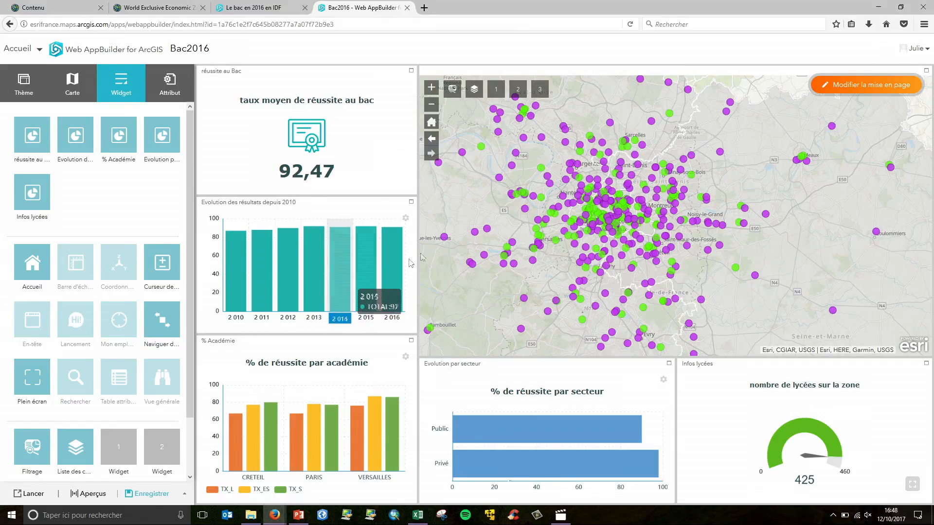
Make the Evolution par secteur chart use the layer's symbology colours and apply the change
mouse_move(164, 145)
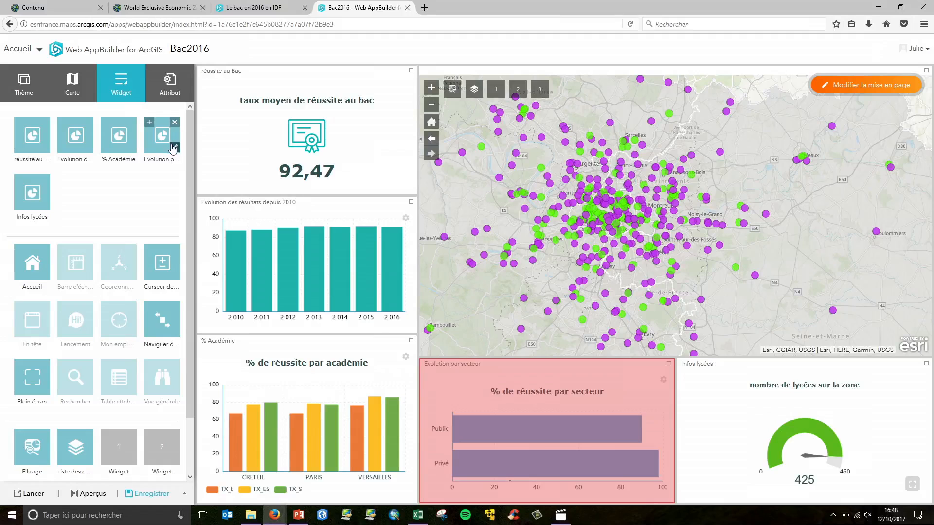
click(173, 146)
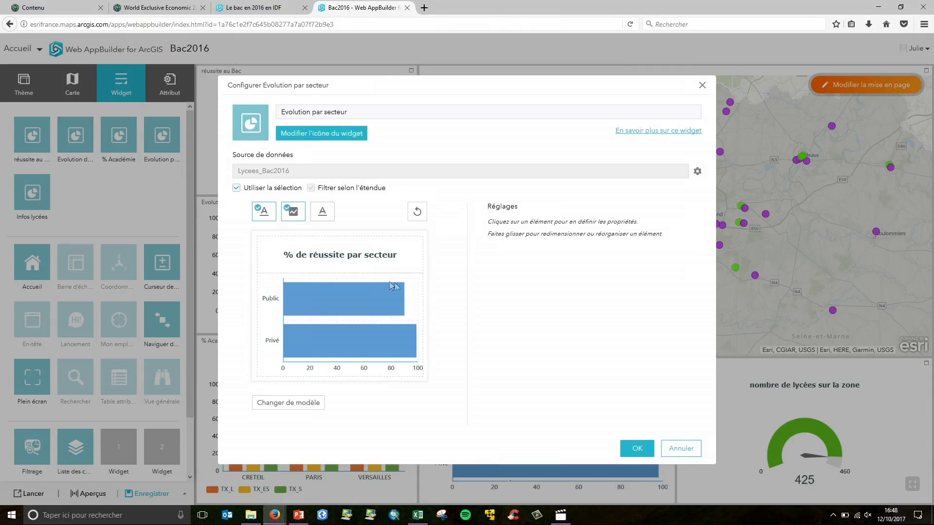
click(371, 290)
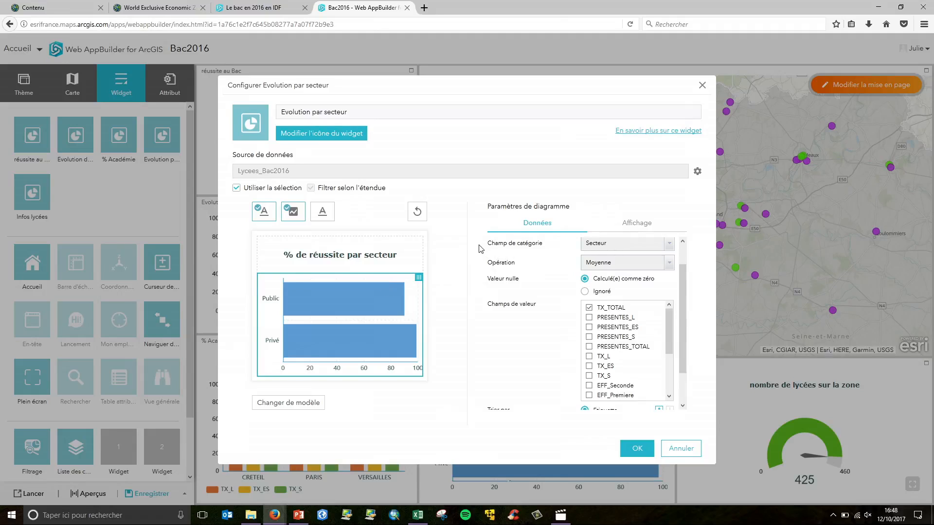
click(643, 226)
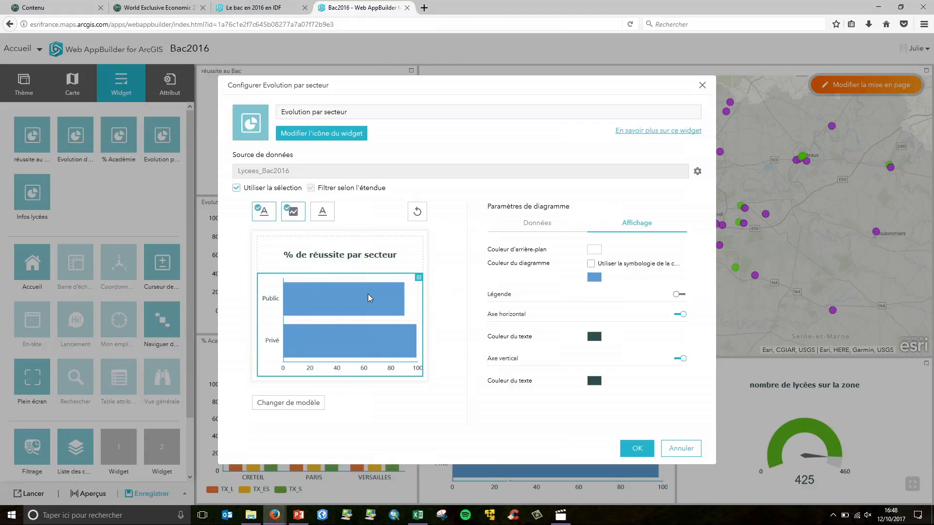
click(591, 266)
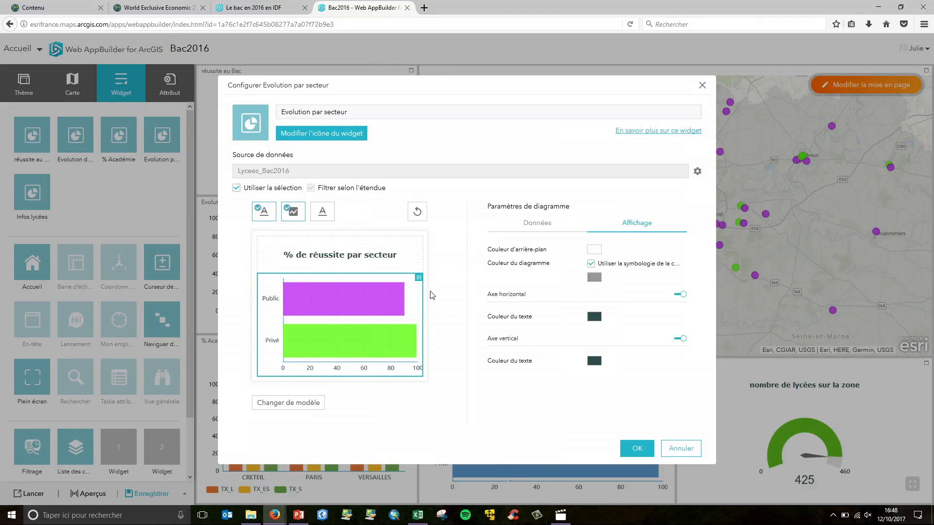
click(648, 452)
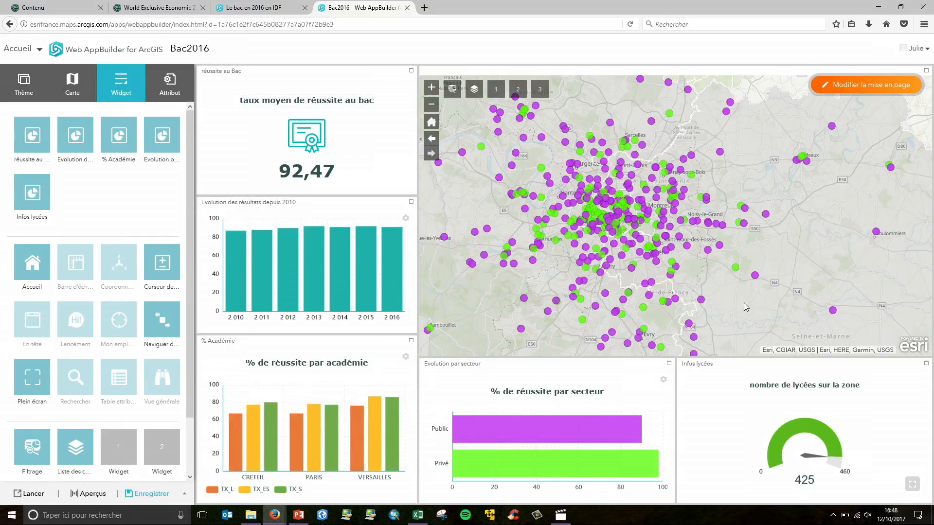
Pan and zoom the map of schools
drag(743, 302, 767, 259)
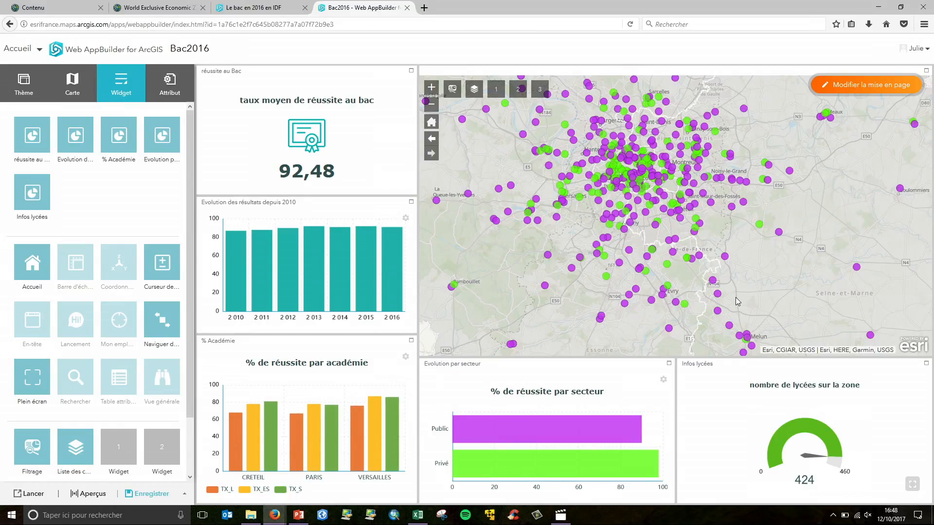
mouse_move(466, 413)
scroll(713, 195, up, 1)
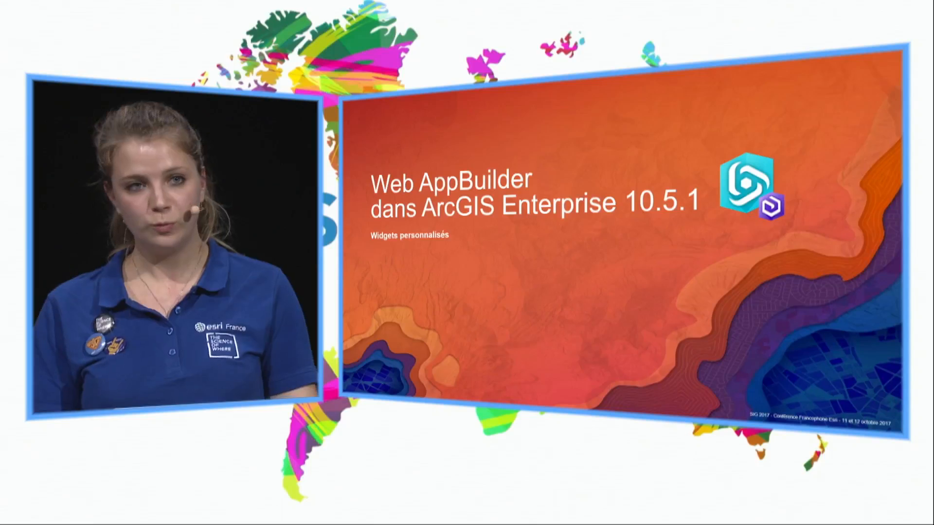
key(Right)
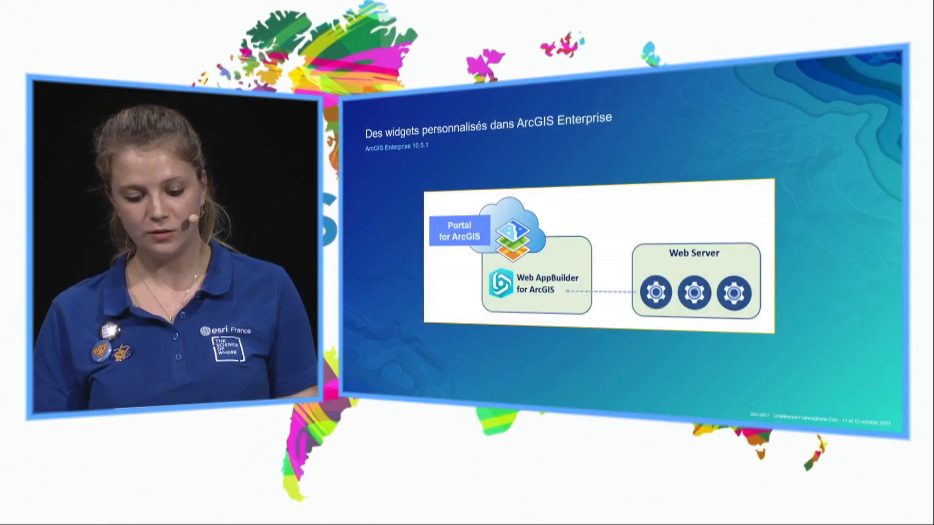
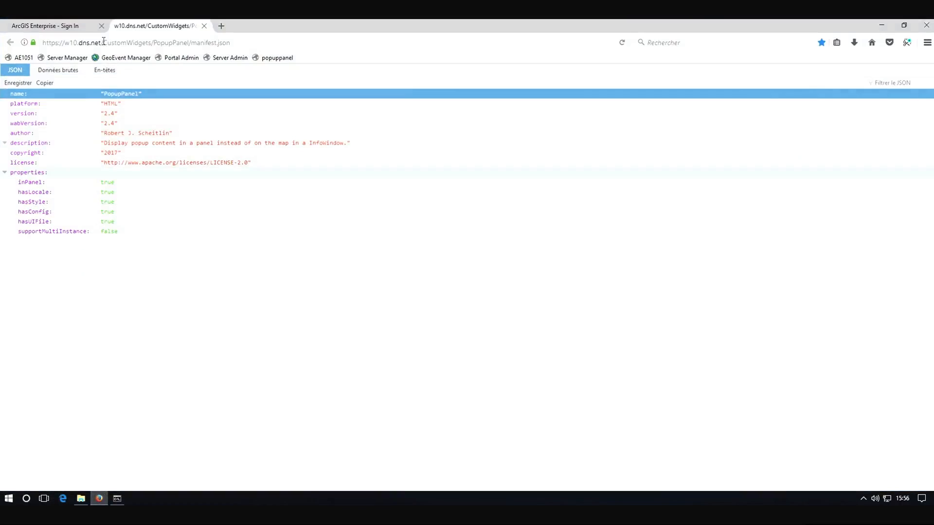
Copy the PopupPanel manifest URL, then sign in to the ArcGIS Enterprise portal with the saved administrator credentials
click(261, 43)
key(ctrl+c)
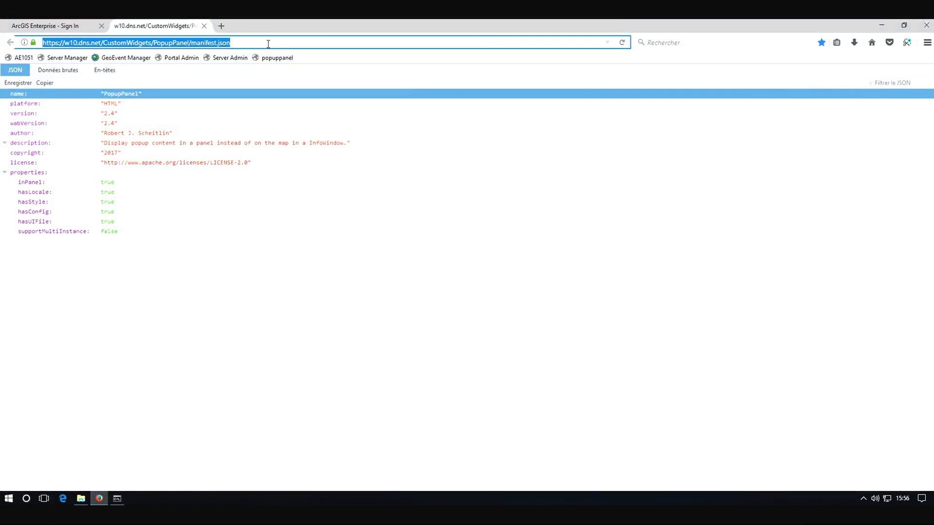
click(39, 27)
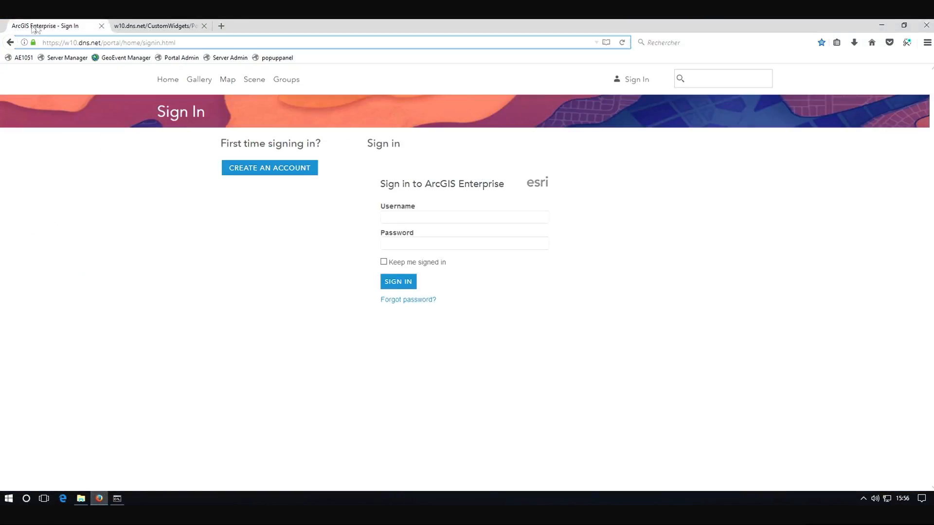
click(436, 221)
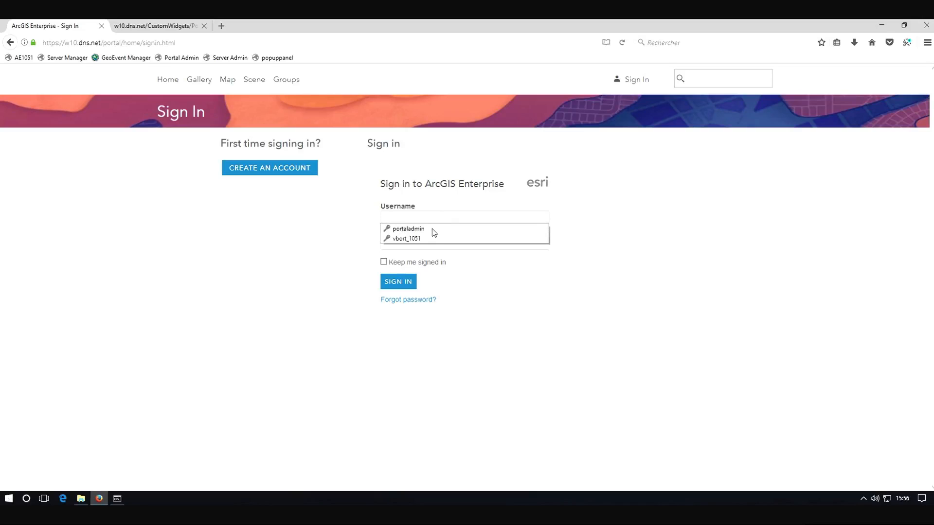
click(432, 226)
click(407, 282)
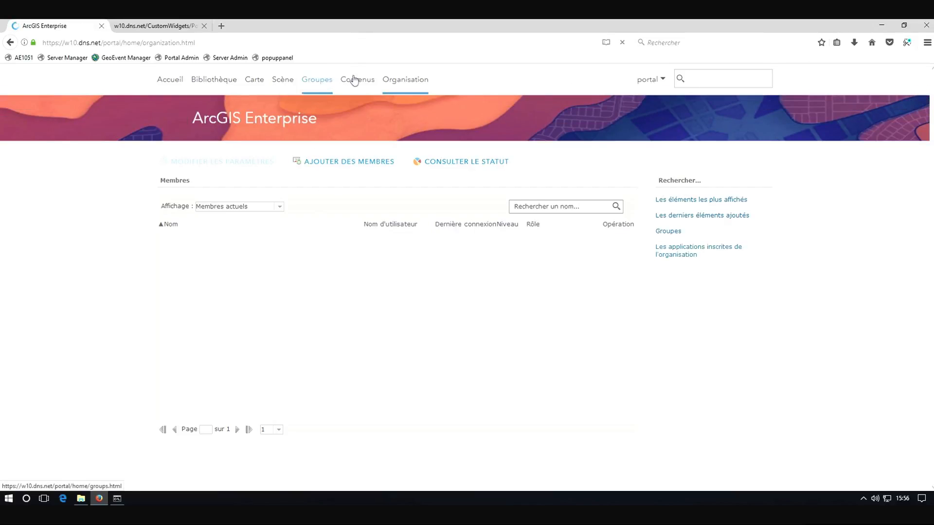
In My Content, start adding an App Builder extension application item using the pasted PopupPanel manifest URL
click(356, 82)
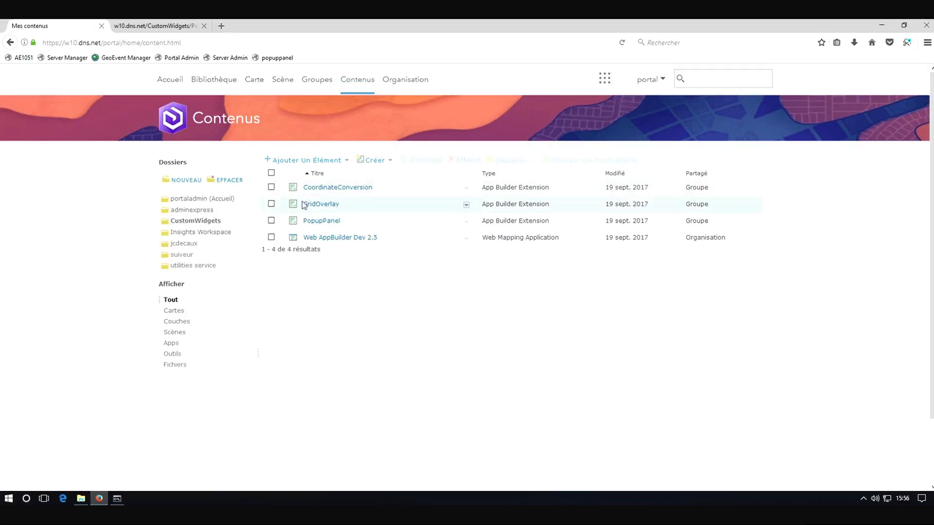
click(318, 161)
click(310, 190)
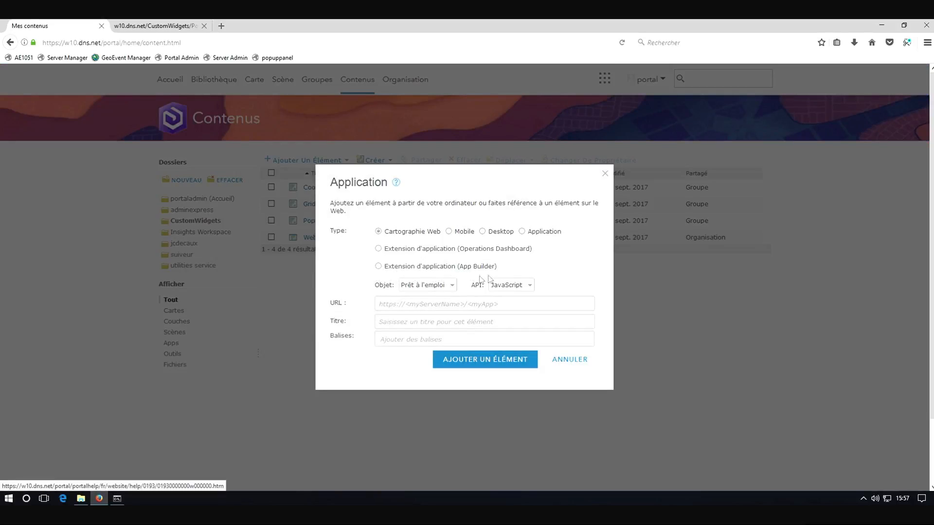
click(380, 269)
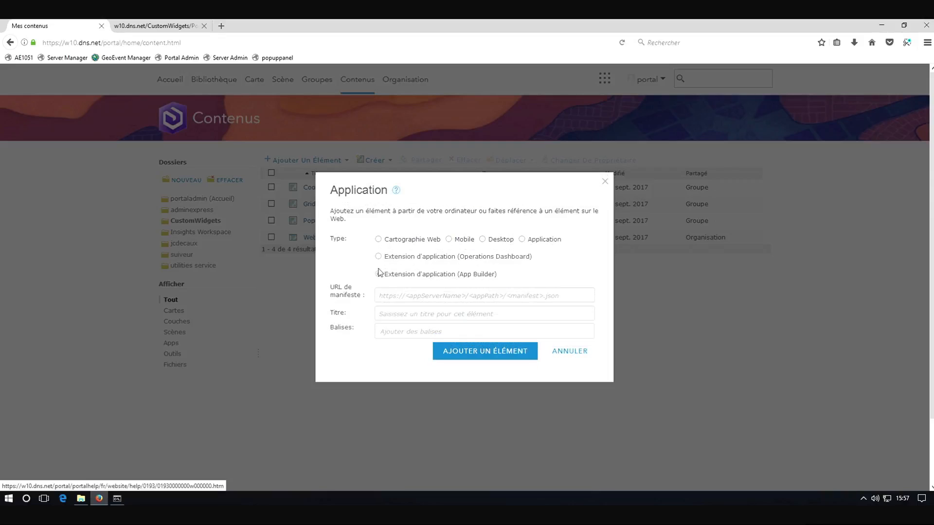
click(397, 296)
key(ctrl+v)
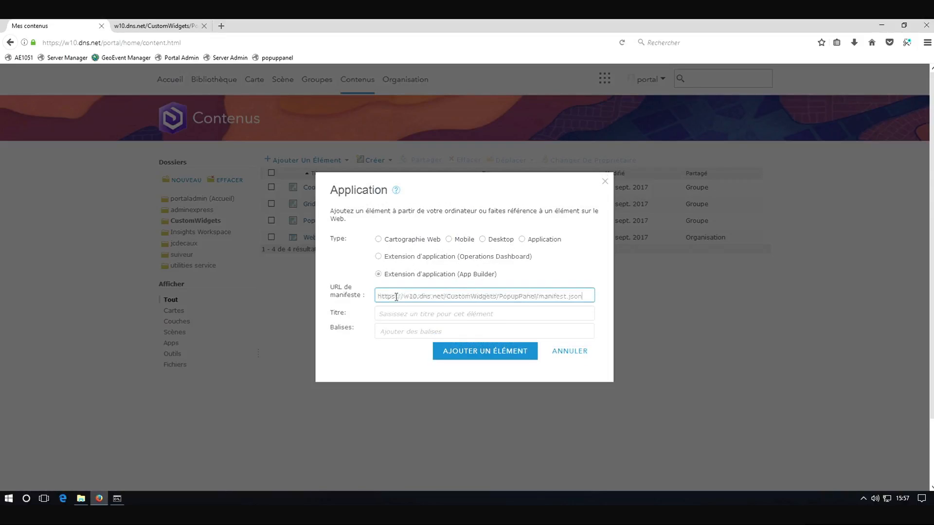
Title the item PopupPan, tag it Custom and Widget, and add it to the portal
click(461, 314)
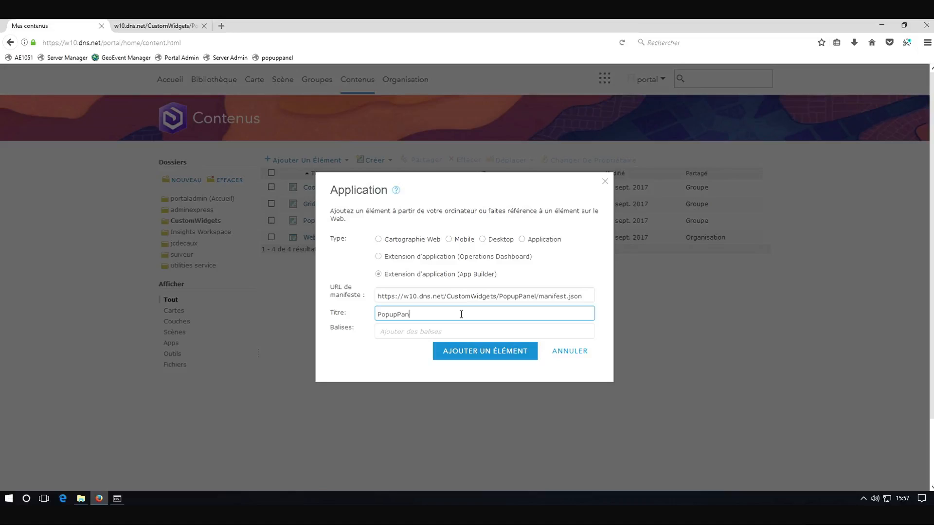
click(413, 332)
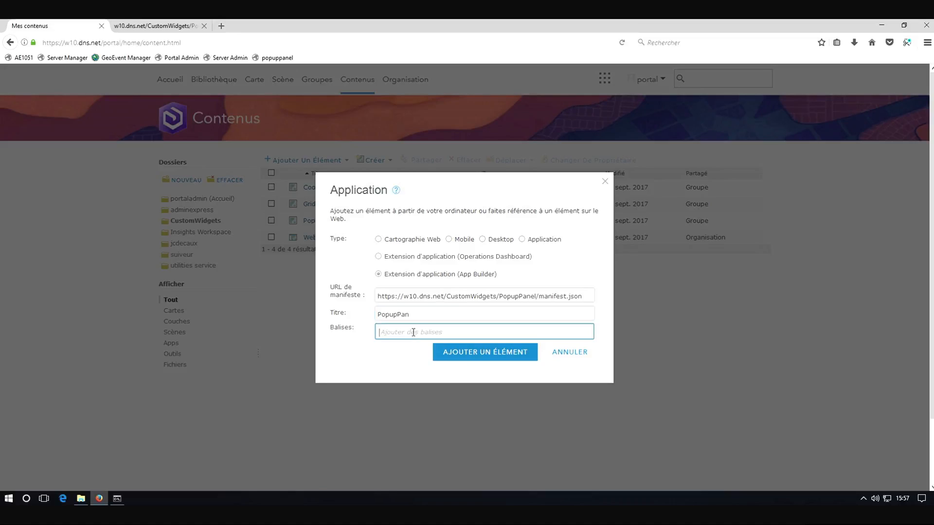
text(cus)
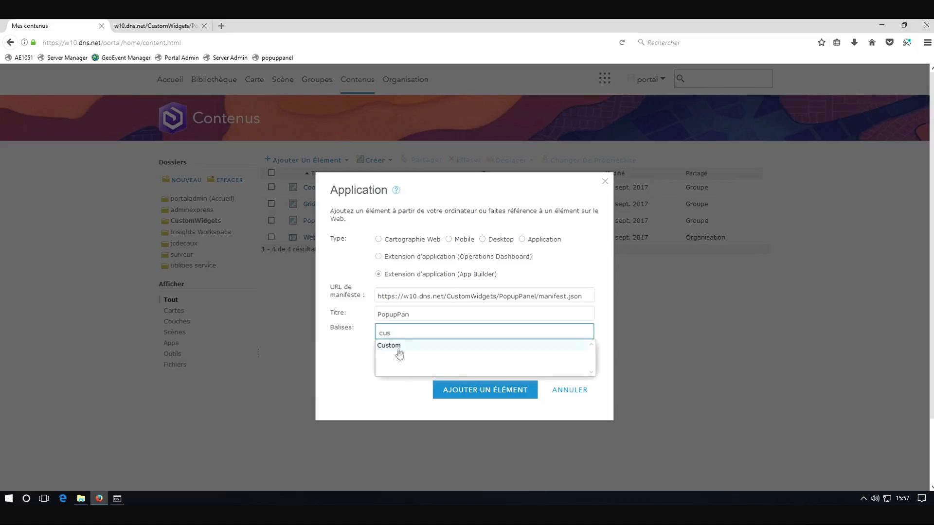
click(396, 346)
text(wid)
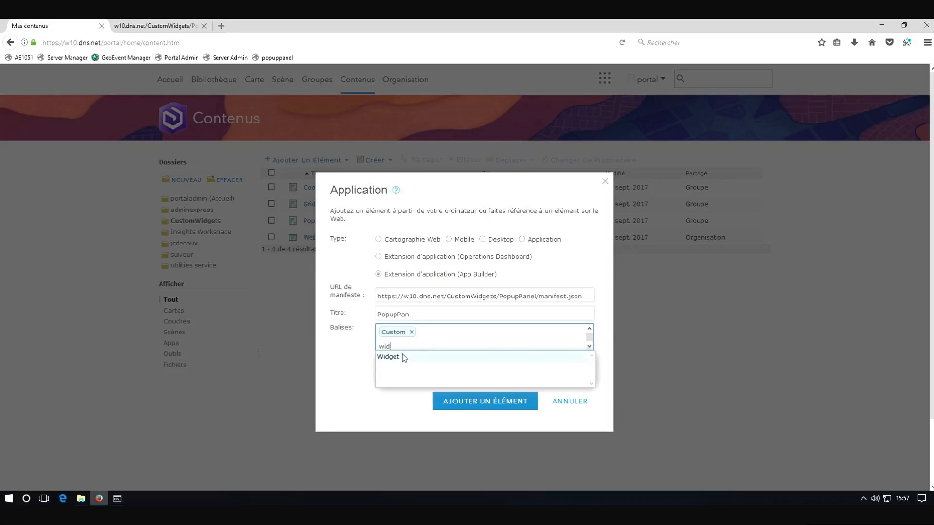
click(402, 358)
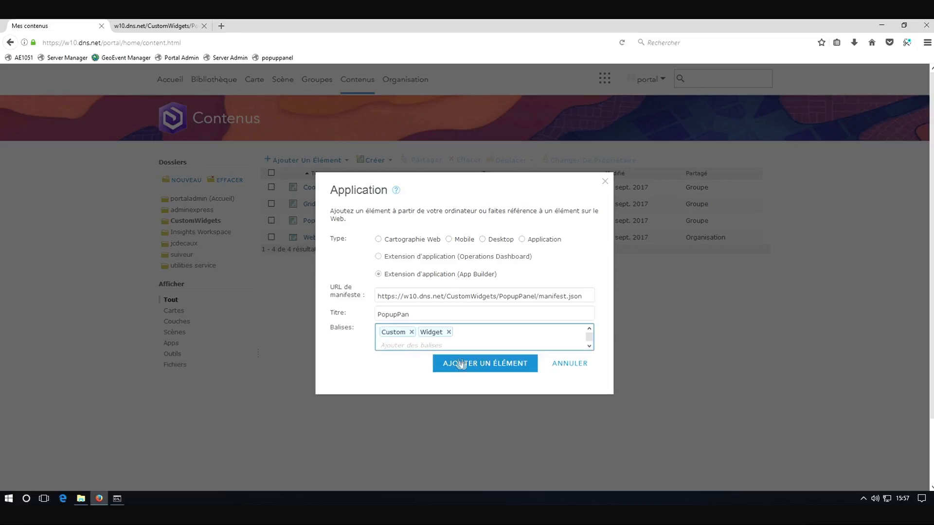
click(466, 364)
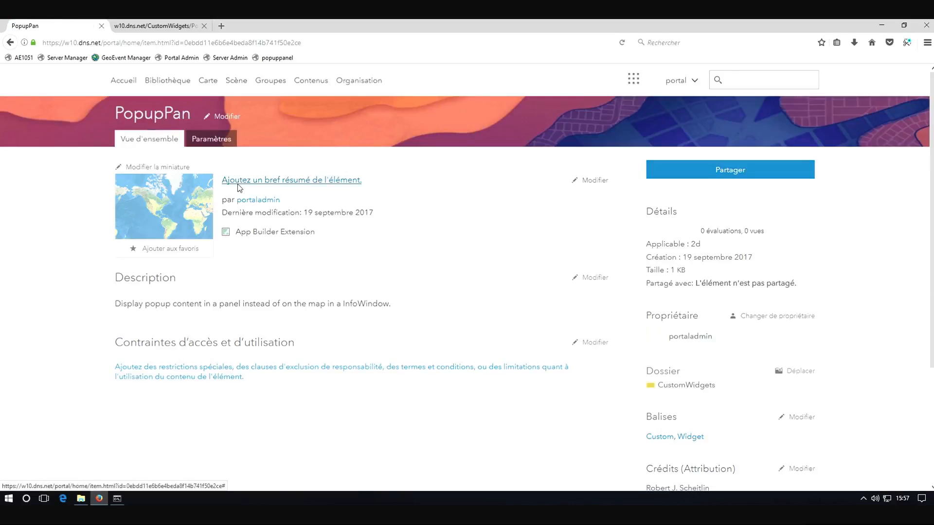
Replace the item's thumbnail with the iconpanel.png image from Downloads
click(156, 167)
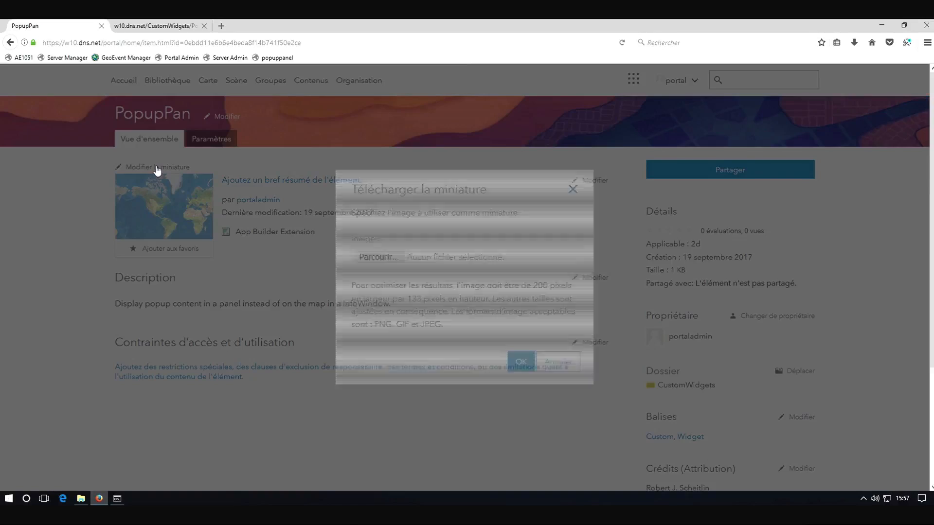
click(382, 257)
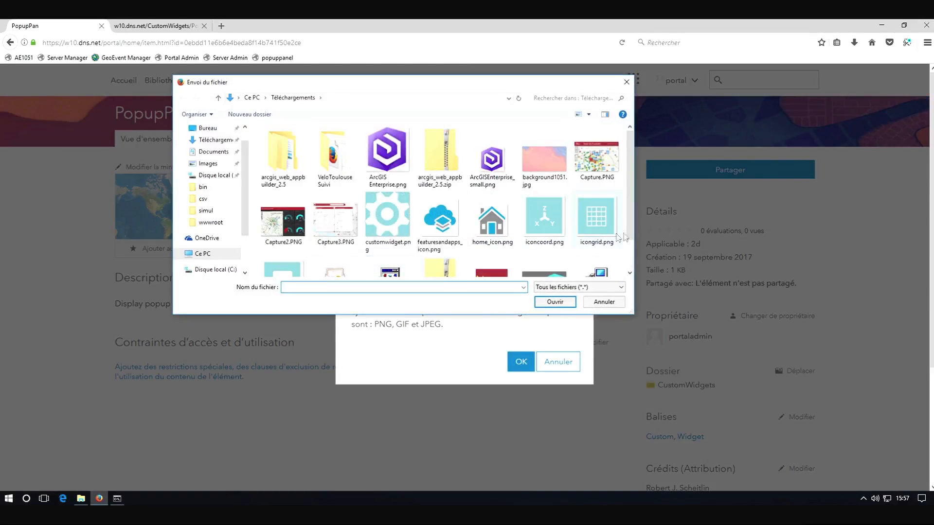
scroll(631, 245, down, 1)
click(282, 239)
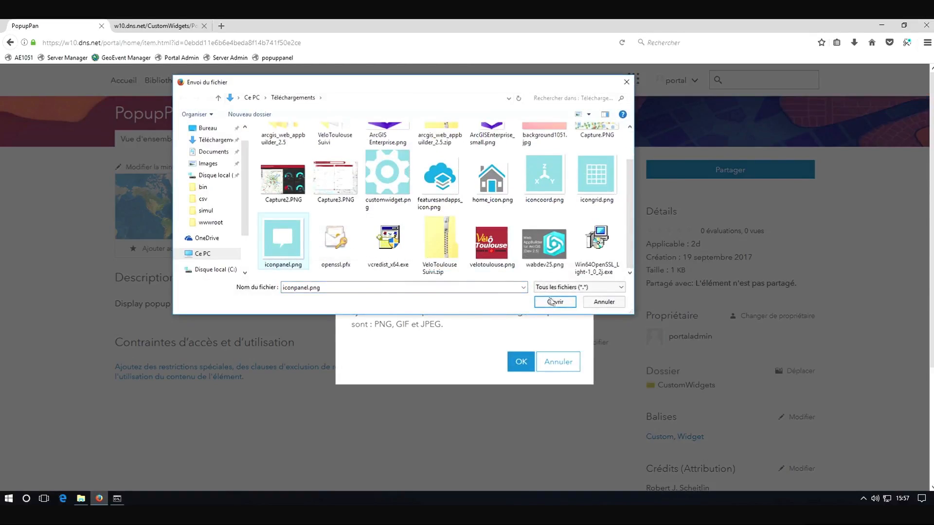
click(555, 302)
click(520, 362)
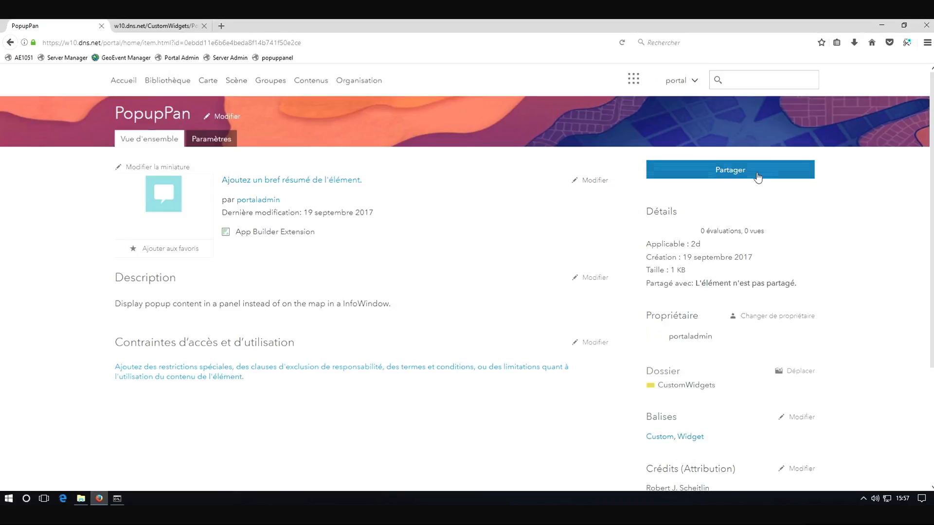
Share the PopupPan item with the CustomWidgets group
click(738, 176)
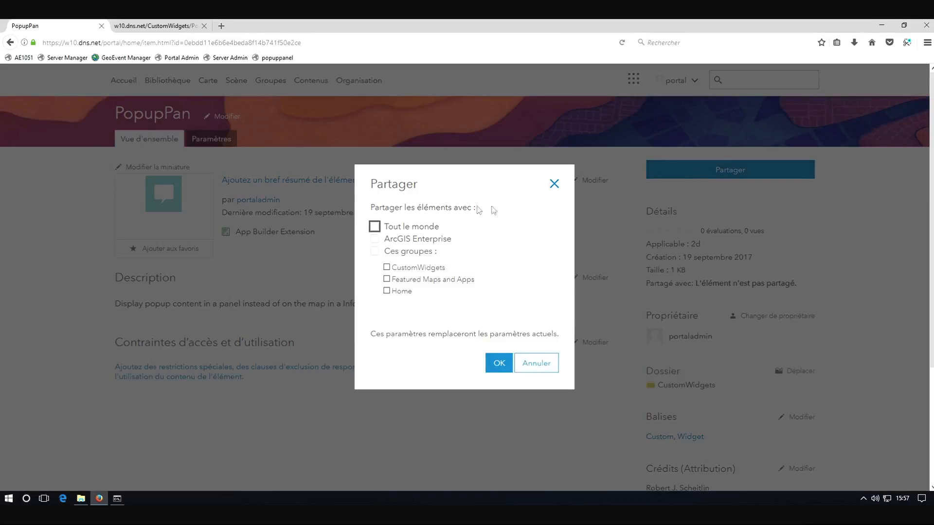
click(387, 268)
click(499, 364)
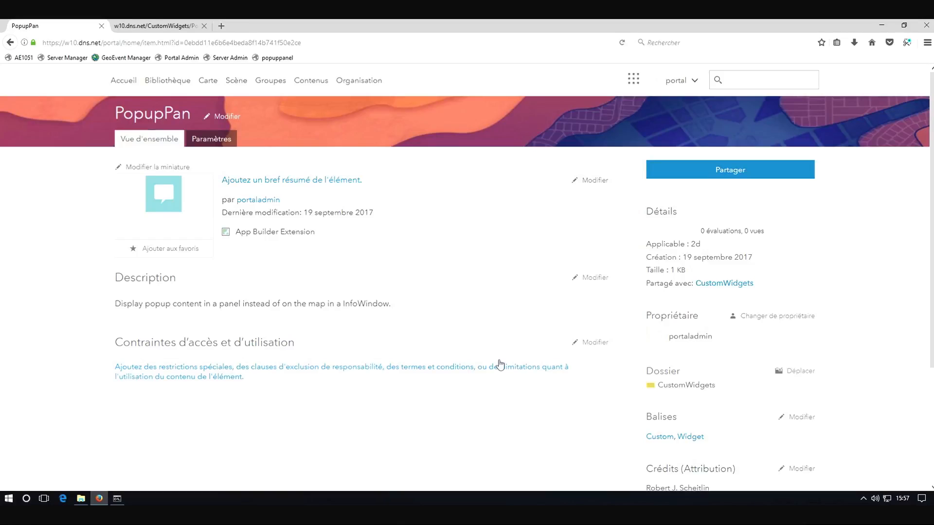
Open the CustomWidgets group and review the widgets it contains
click(272, 86)
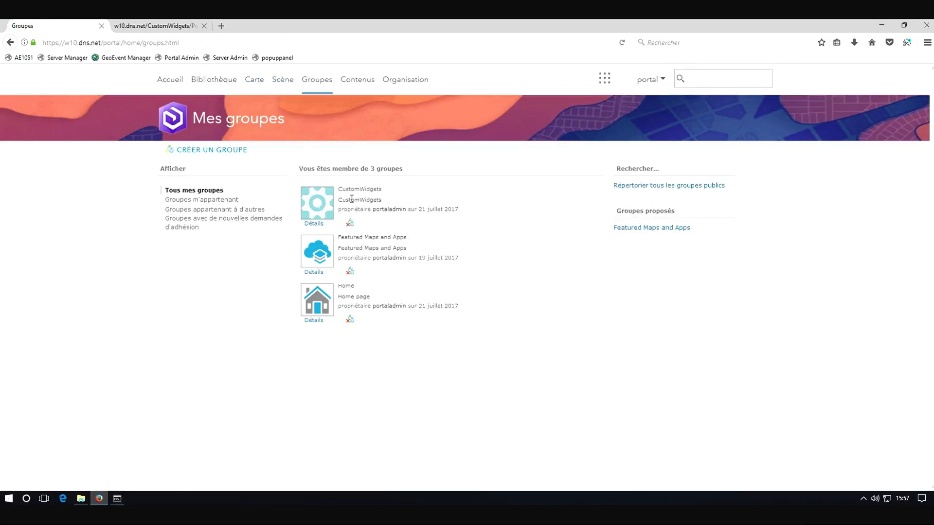
click(356, 194)
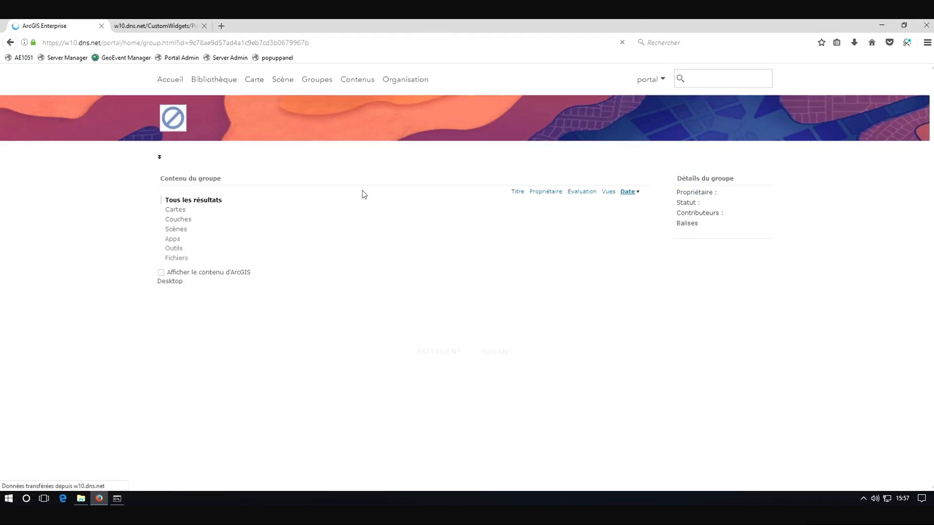
scroll(373, 400, down, 1)
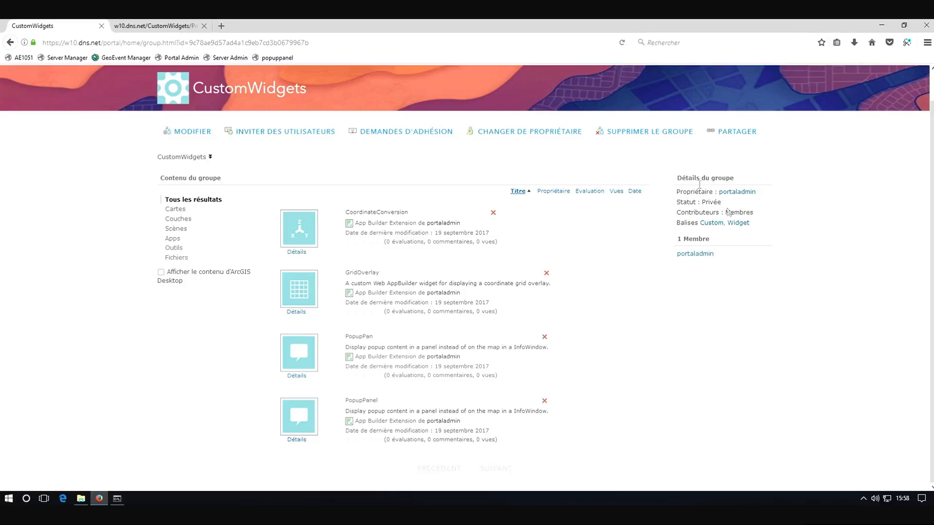
scroll(504, 139, up, 2)
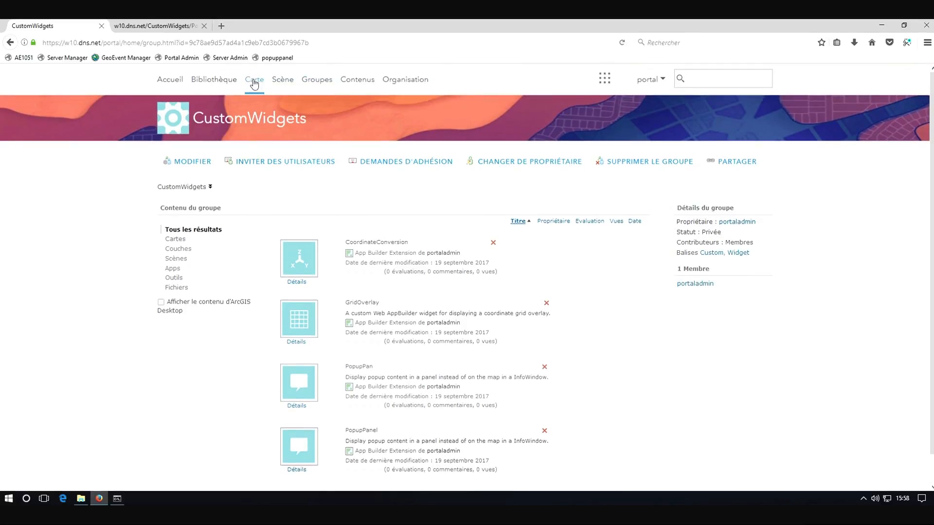
Open the VéloToulouse Carte web map from the jcdecaux content folder in the map viewer
click(353, 85)
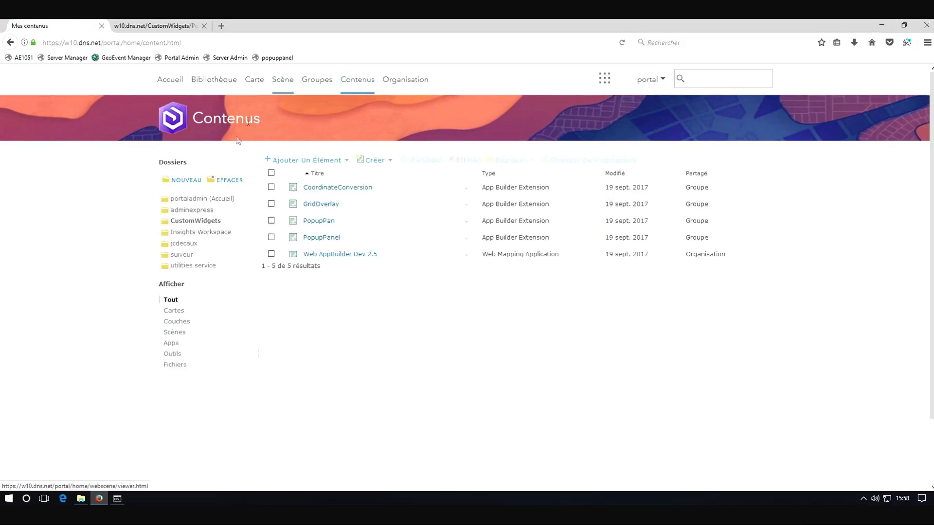
click(193, 246)
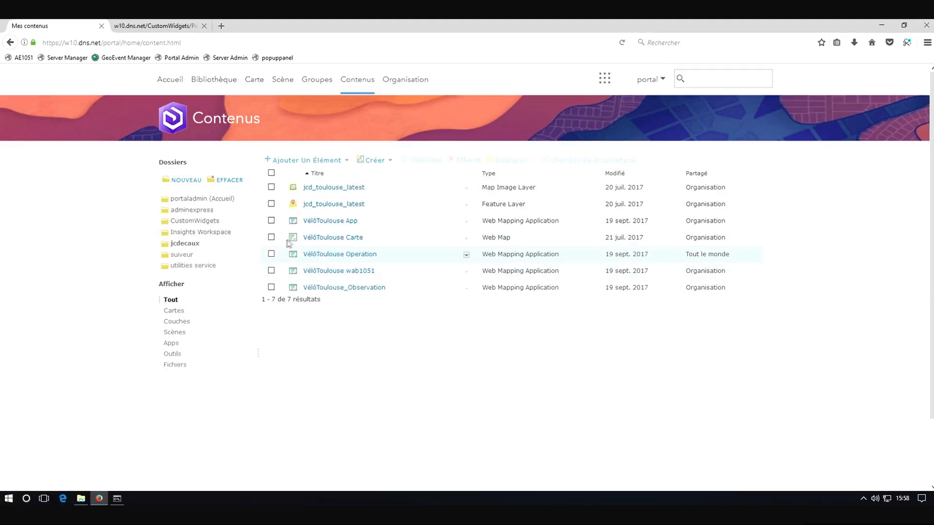
click(467, 238)
click(502, 258)
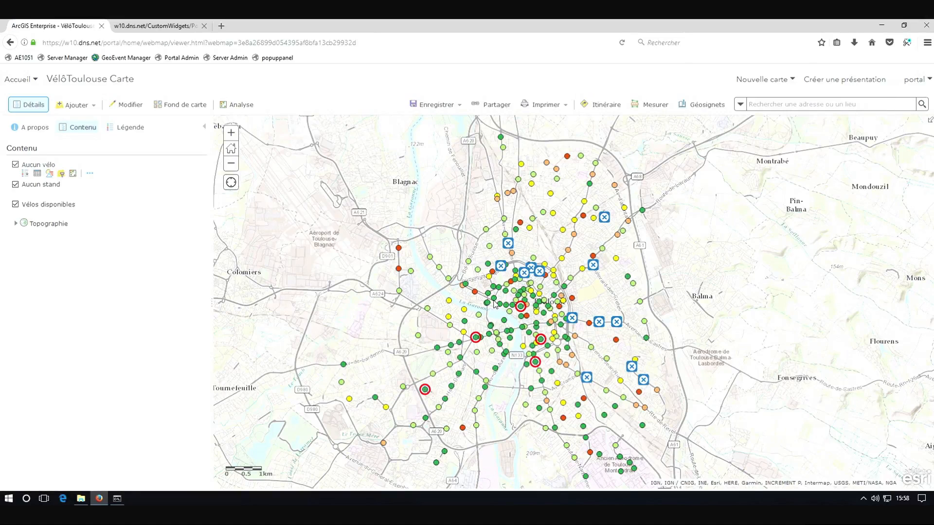
Inspect a bike station's popup, close it, and display the map legend
click(494, 300)
scroll(633, 354, down, 1)
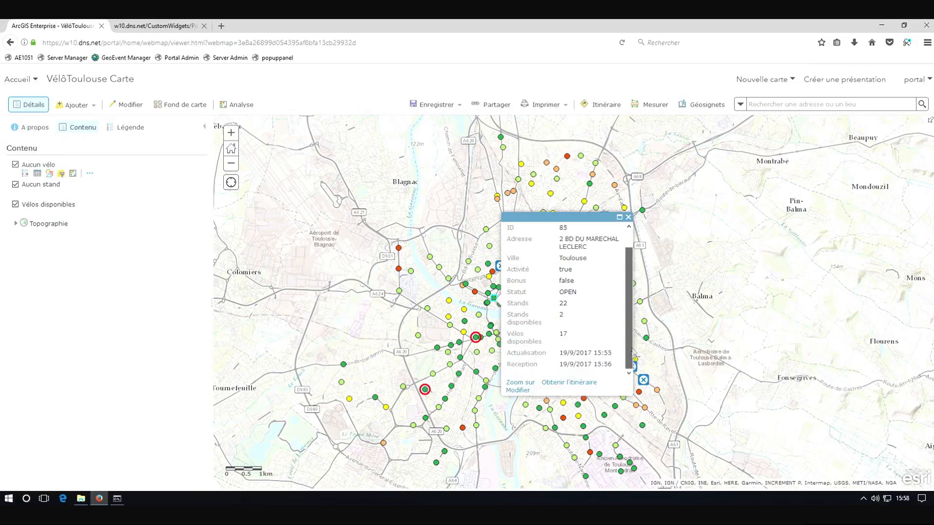
scroll(628, 338, up, 2)
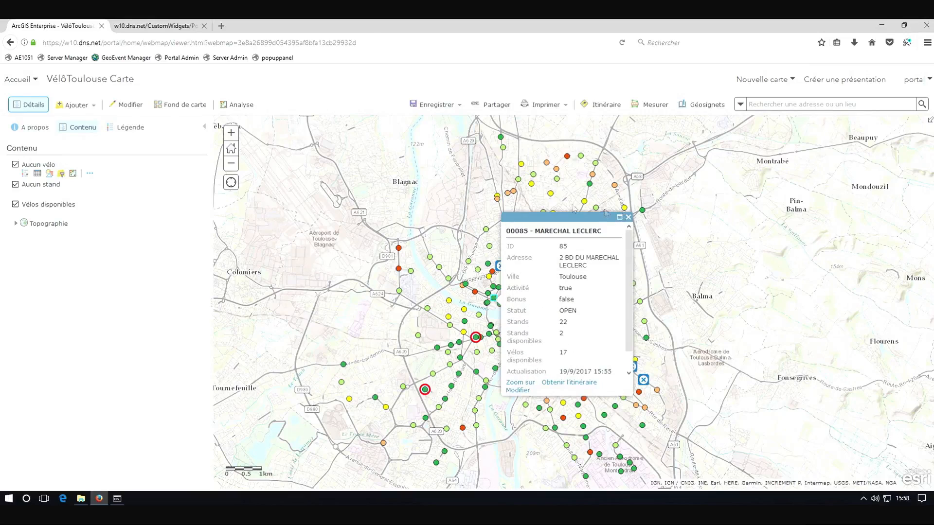
click(627, 216)
click(125, 129)
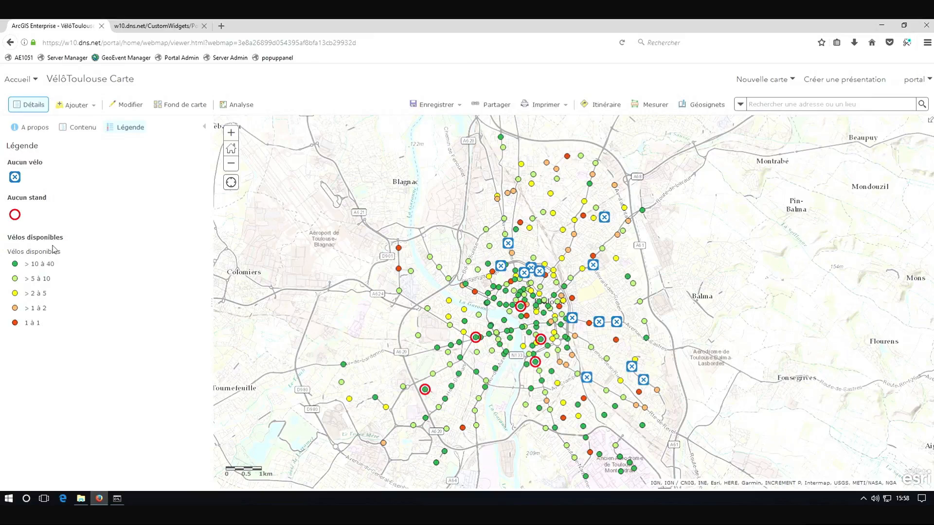
Create a Web AppBuilder web application from the map, titled VéloToulouse Appsig2017
click(494, 105)
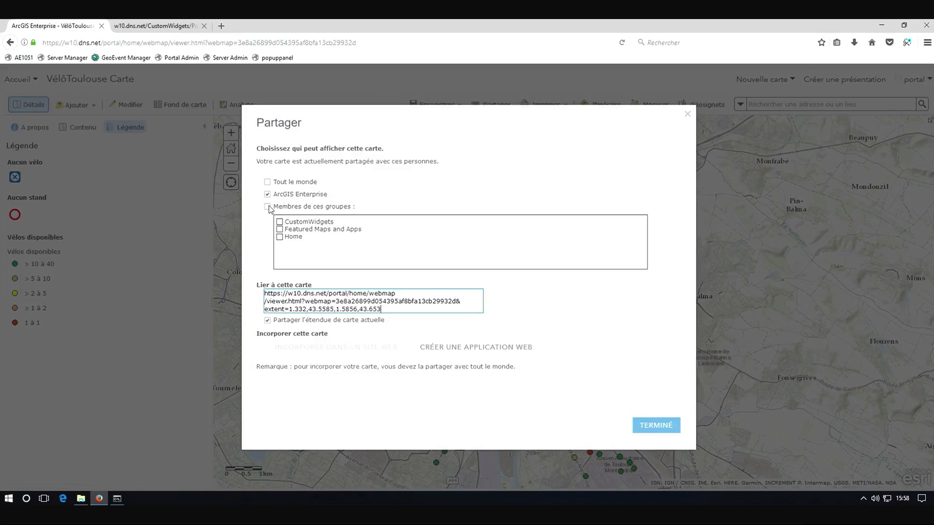
click(486, 354)
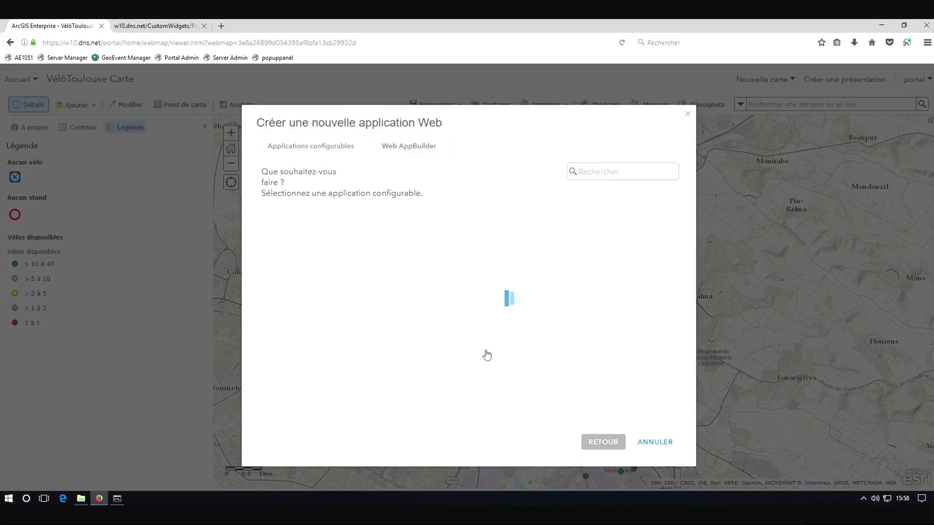
click(417, 147)
double_click(408, 191)
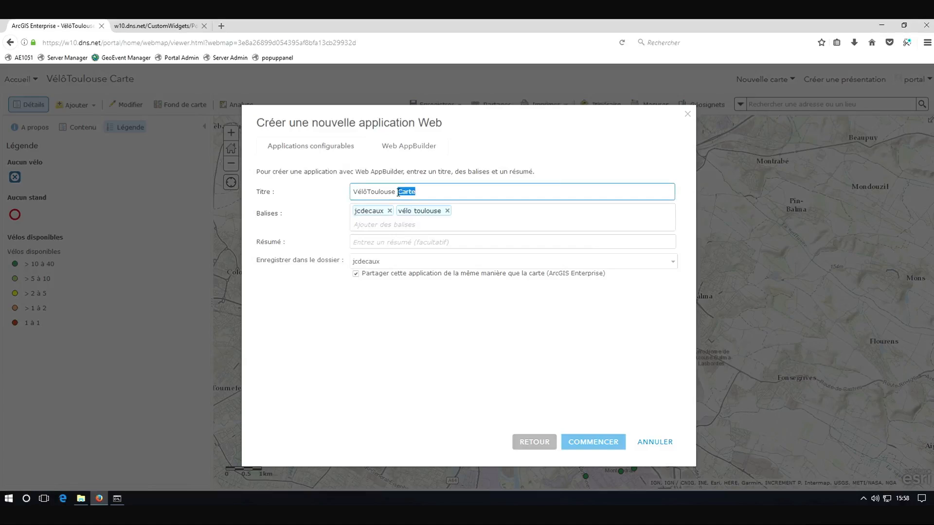
text(Appsig2017)
click(607, 447)
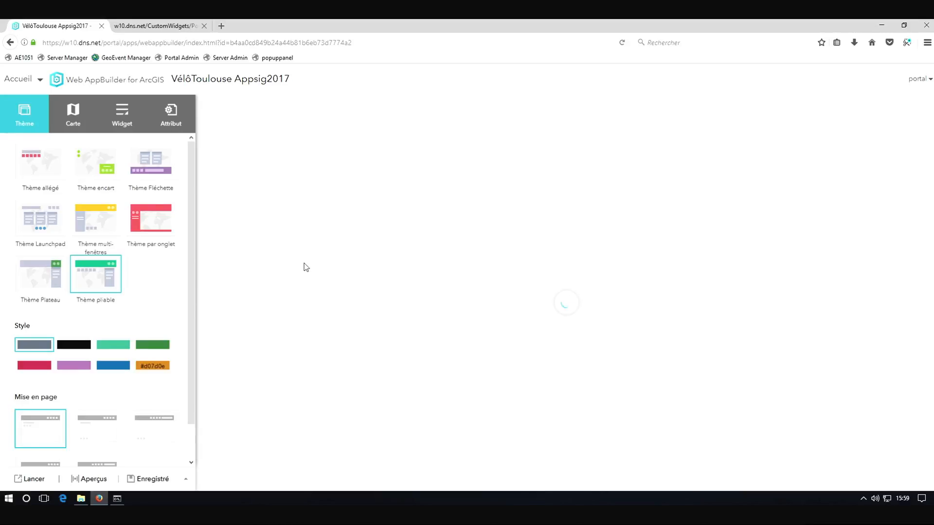
Set the app's style colour to a custom dark red shade
click(159, 371)
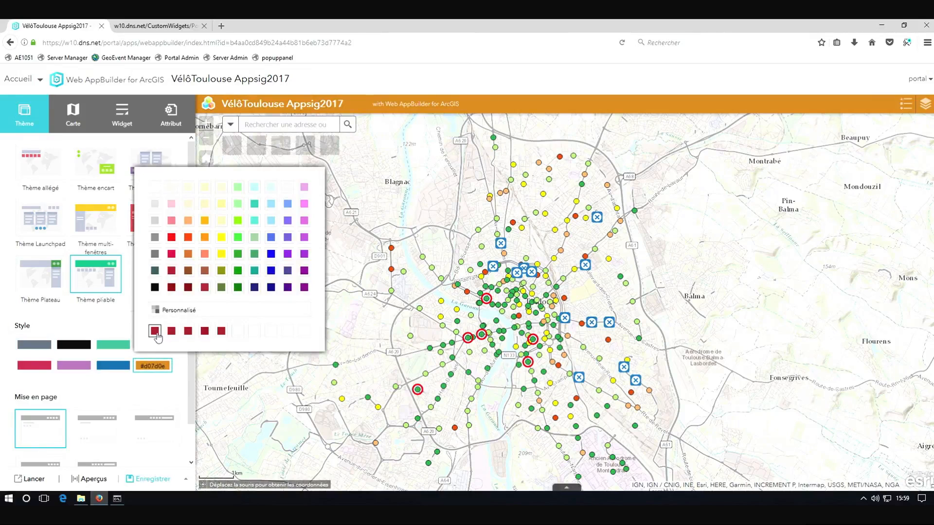
click(152, 327)
Change the application title to VéloToulouse Suivi
click(171, 114)
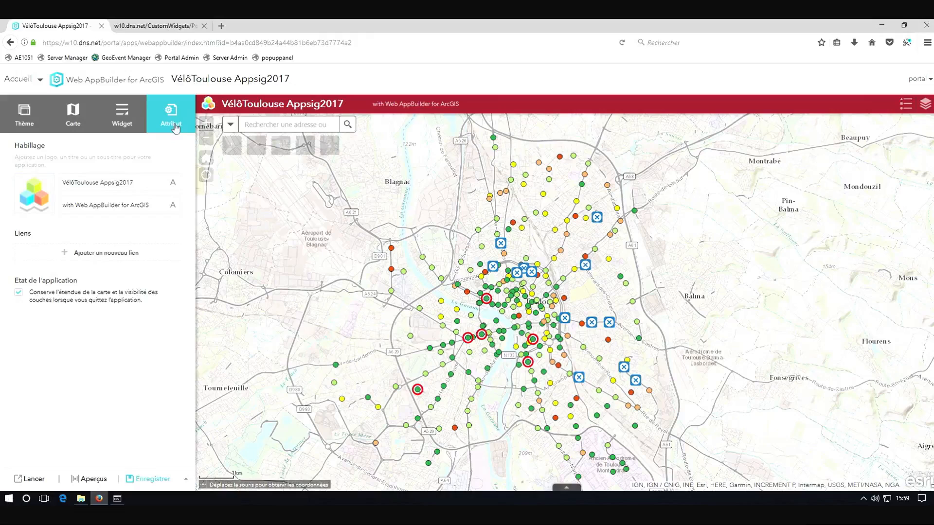
drag(134, 183, 106, 184)
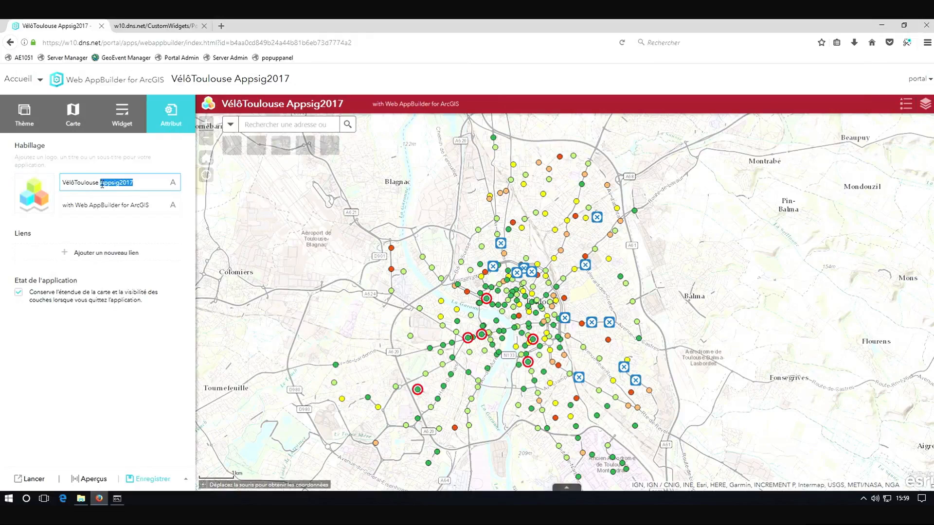
text(Suivi)
Replace the application logo with the VéloToulouse logo image
click(34, 194)
click(286, 271)
click(557, 302)
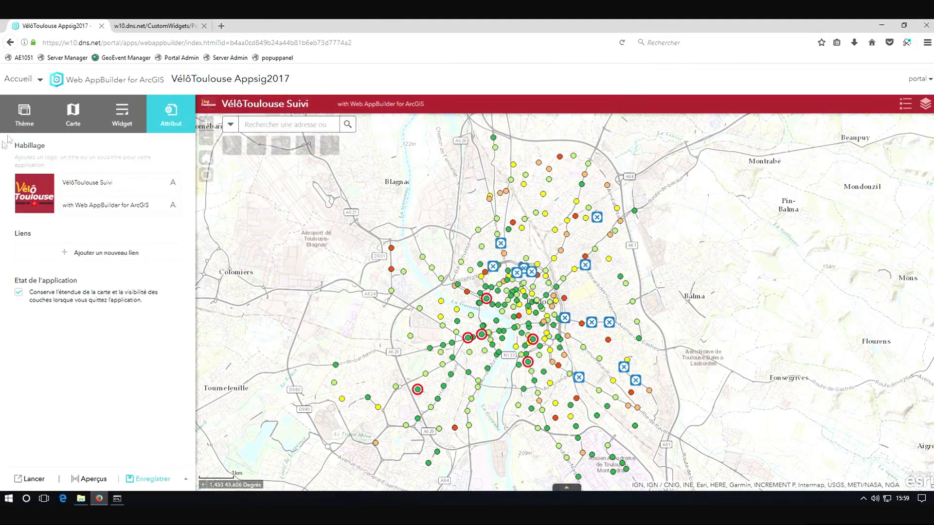
Add the PopupPan custom widget to the header controller's widgets
click(25, 121)
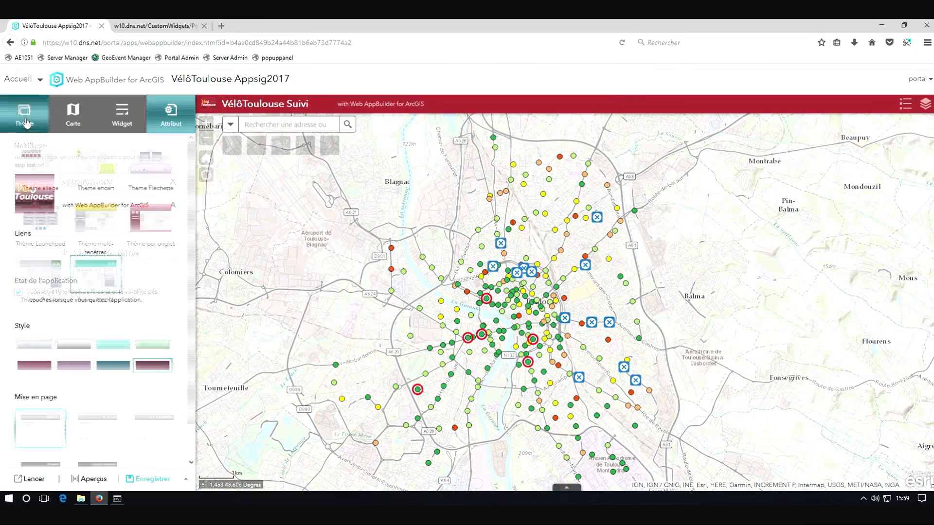
click(116, 124)
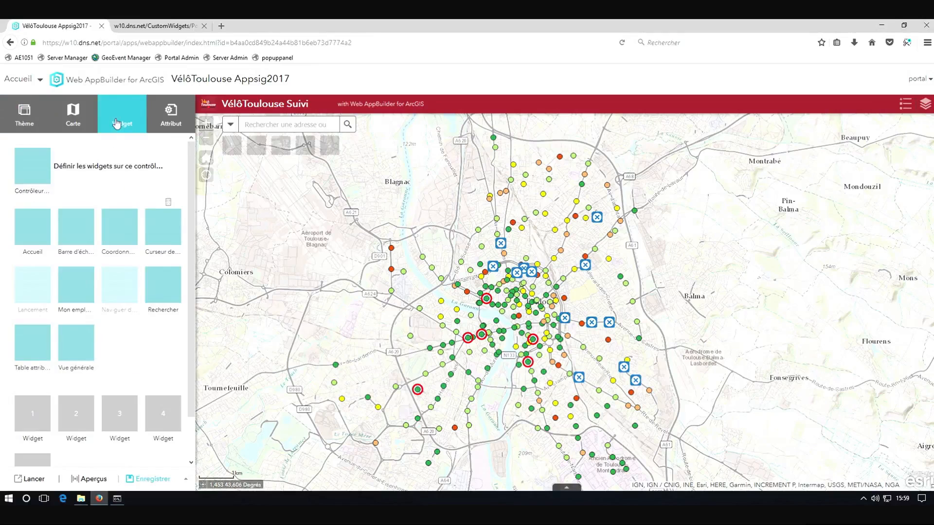
click(80, 170)
click(34, 199)
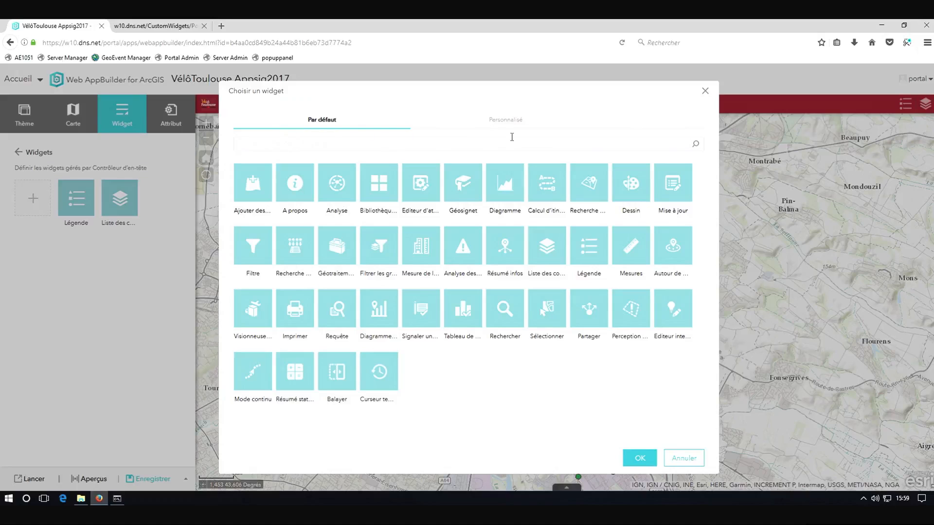
click(515, 121)
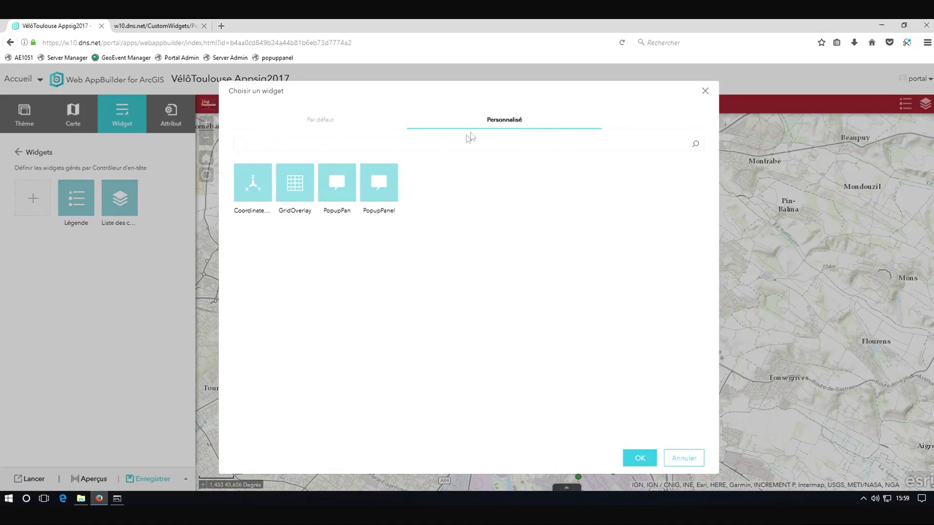
click(343, 190)
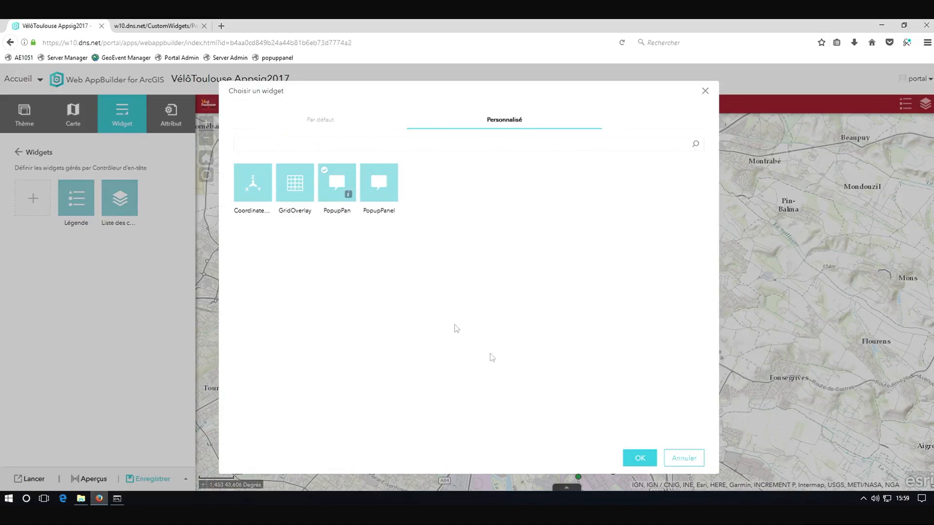
click(641, 461)
Rename the PopupPan widget to Informations and confirm its settings
double_click(340, 118)
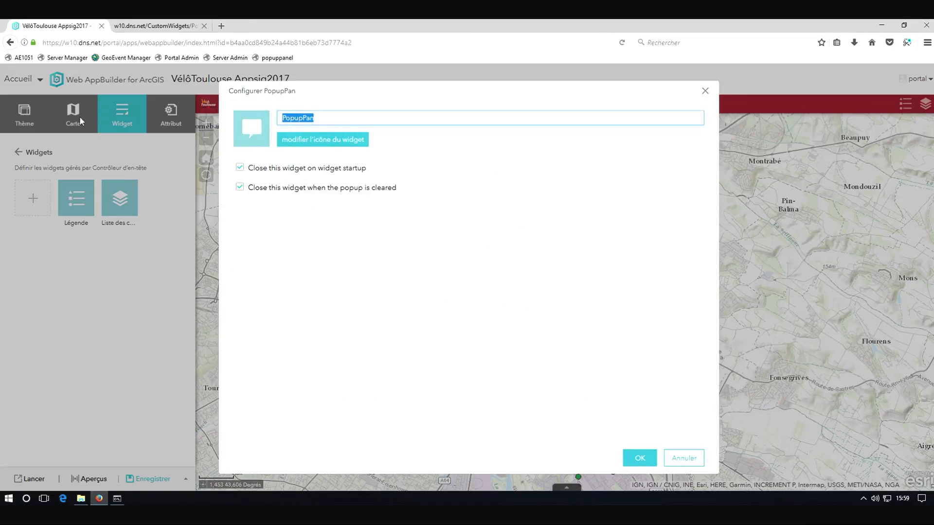
text(Informations)
click(632, 462)
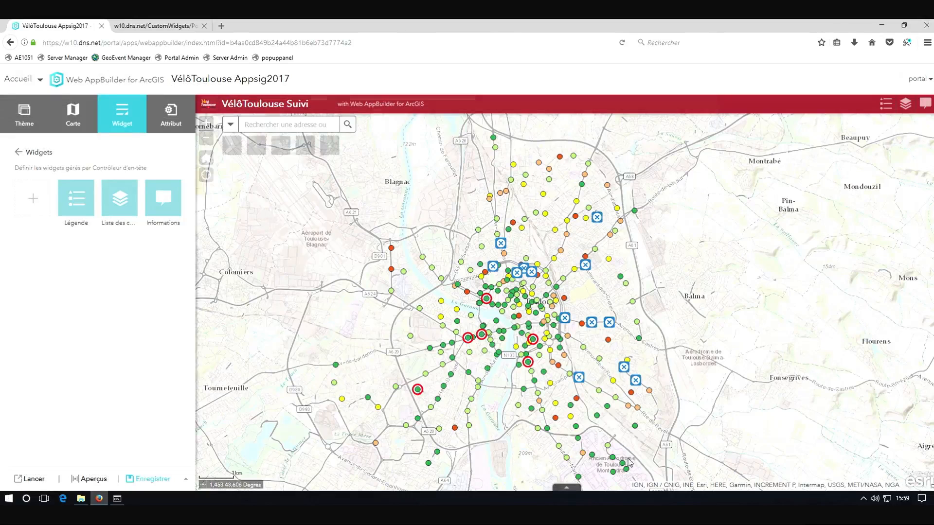
Open the Informations widget and select several bike stations to inspect their details in it
click(621, 276)
click(755, 196)
click(925, 103)
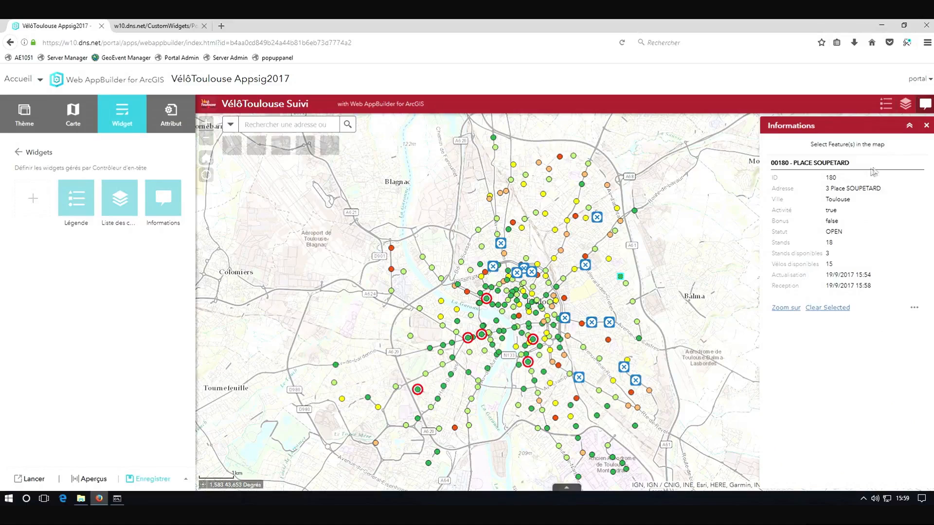
click(609, 260)
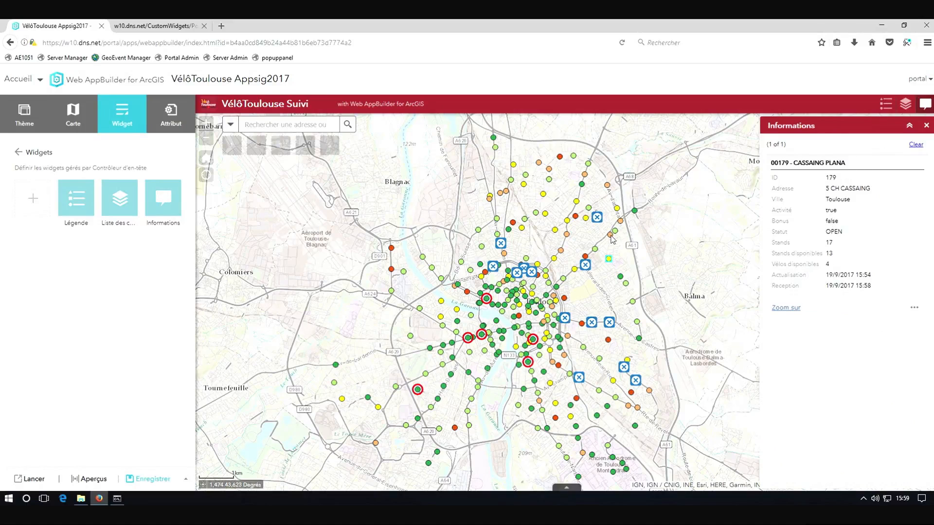
click(610, 236)
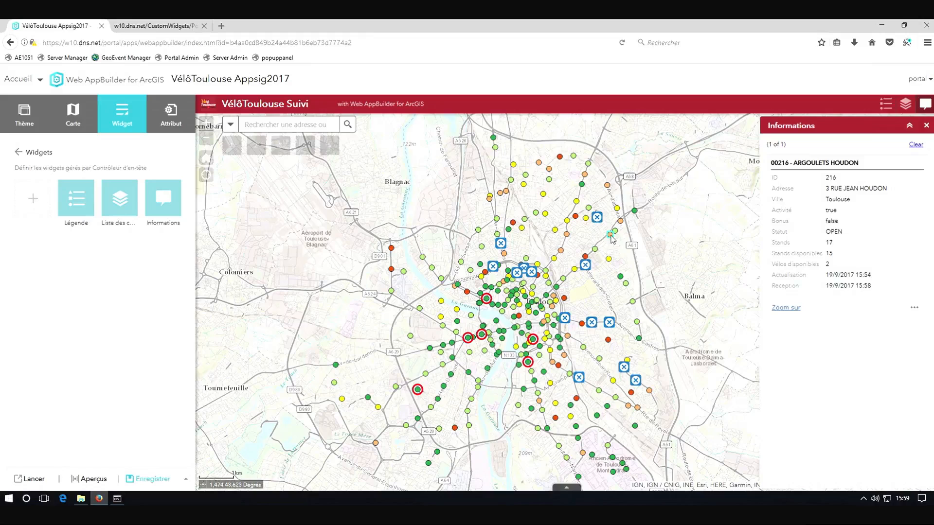
Save the application and return to the portal's content list
click(141, 480)
click(25, 79)
click(36, 194)
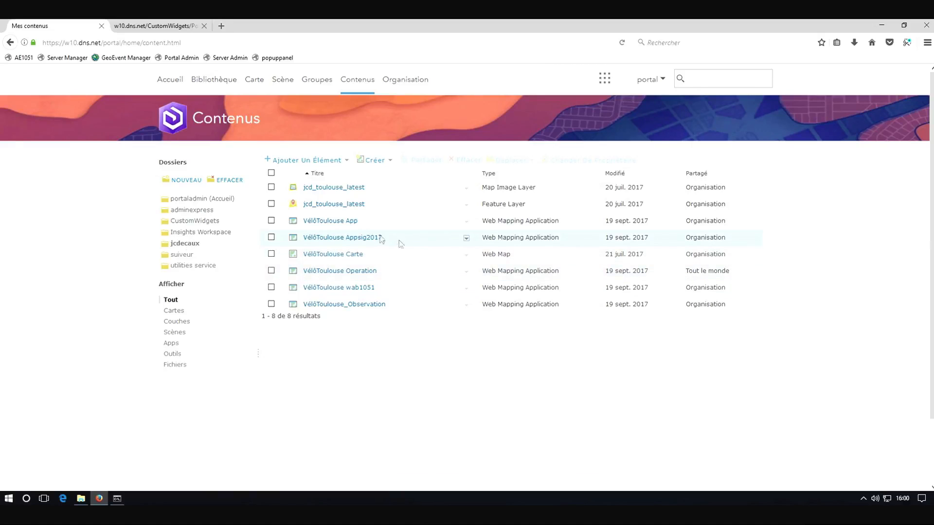
Open the VéloToulouse App from the portal home and view a bike station's popup, then close it
click(170, 82)
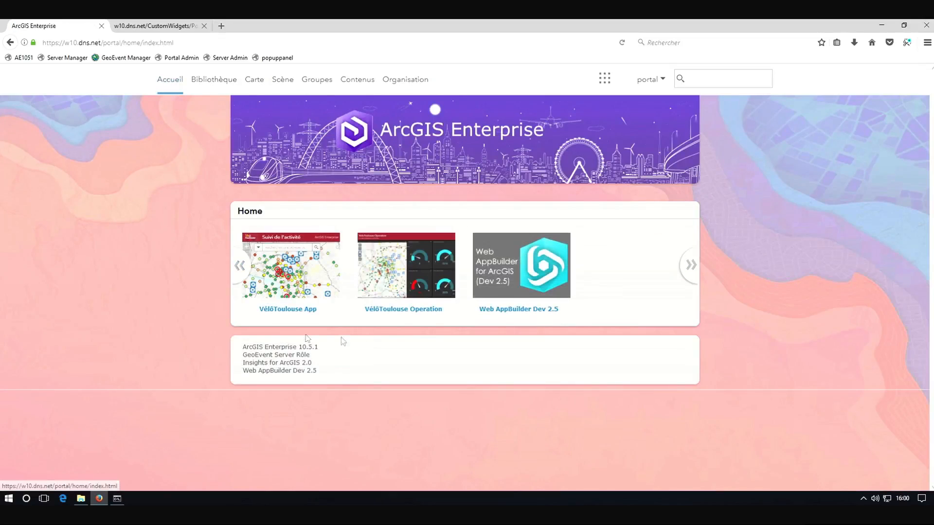
click(294, 272)
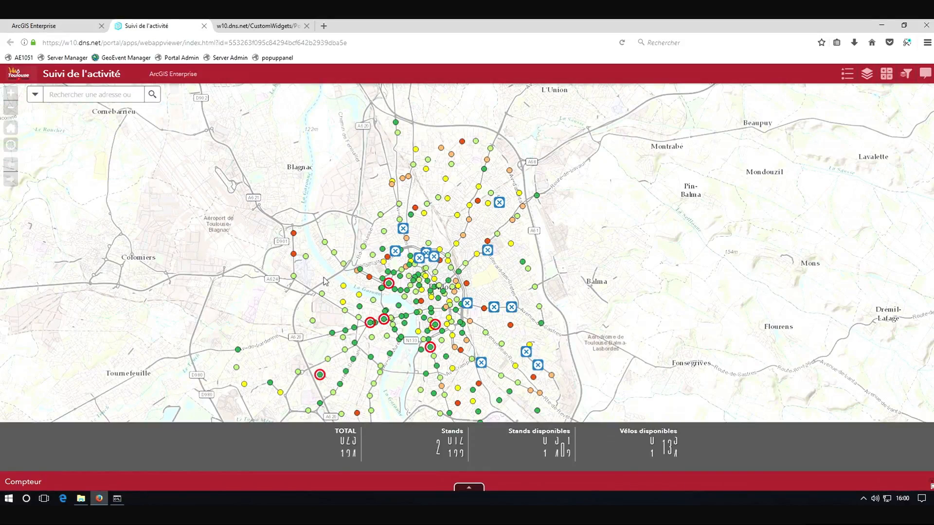
click(528, 271)
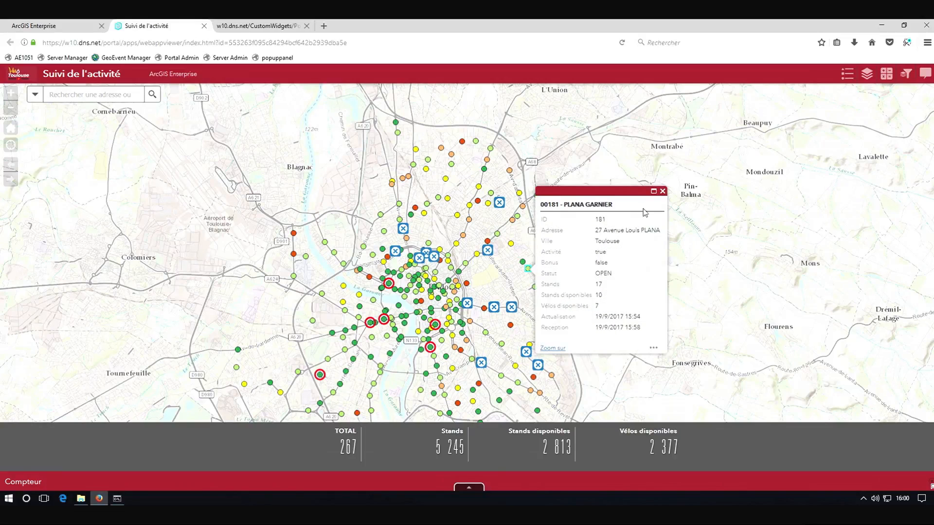
click(662, 191)
Open the PopupPanel widget and select several stations to inspect their details in the panel
click(925, 76)
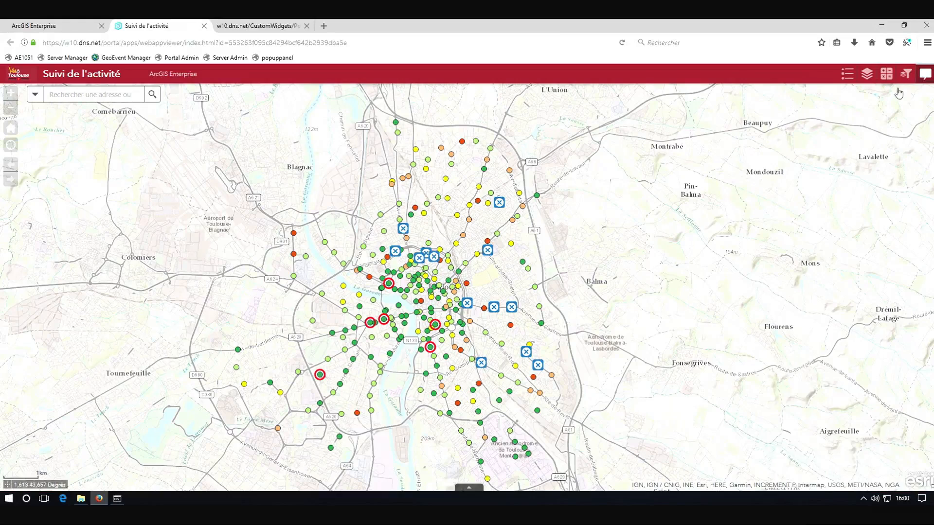
click(497, 234)
click(513, 221)
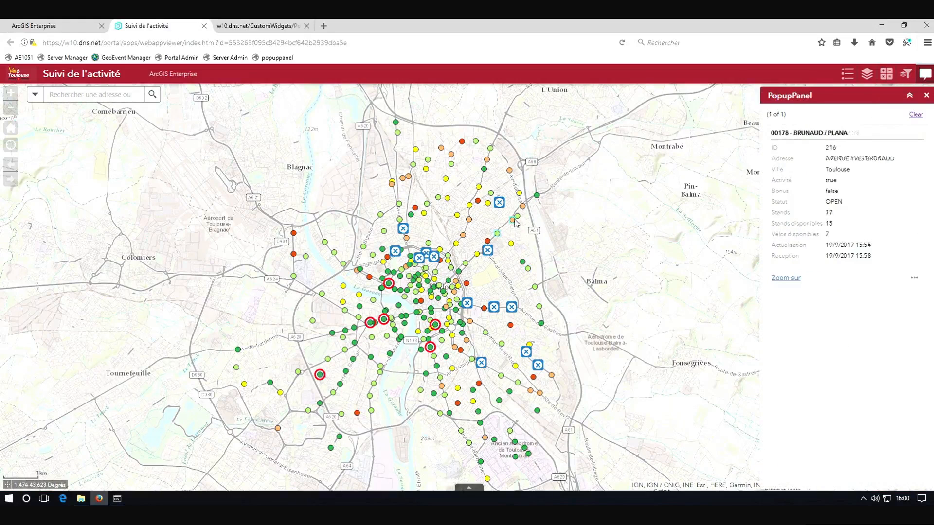
click(886, 74)
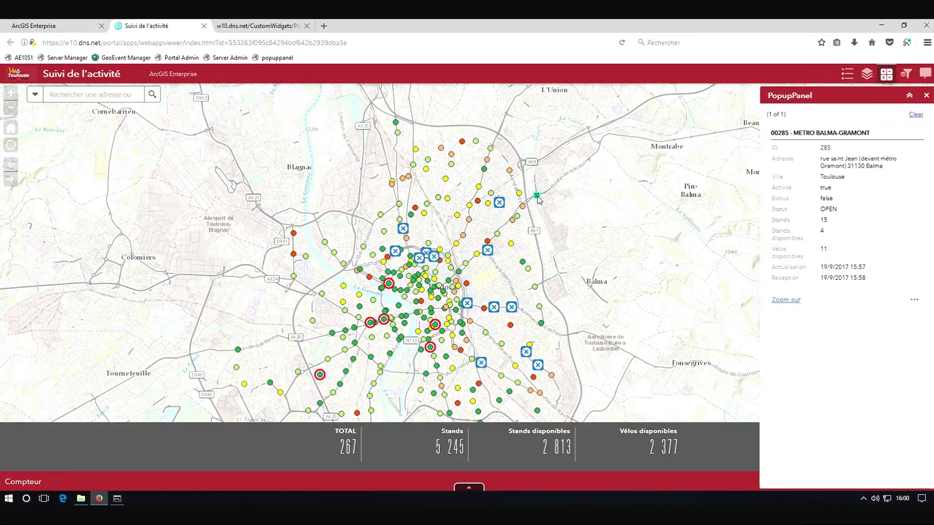
click(491, 194)
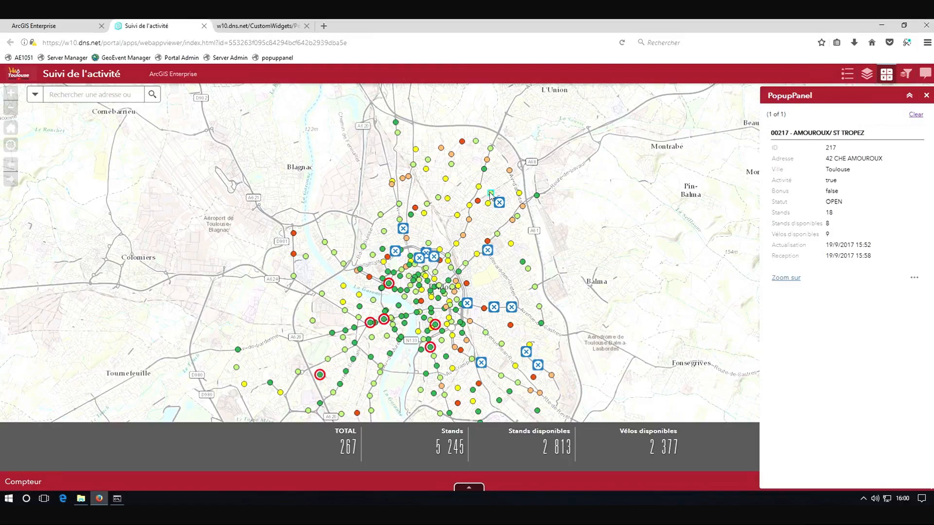
Close the app tab, sign out of the portal and sign back in as a different user
click(204, 26)
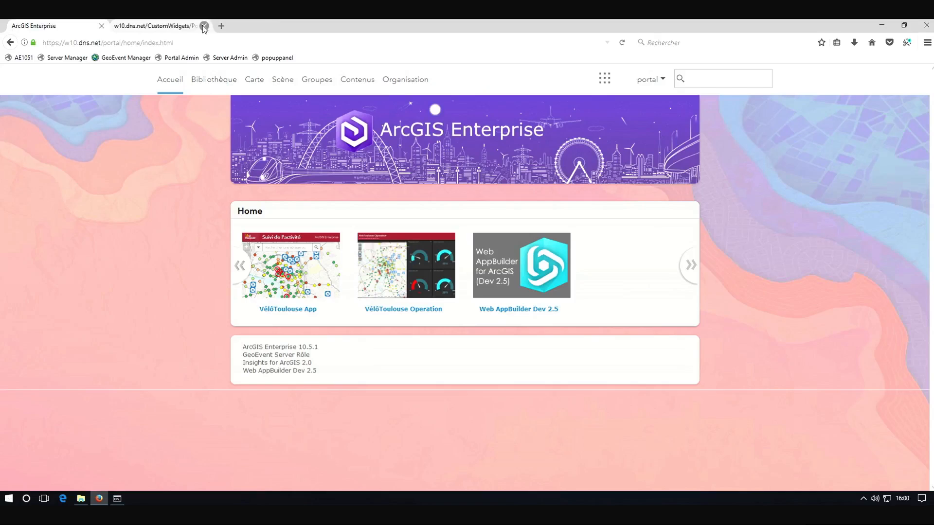
click(654, 87)
click(613, 172)
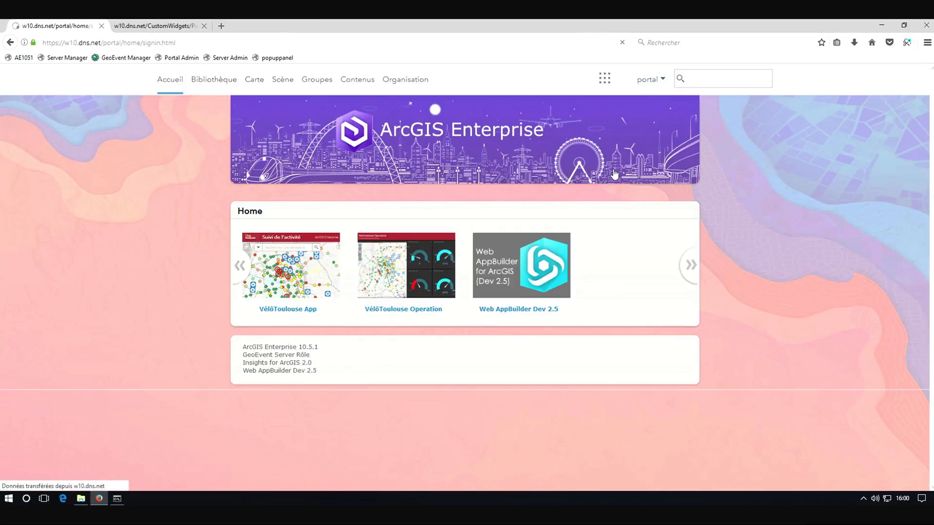
click(408, 239)
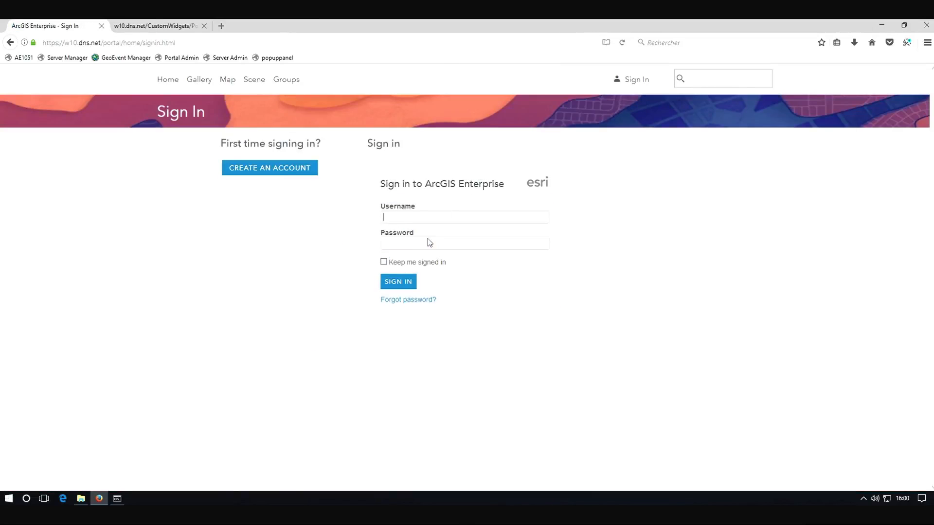
click(403, 283)
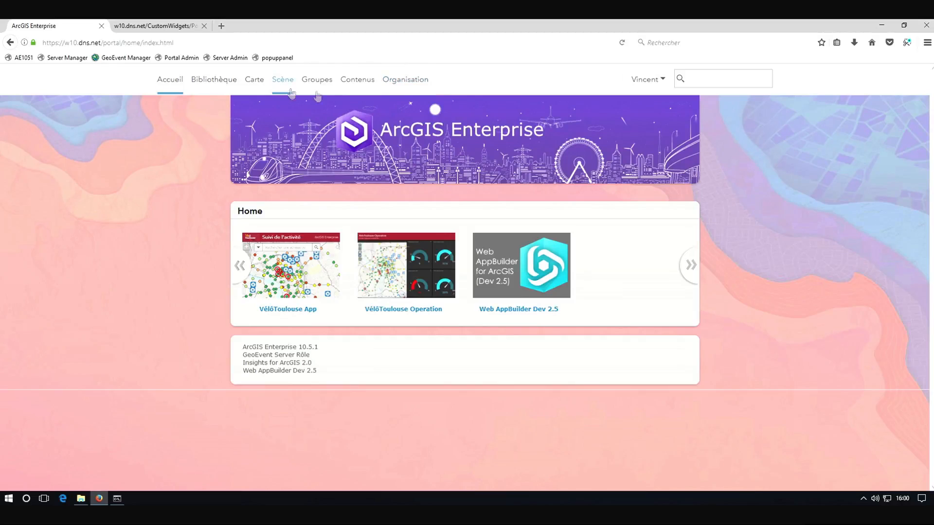
As the new user, review the groups page and the VéloToulouse App's station popups, then close the app tab
click(320, 82)
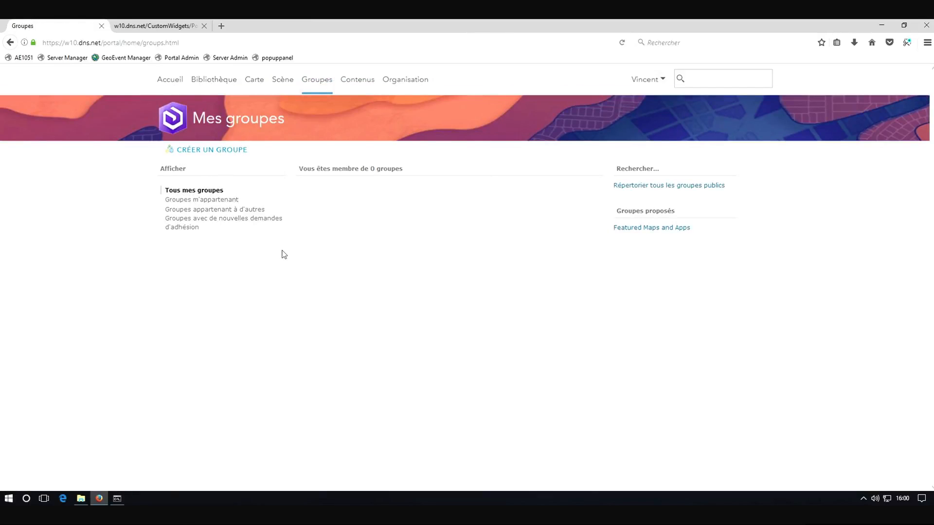
click(168, 80)
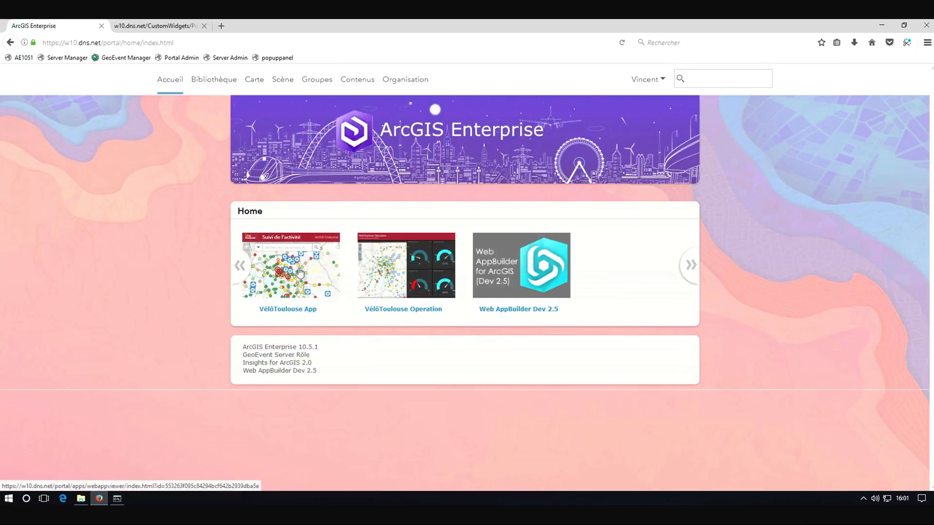
click(300, 272)
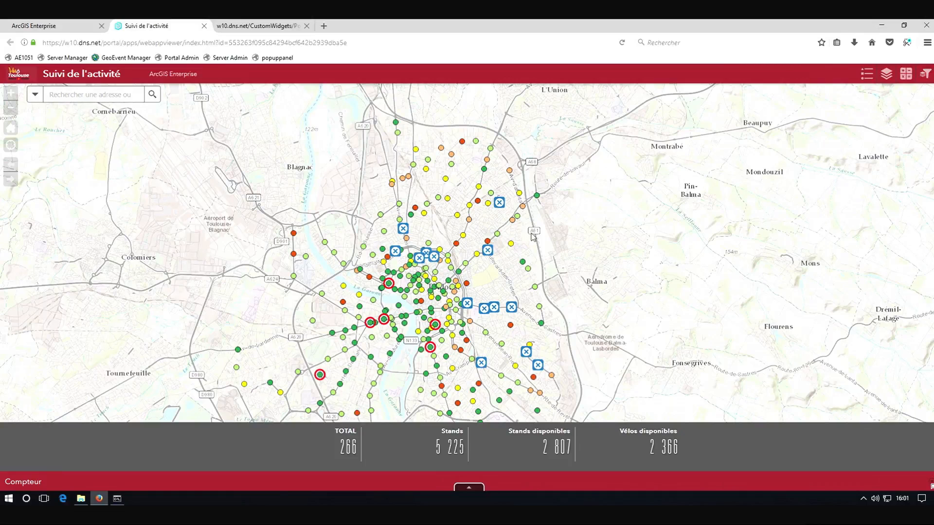
click(511, 244)
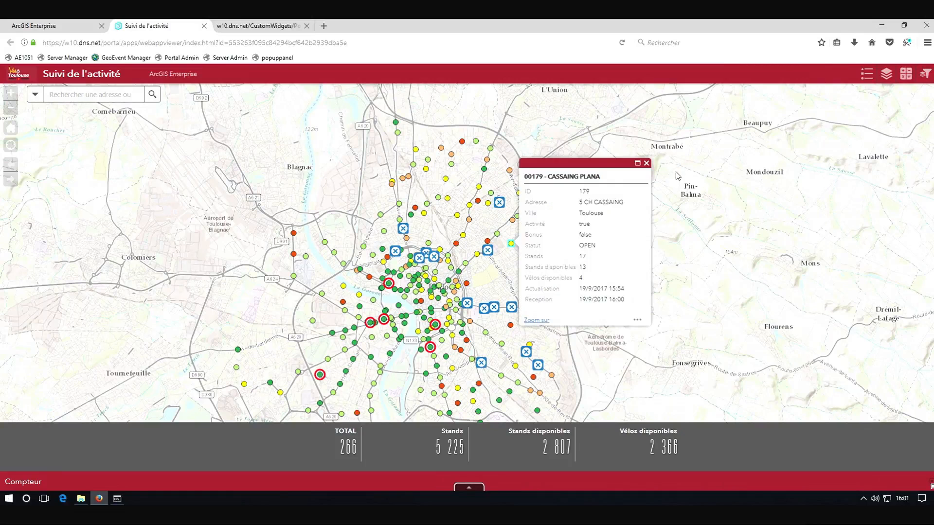
click(499, 203)
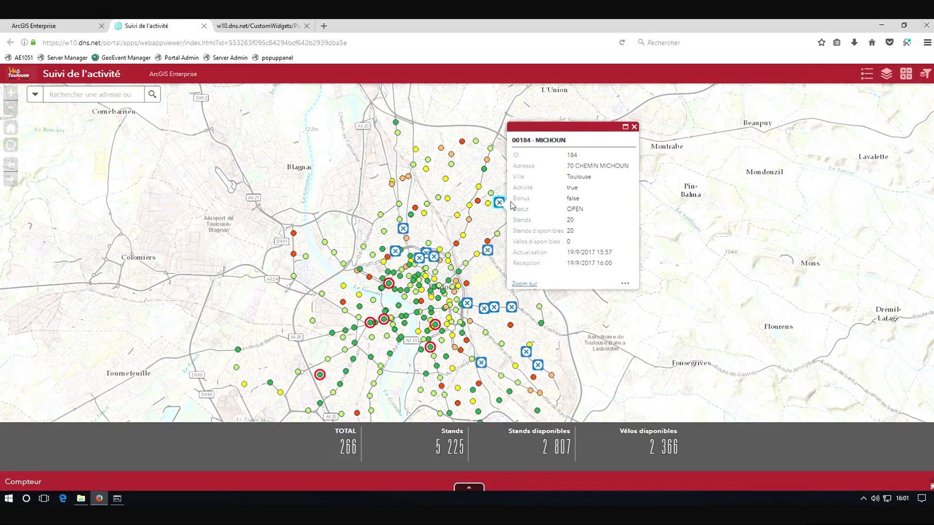
click(634, 127)
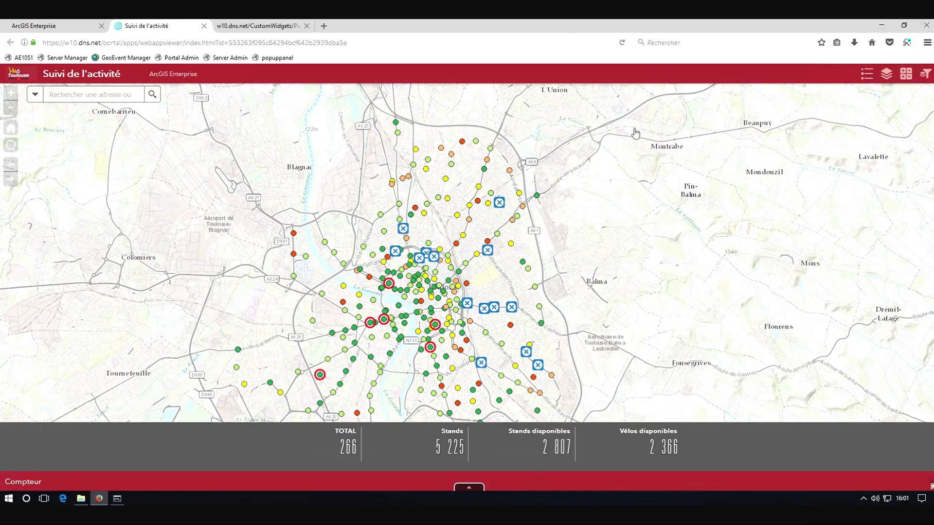
click(204, 26)
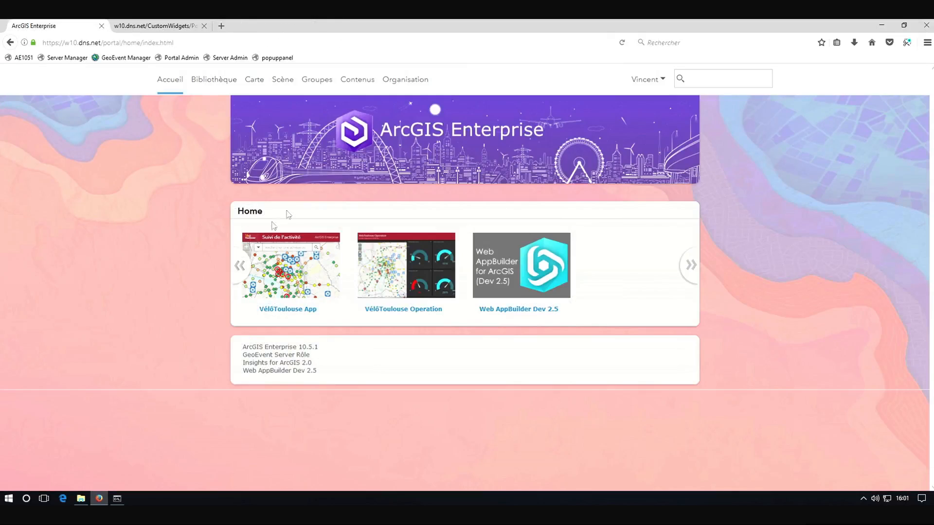
Open the Interventions App from the content list in Web AppBuilder for editing
click(351, 83)
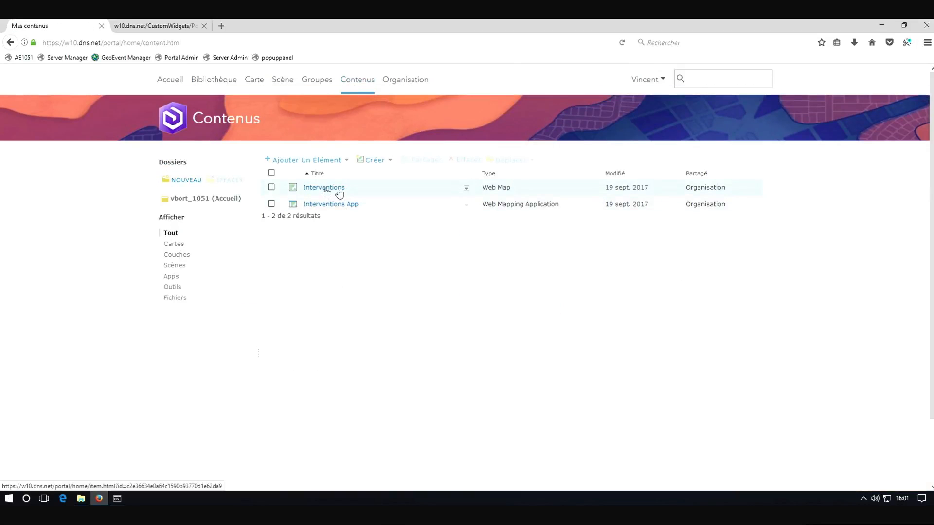
click(466, 204)
click(480, 231)
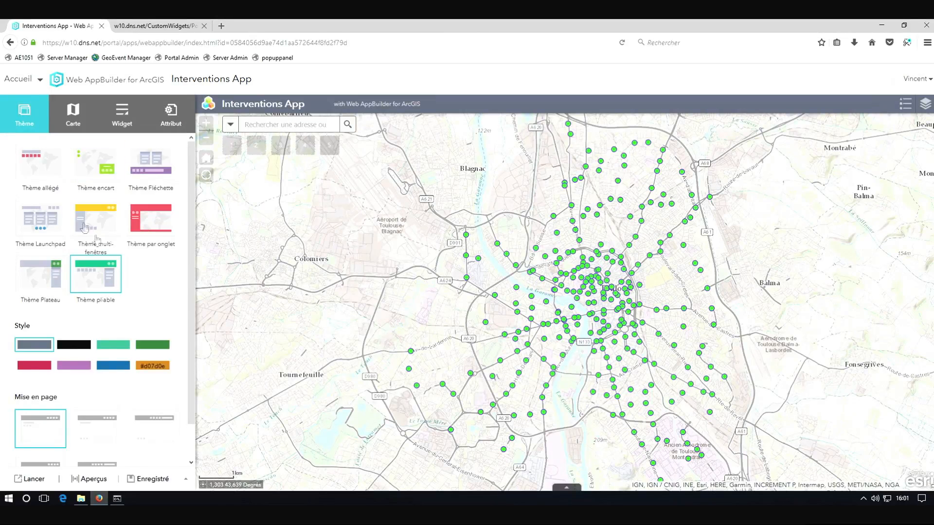
Set the app theme's style colour to a custom dark red
click(152, 366)
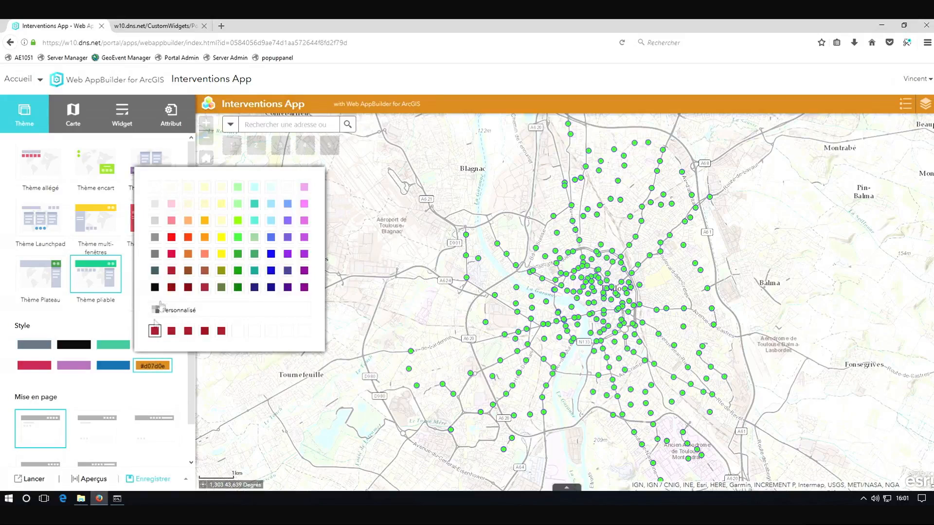
click(155, 331)
Replace the app's logo with the VéloToulouse image in the app attributes
click(171, 114)
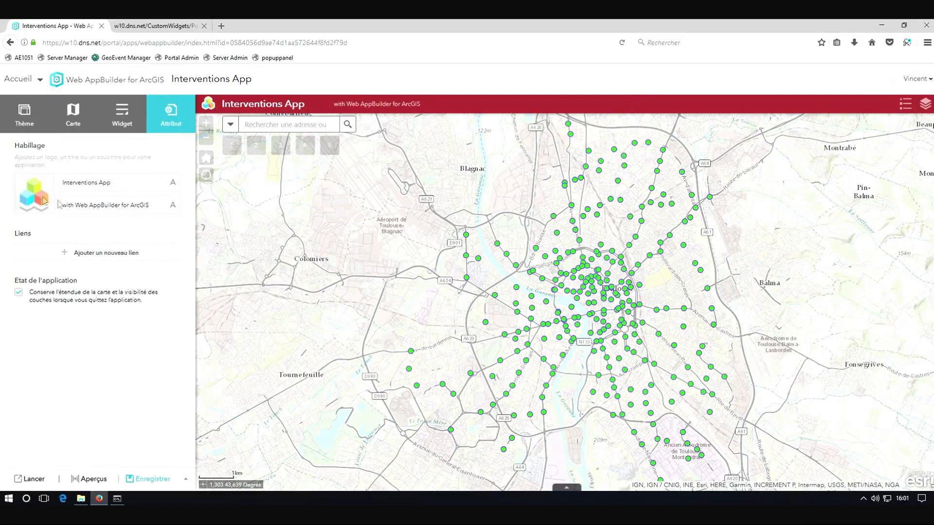
click(44, 200)
click(282, 267)
click(555, 302)
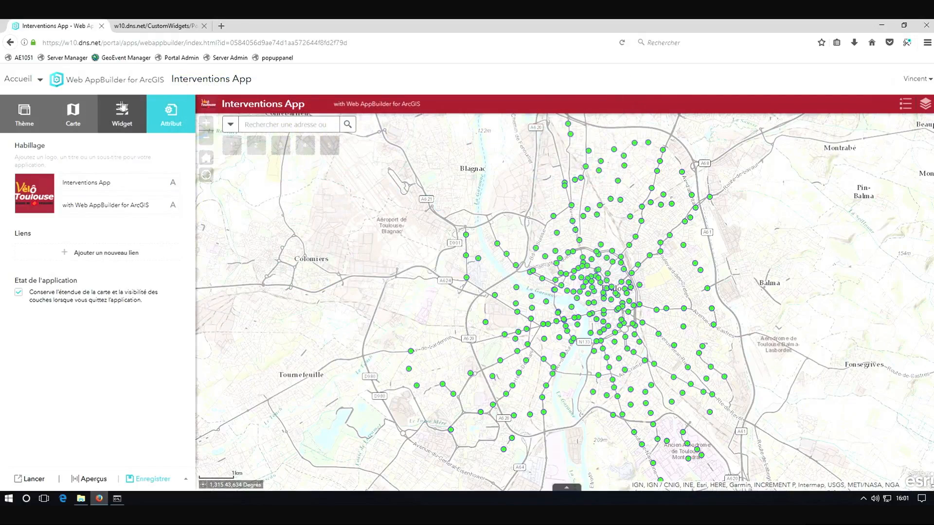
Start adding a widget to the header controller and open the custom widgets category
click(117, 120)
click(99, 166)
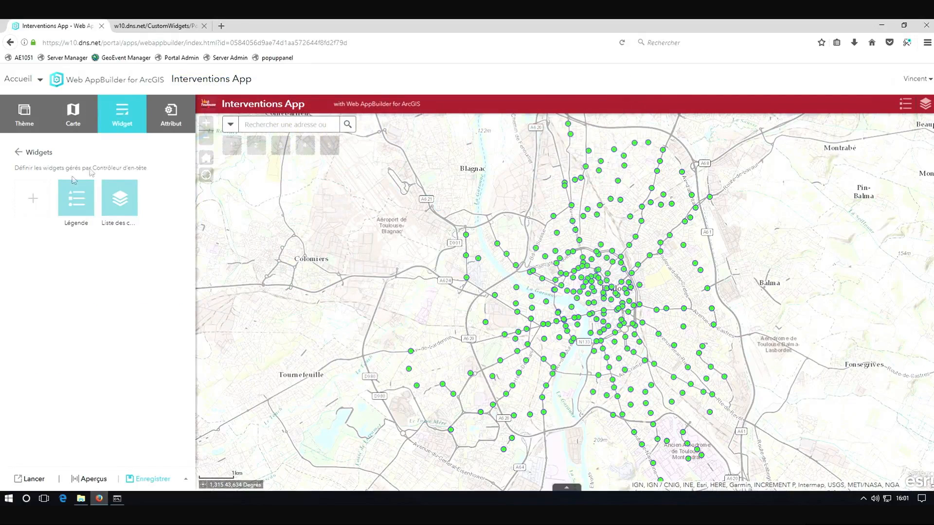
click(41, 197)
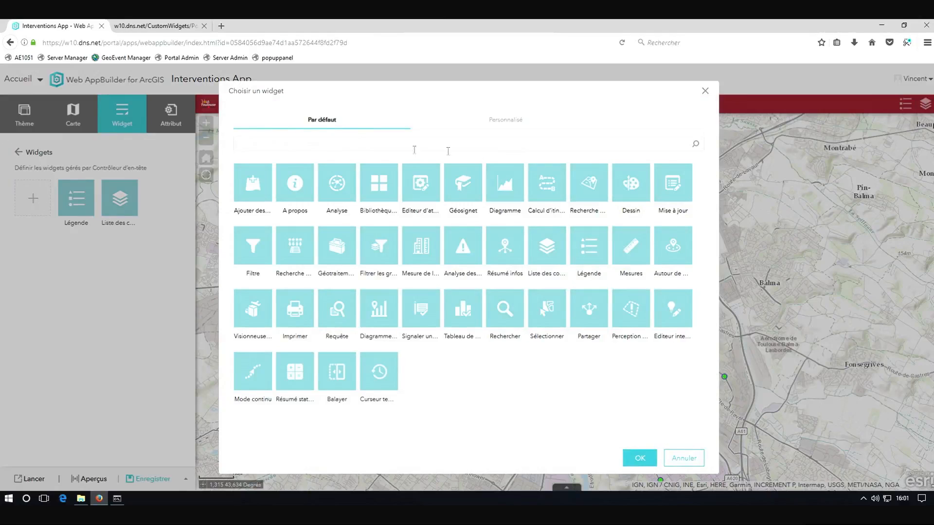
click(515, 122)
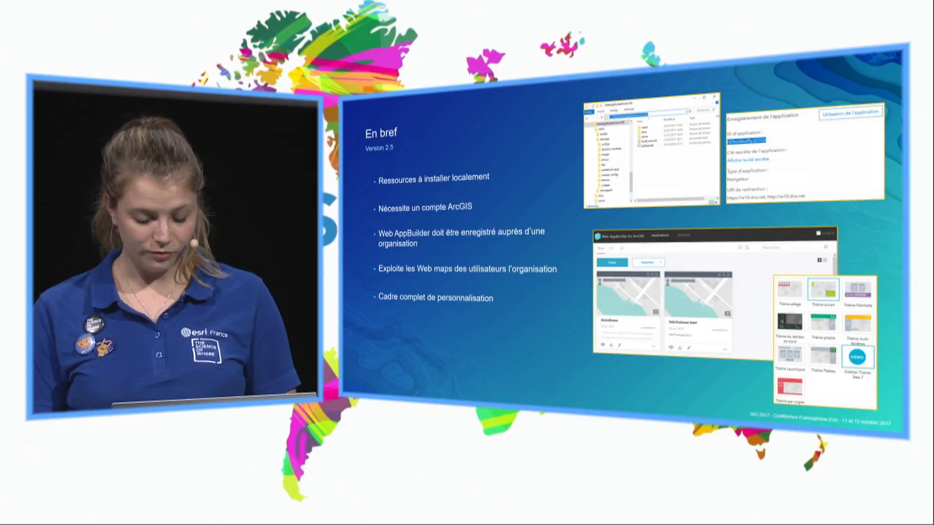
key(Right)
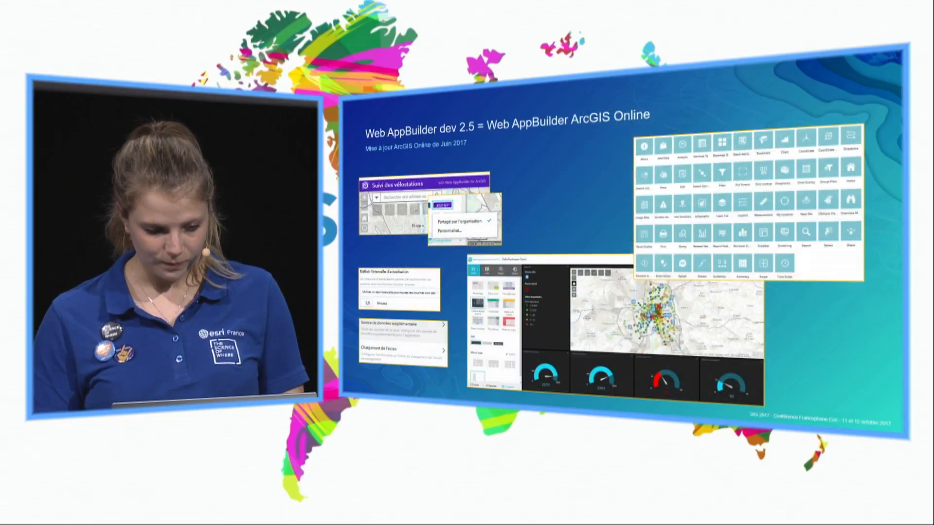
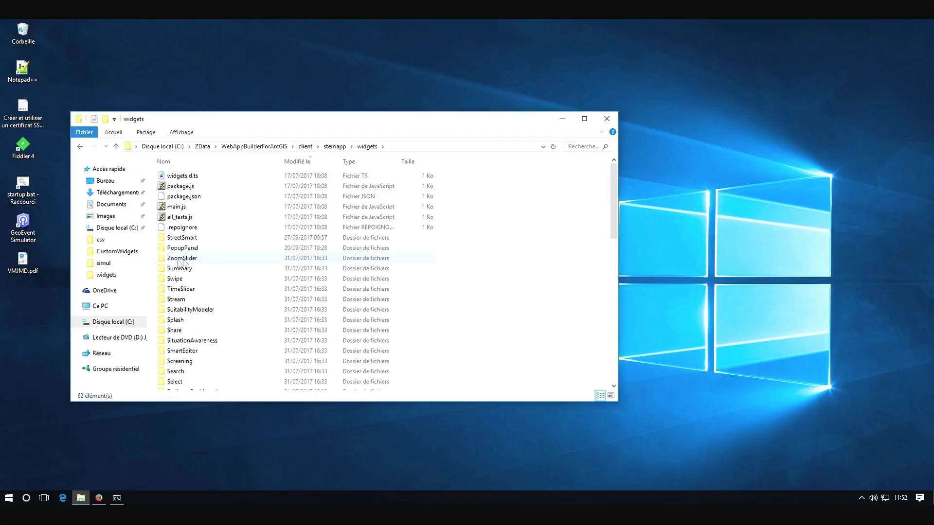
Browse the Web AppBuilder stemapp widgets and themes folders on disk, then minimise the file window
scroll(197, 293, down, 7)
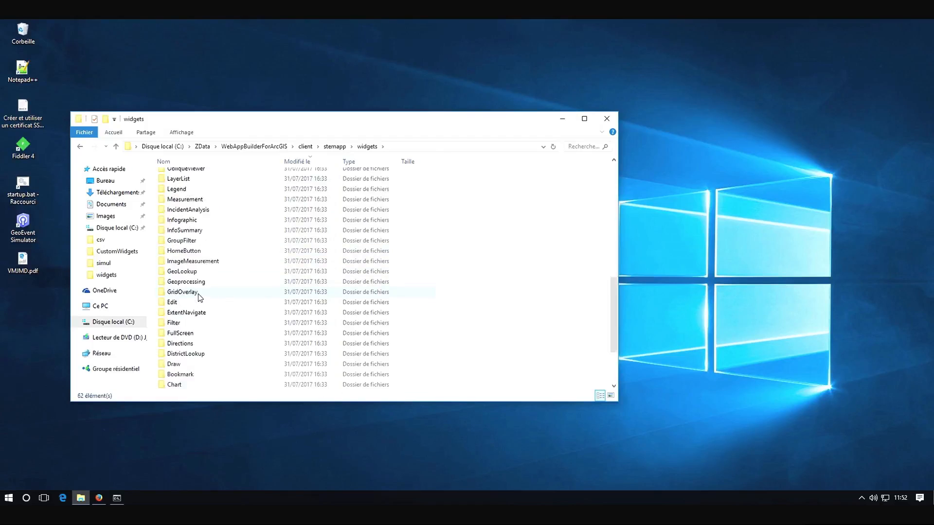
scroll(199, 297, up, 7)
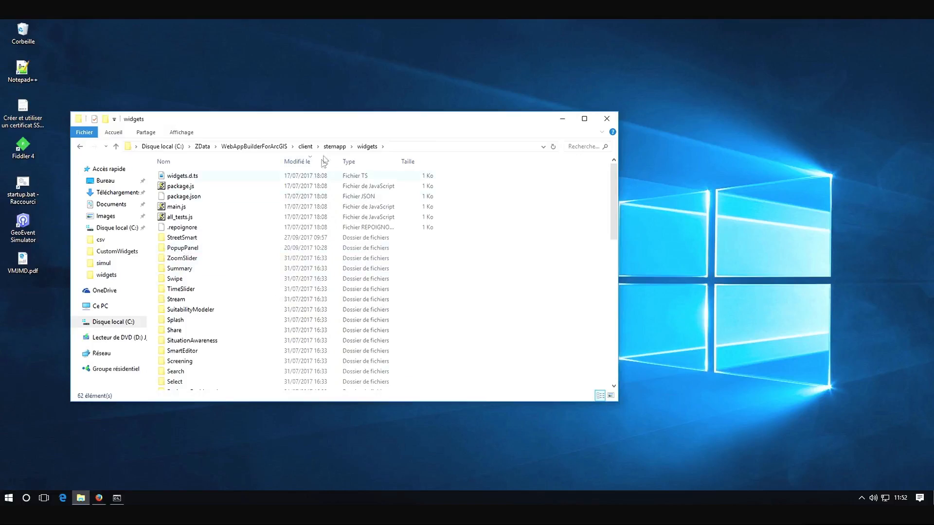
click(335, 147)
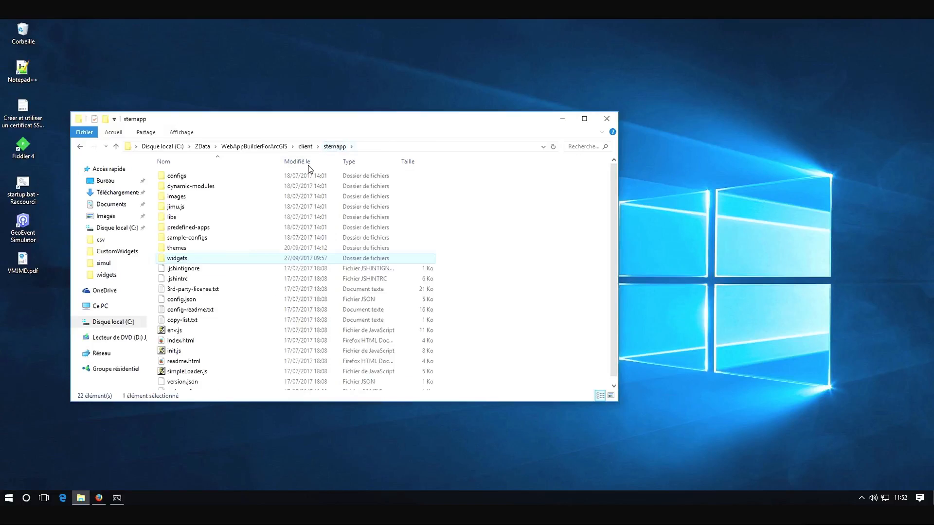
double_click(166, 250)
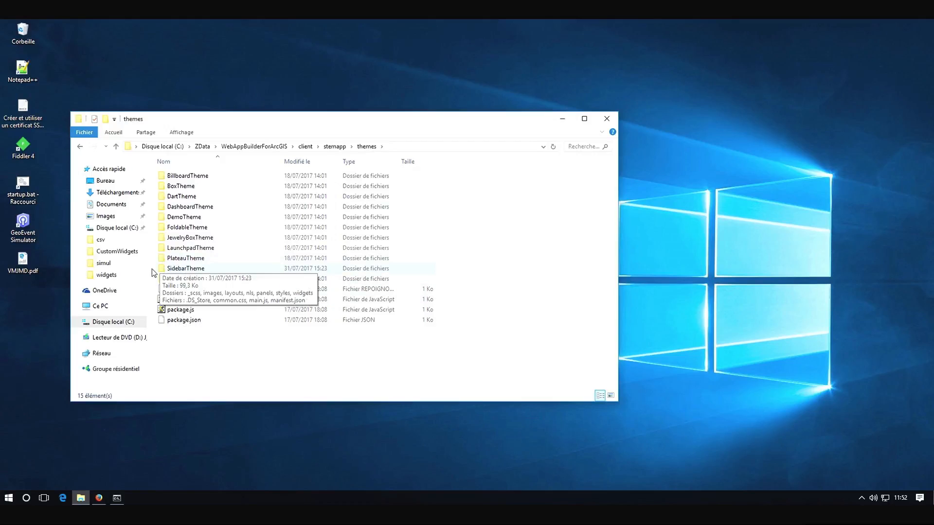
click(562, 118)
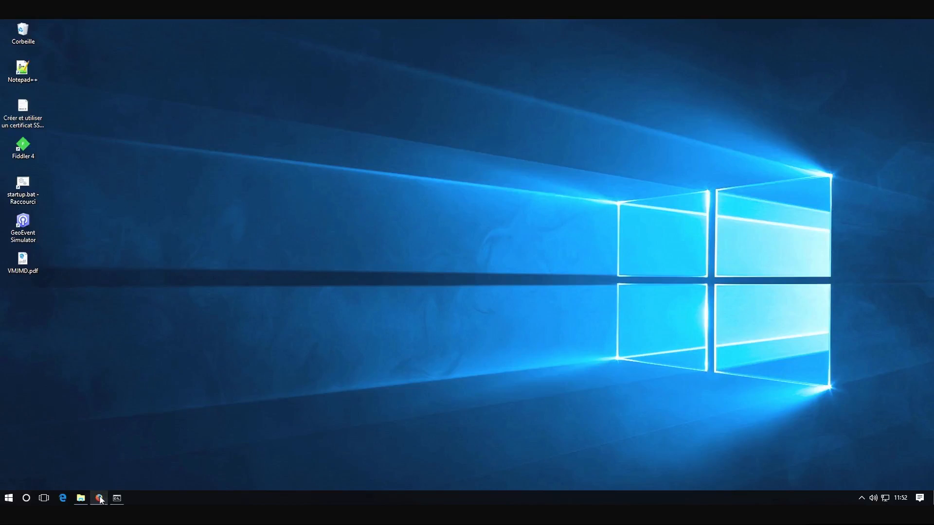
Open the item details of Web AppBuilder Dev 2.5 from the CustomWidgets content folder in the portal
click(100, 498)
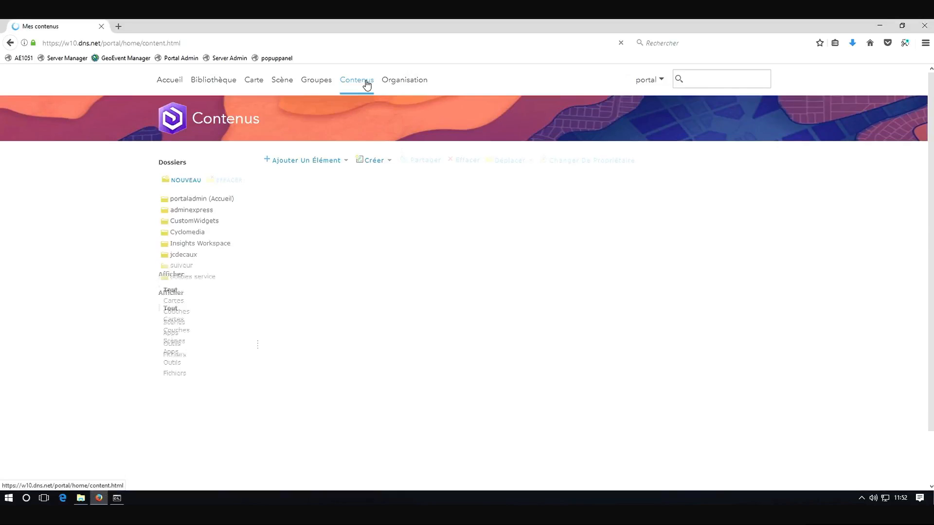
click(195, 221)
click(465, 272)
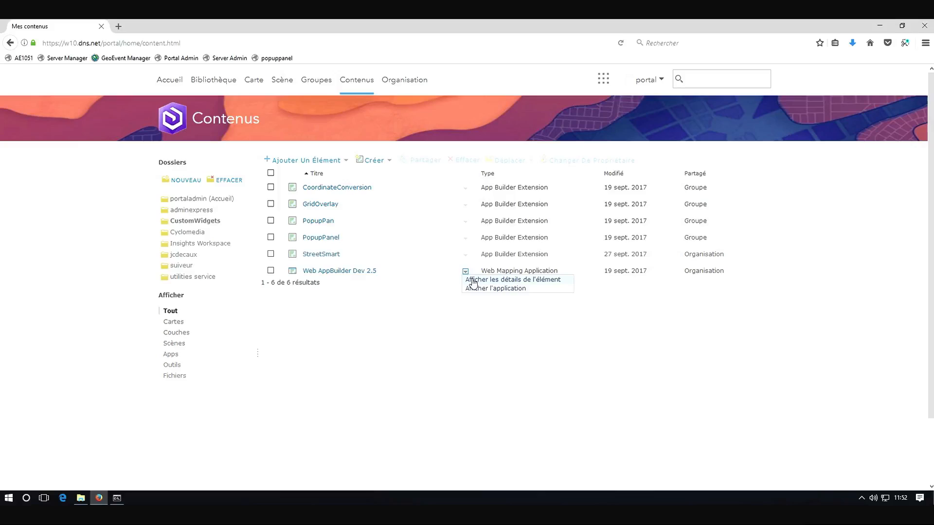
click(473, 281)
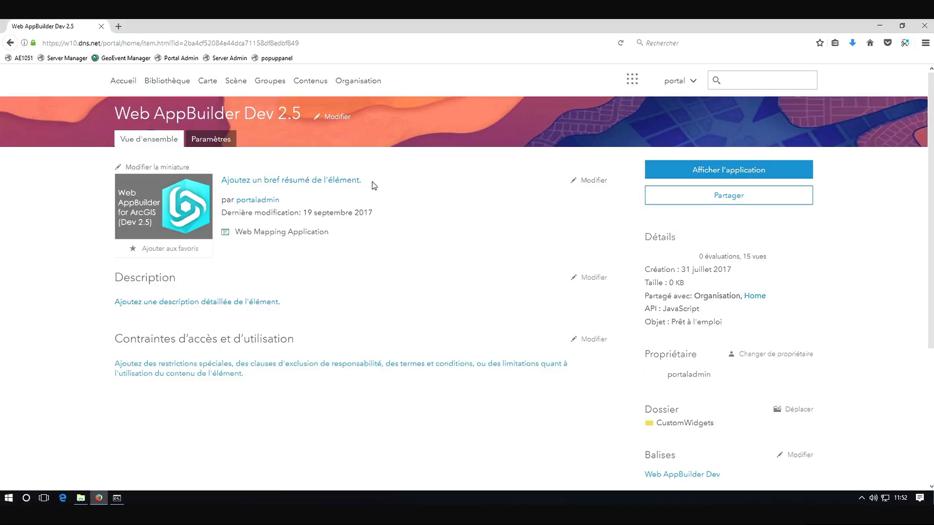
Review the item's settings, app registration information and sharing groups without changing them
click(217, 142)
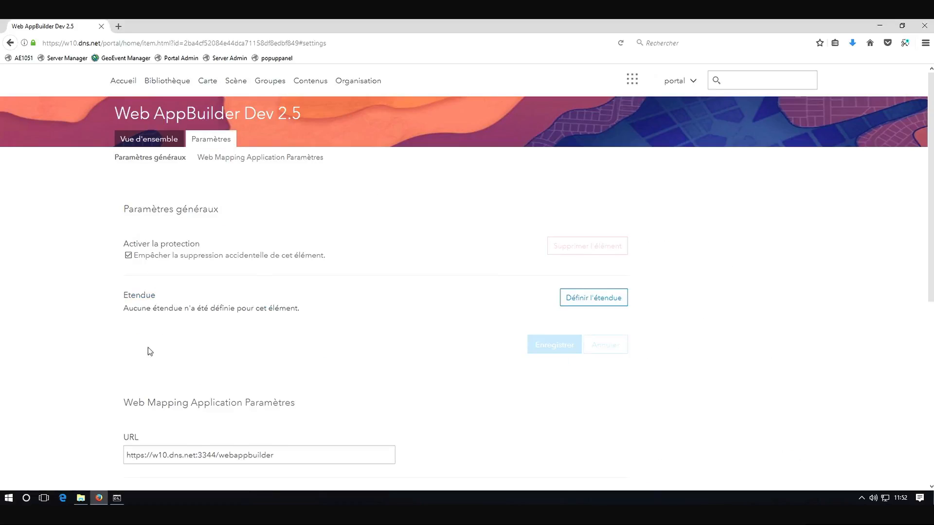
scroll(48, 364, down, 3)
scroll(51, 367, down, 2)
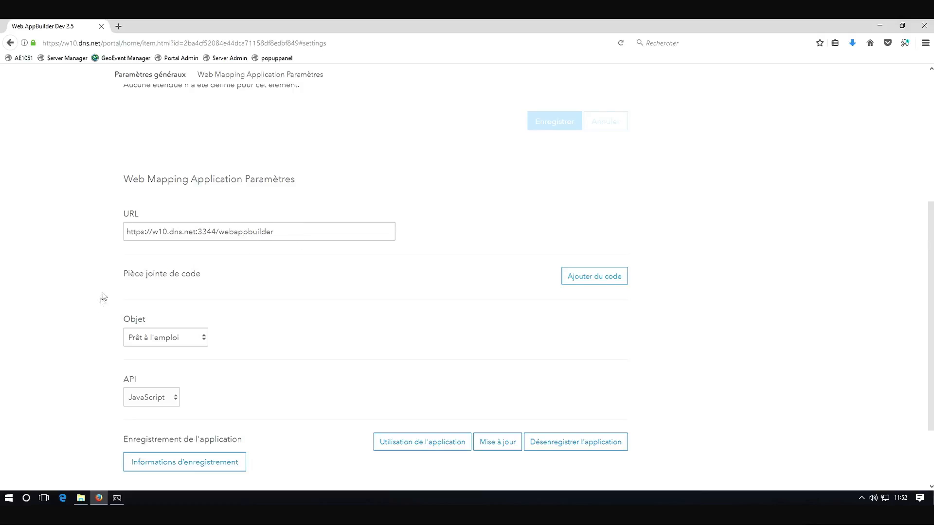
scroll(102, 304, down, 2)
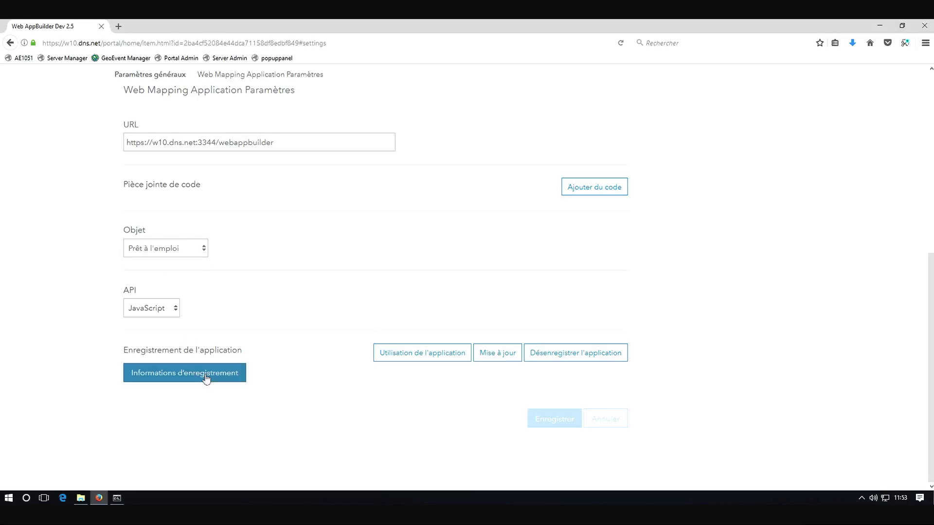
click(161, 374)
scroll(82, 380, down, 3)
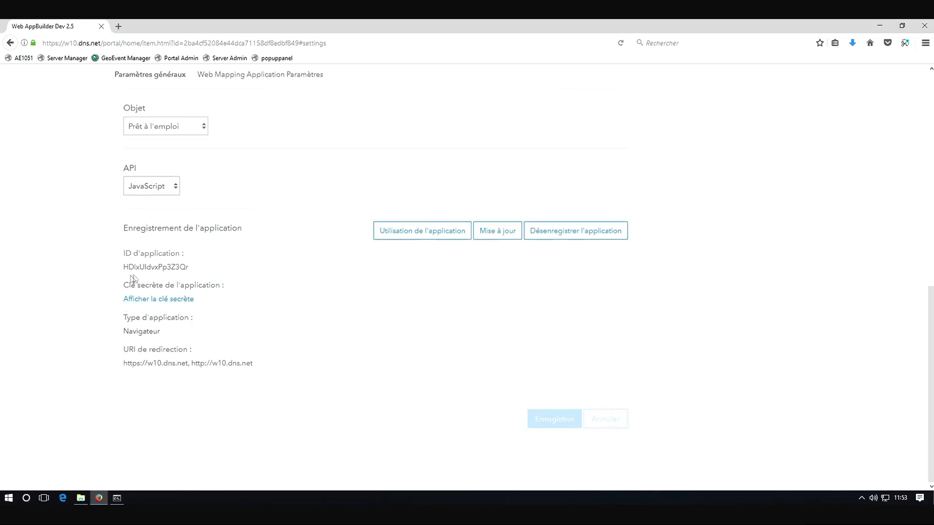
scroll(121, 282, up, 7)
scroll(120, 285, up, 2)
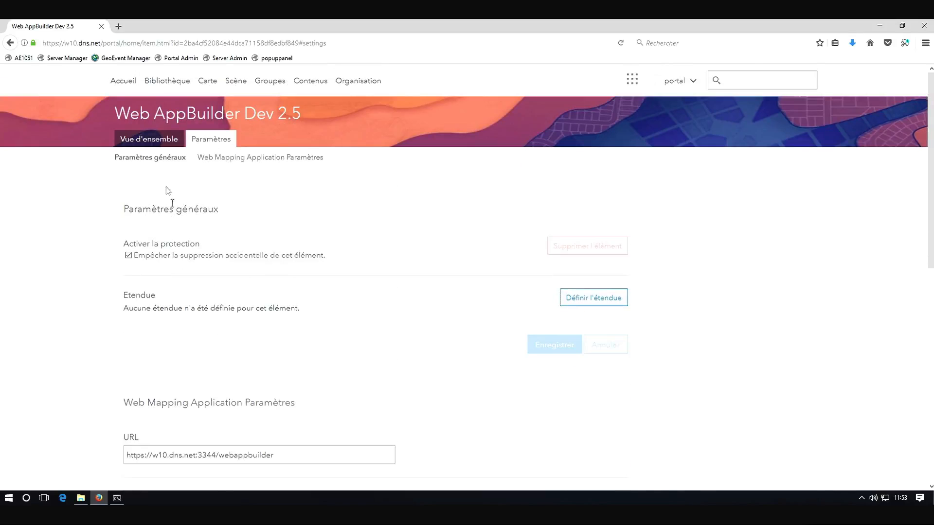
click(156, 139)
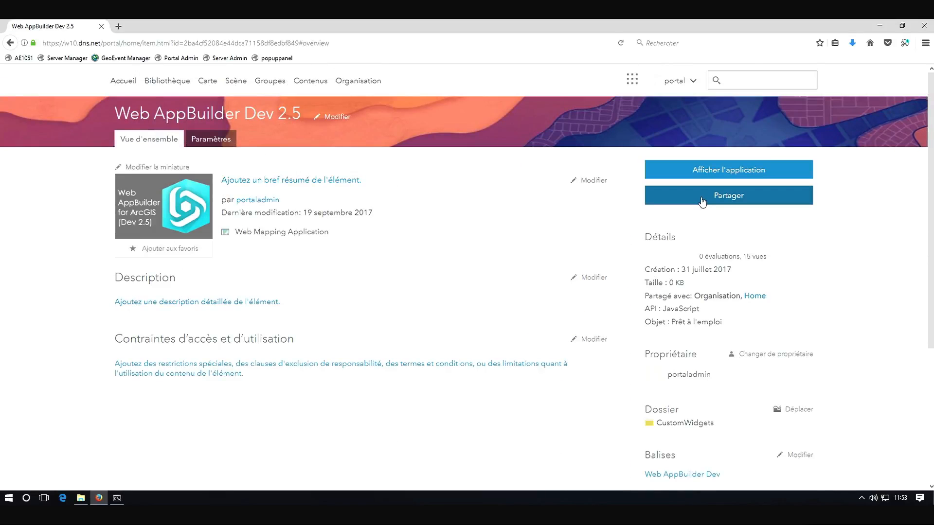
click(702, 201)
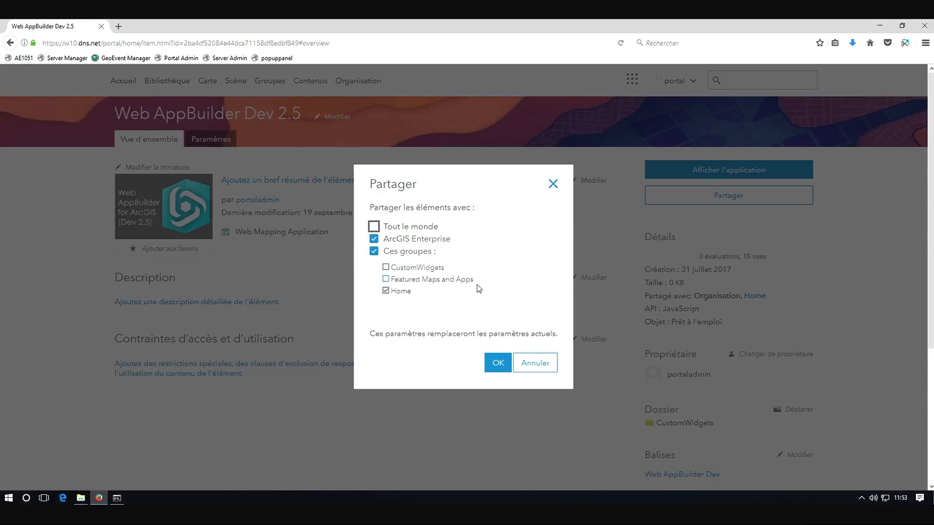
click(553, 364)
Review the organisation's general settings and shared theme colours
click(369, 87)
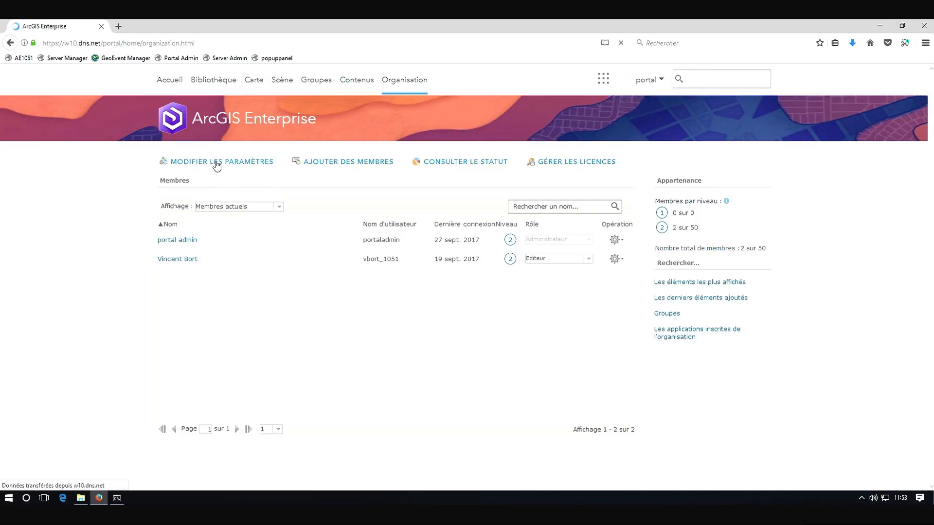
click(217, 163)
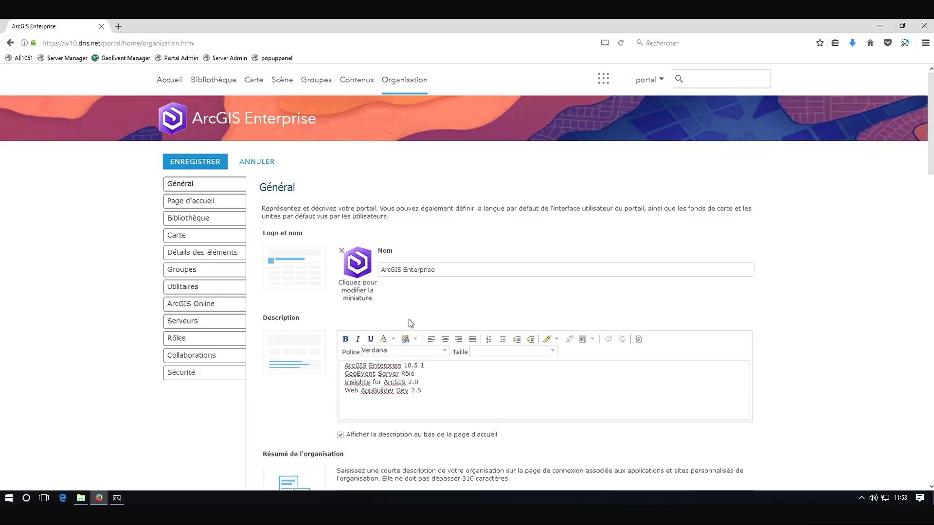
scroll(410, 324, down, 10)
drag(930, 249, 929, 291)
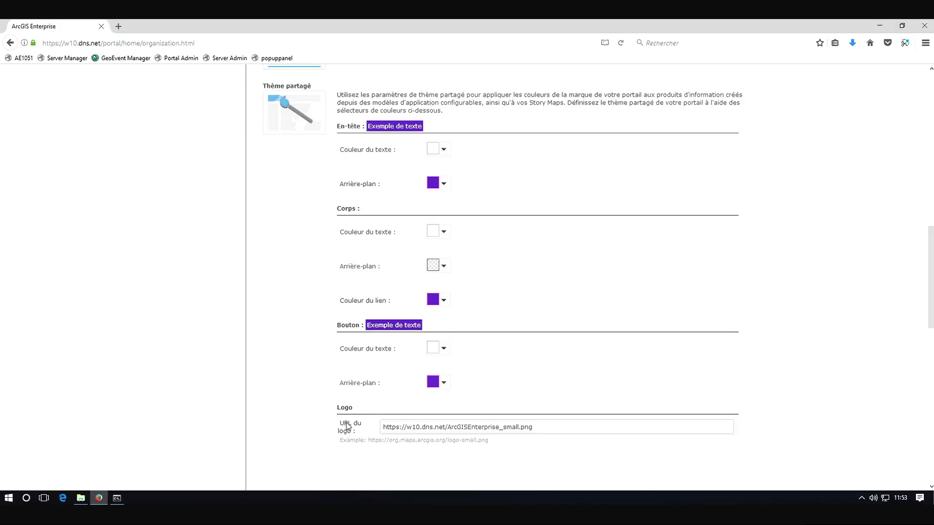
drag(929, 276, 488, 63)
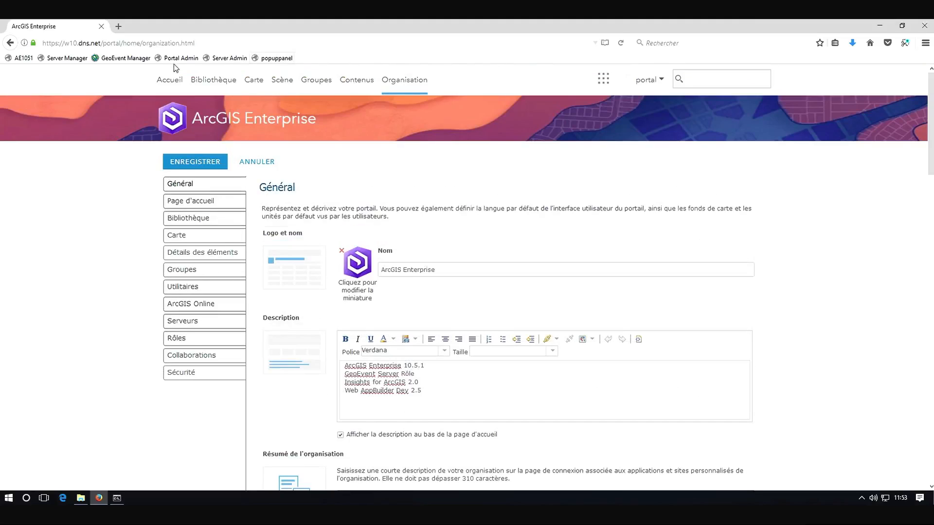
Launch Web AppBuilder Dev 2.5 from the portal home page
click(171, 81)
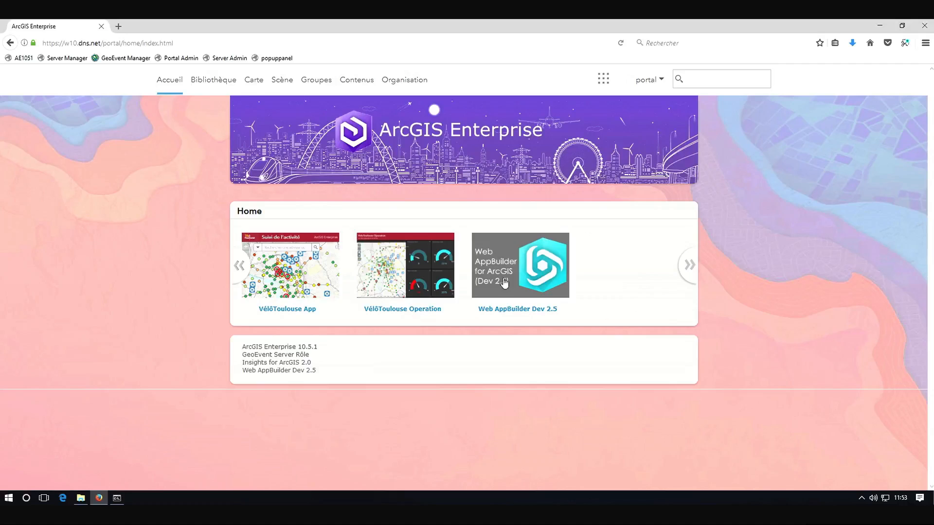
click(527, 273)
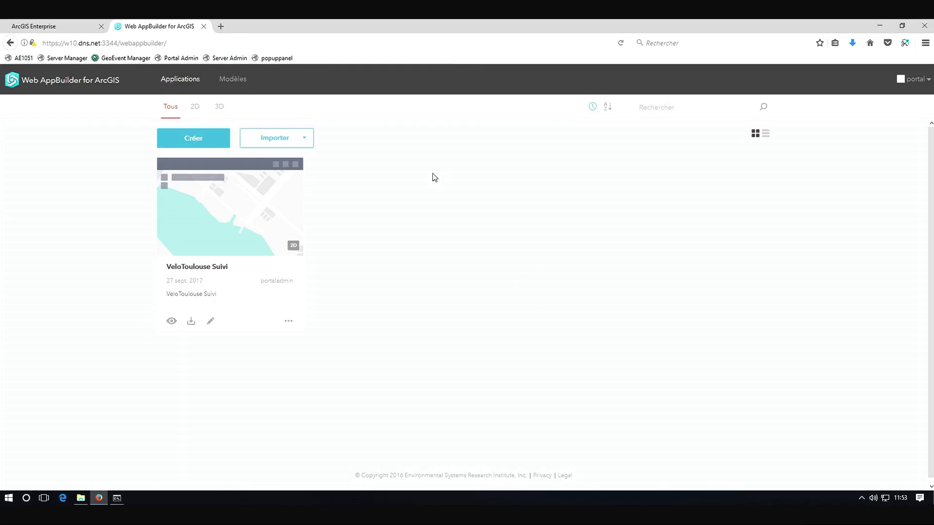
click(302, 140)
click(395, 127)
click(639, 465)
click(304, 142)
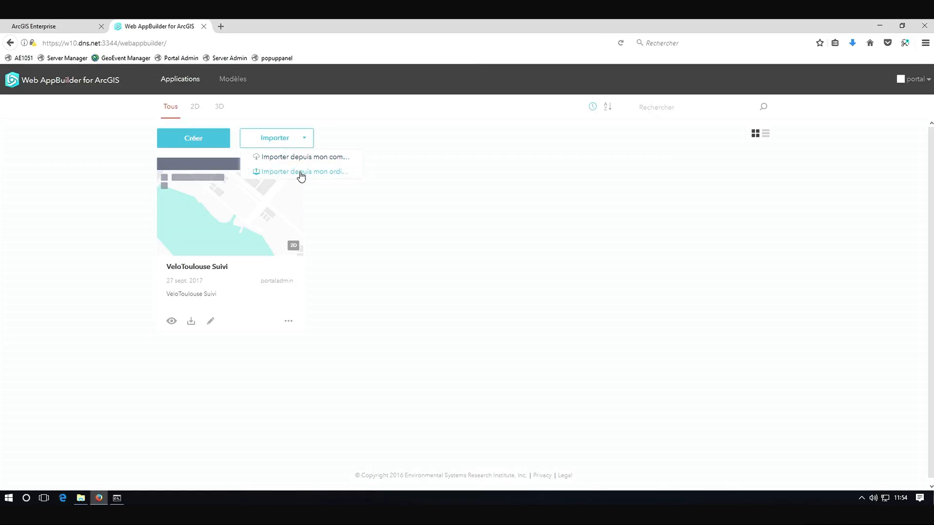
click(297, 173)
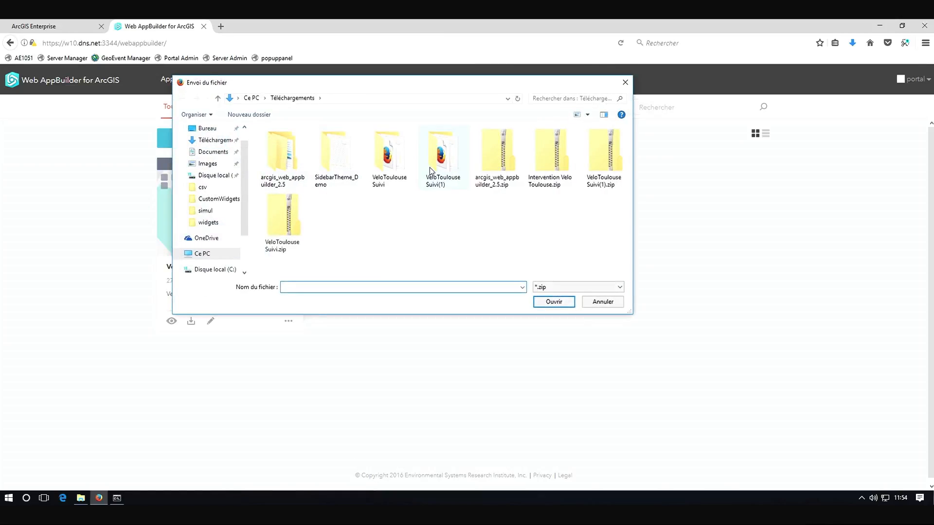
click(603, 301)
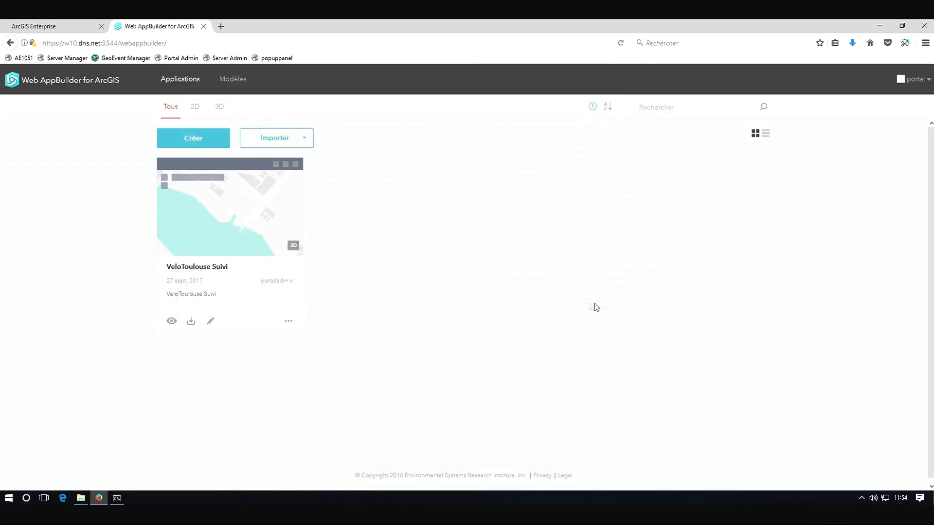
Create a new default 2D web app titled Intervention Vélo Toulouse, with the same text as its description
click(203, 142)
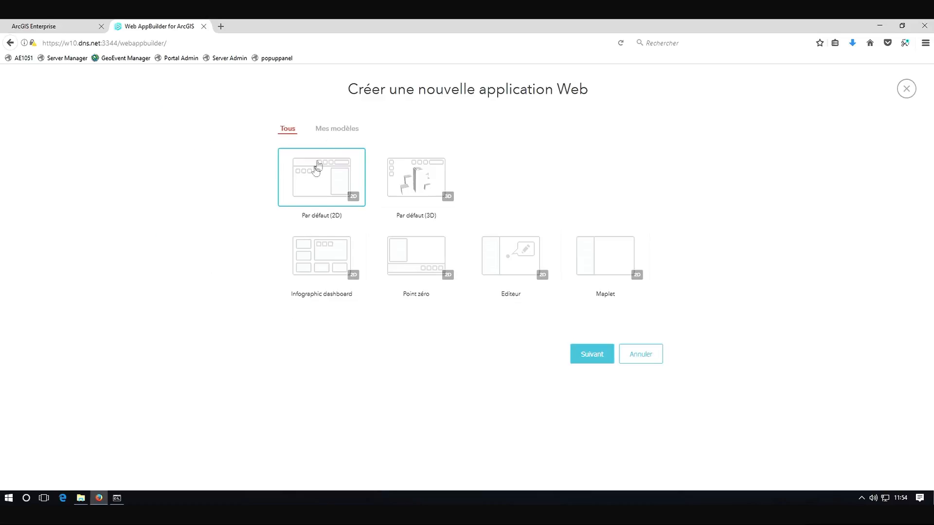
click(597, 360)
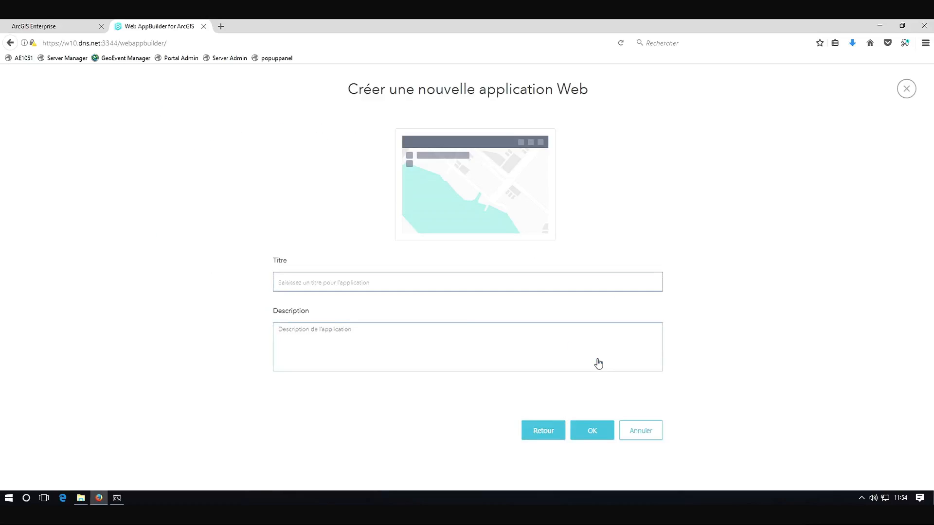
text(h)
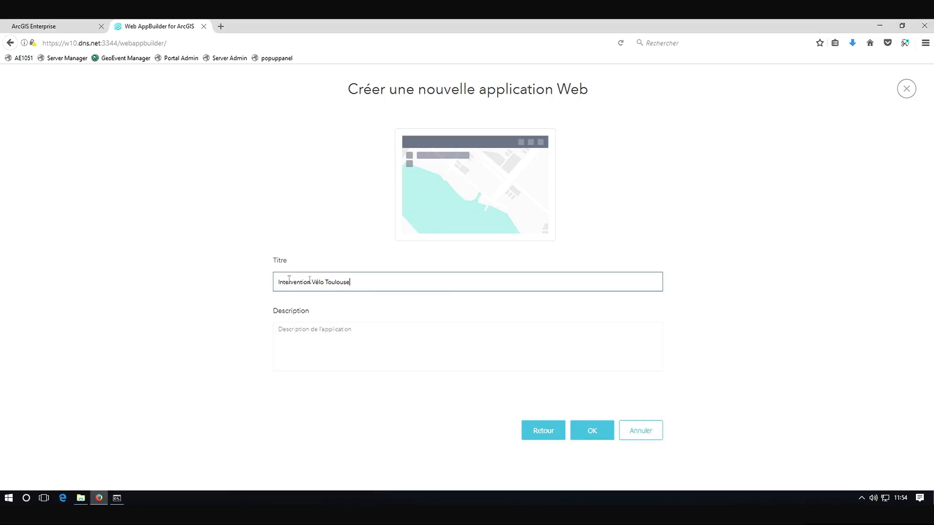
drag(365, 284, 250, 279)
click(320, 332)
text(Intervention Vélo Toulouse)
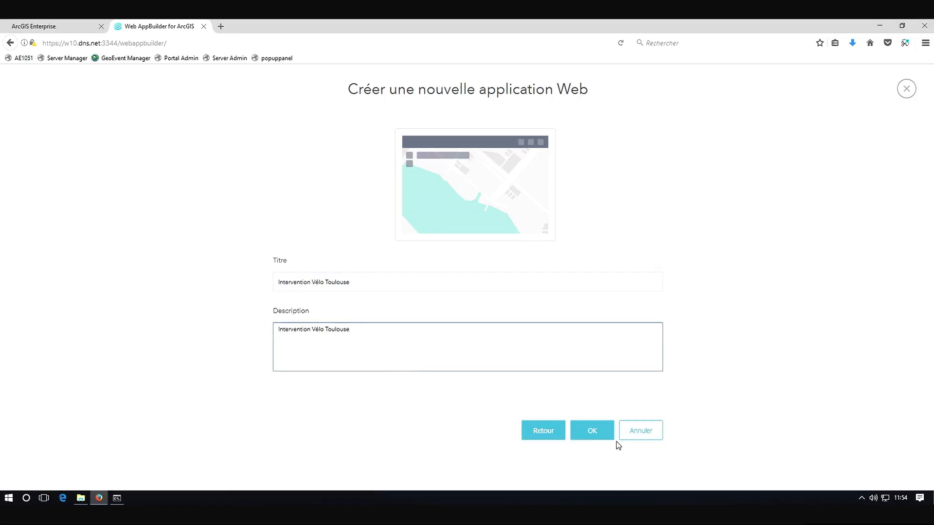
click(603, 438)
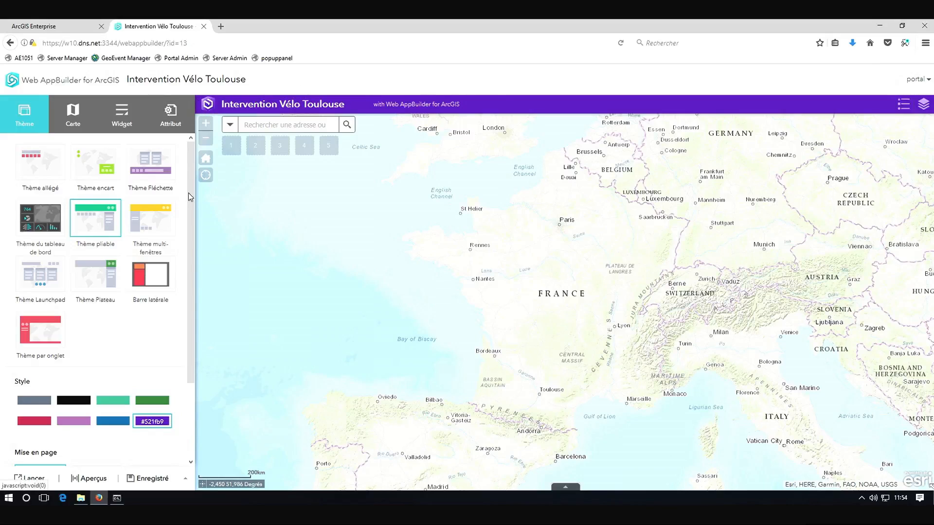
Enable a loading screen background image and set it to background1051.jpg
click(153, 422)
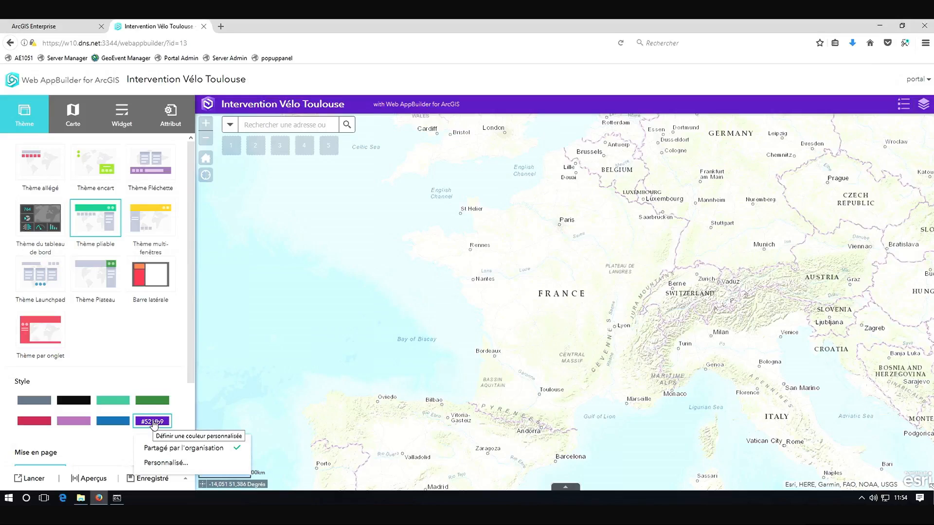
click(170, 114)
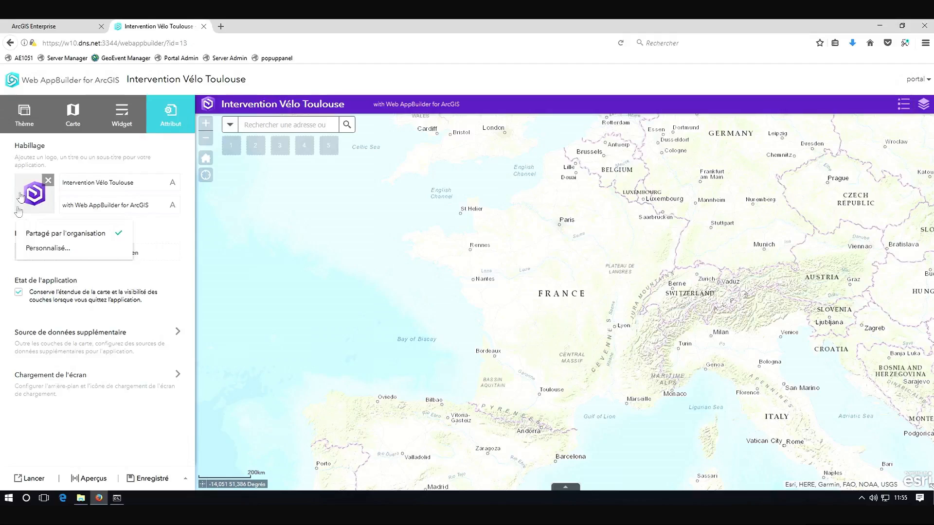
click(68, 381)
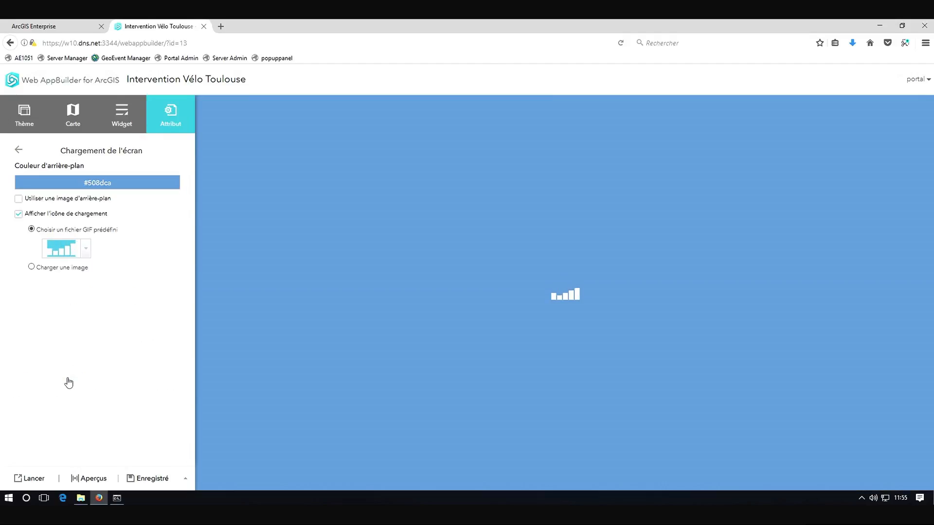
click(19, 199)
click(68, 216)
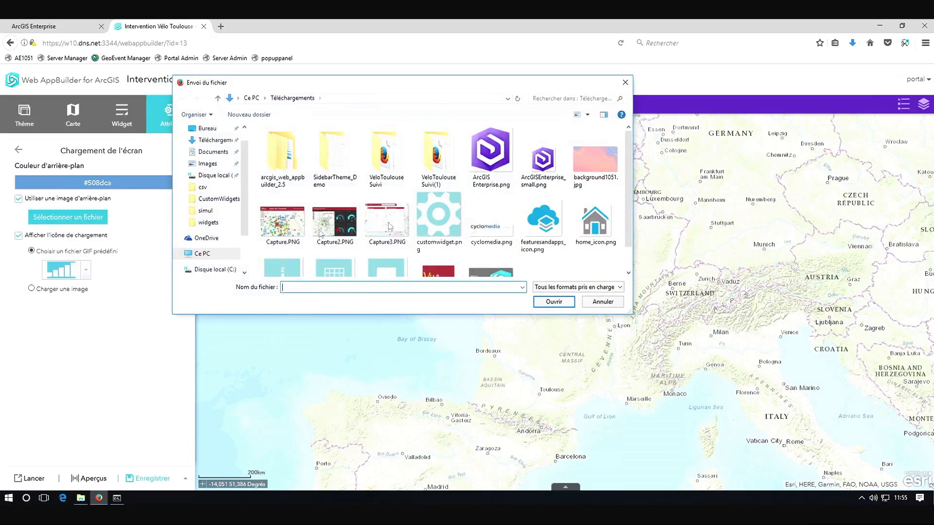
click(591, 175)
click(553, 302)
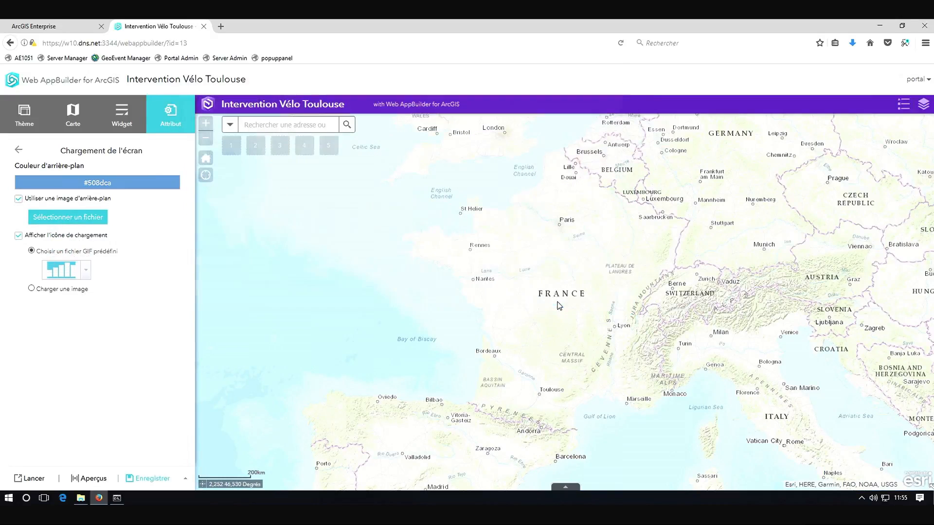
Set the loading icon to an uploaded image, pn-loader.gif.pagespeed.ce.EvEDG-TVkU.gif, and preview the loading screen
click(31, 290)
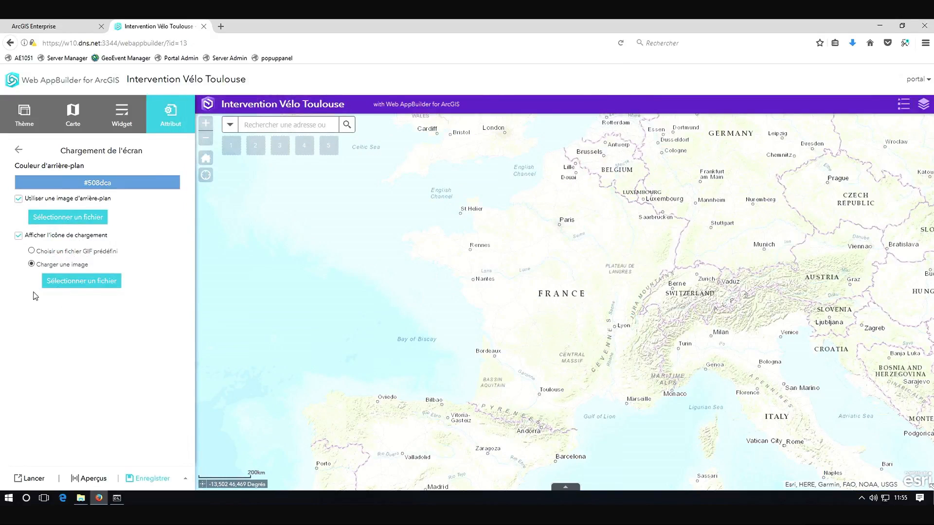
click(79, 280)
click(592, 169)
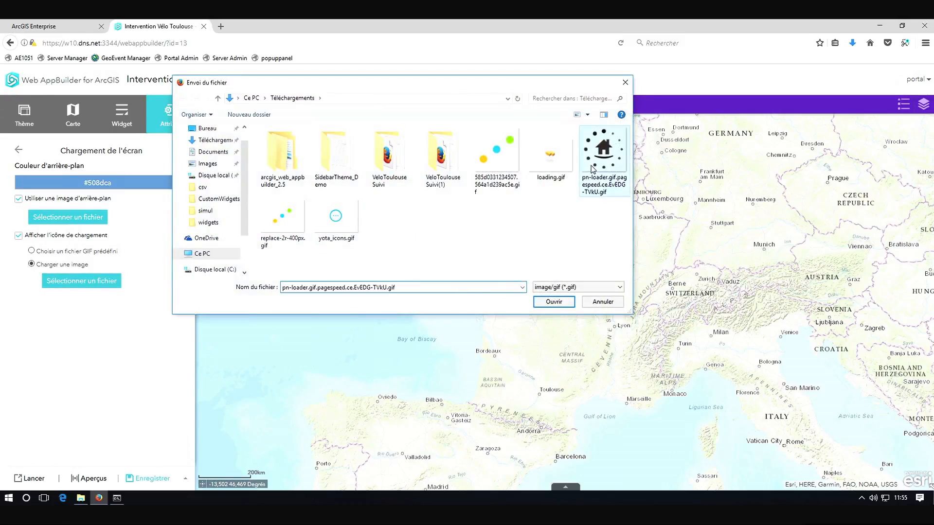
click(554, 301)
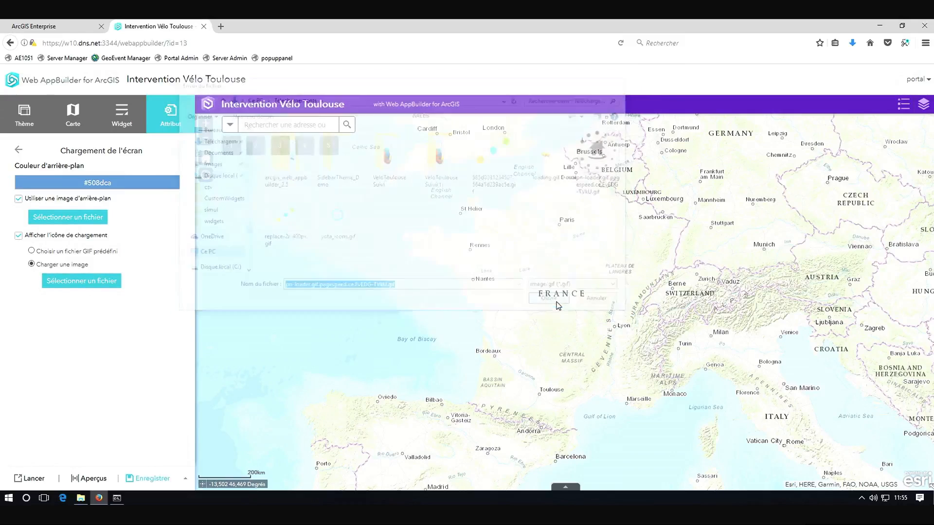
click(19, 152)
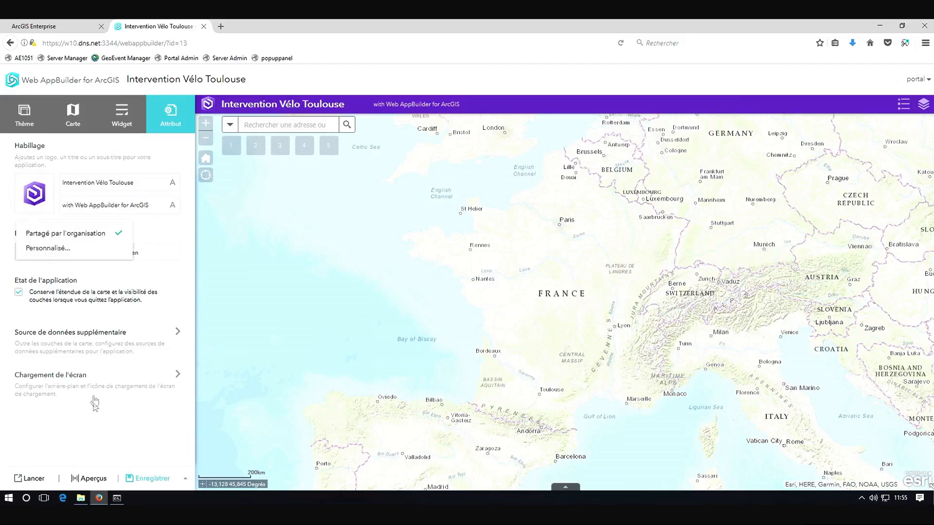
click(75, 378)
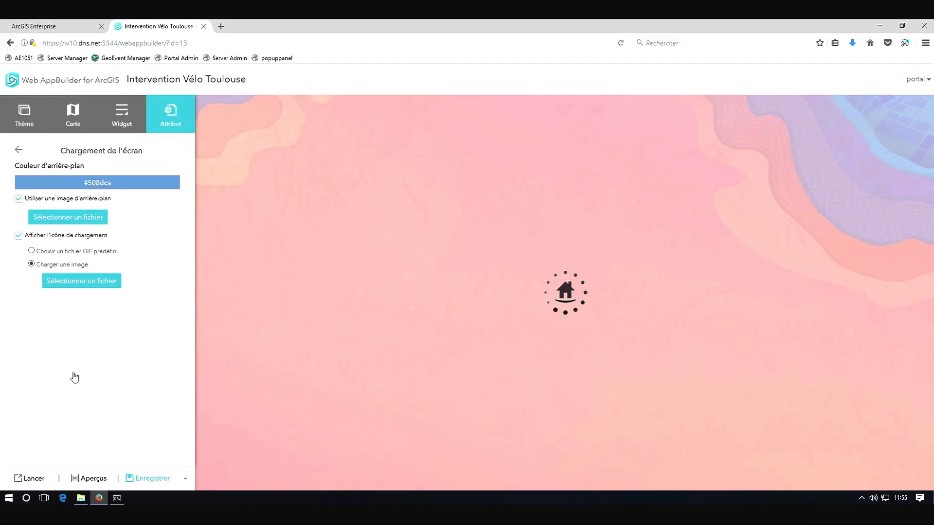
Use the VéloToulouse Carte web map for the app and switch its theme to Barre latérale
click(72, 124)
click(146, 200)
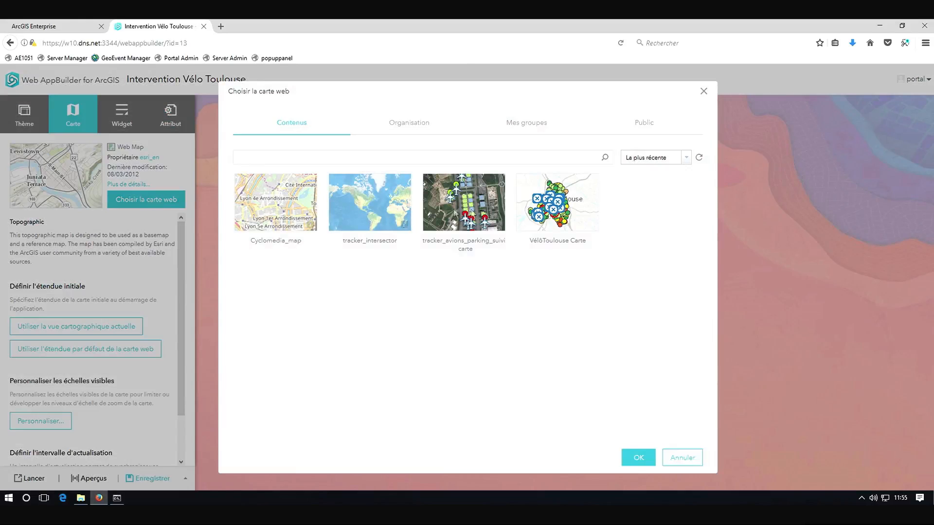
click(554, 253)
click(638, 458)
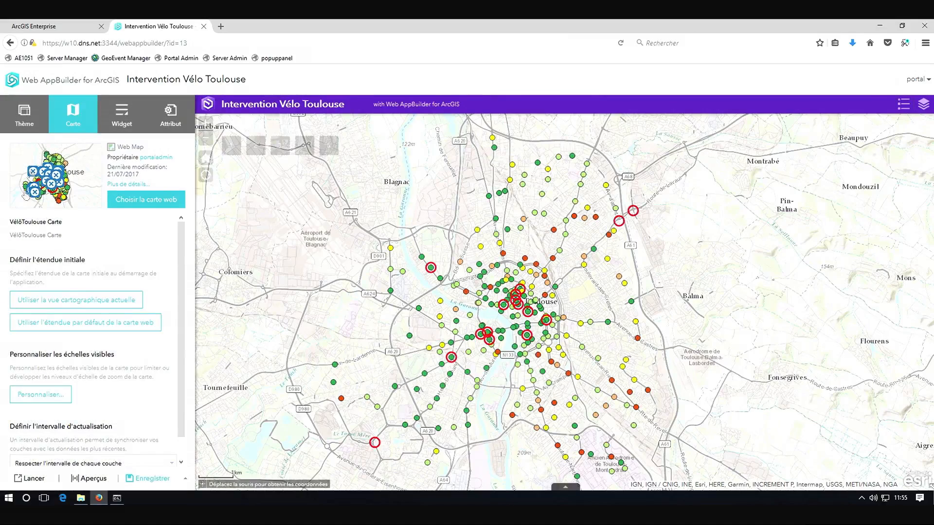
click(34, 126)
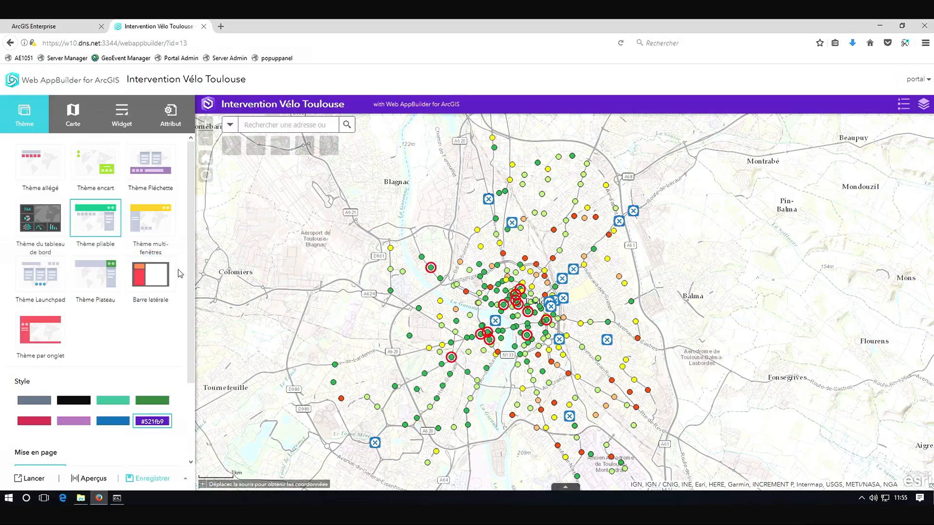
click(155, 285)
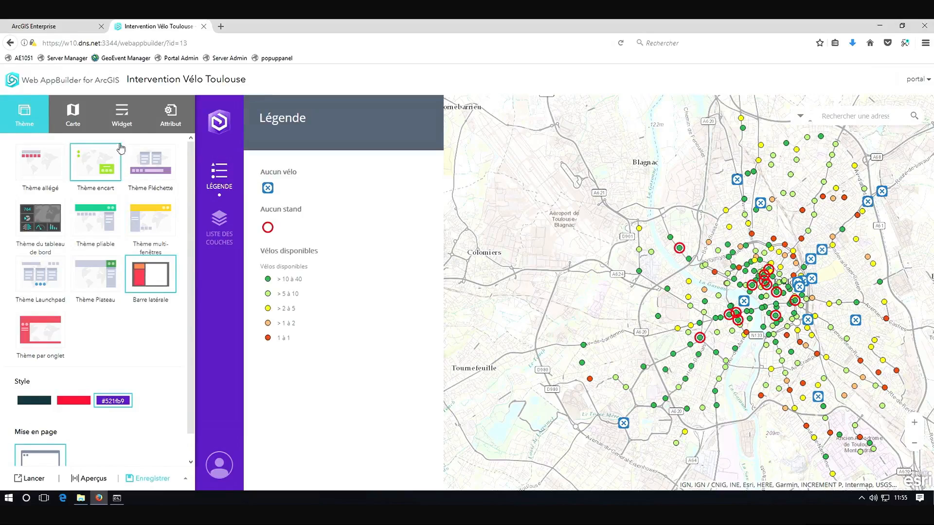
Add the Popup Panel widget to the sidebar controller and save the app
click(122, 123)
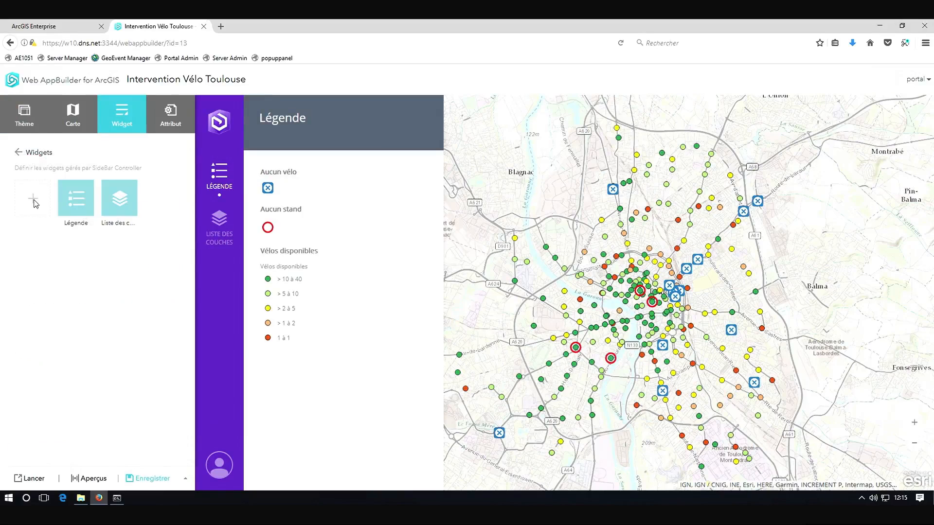
click(34, 201)
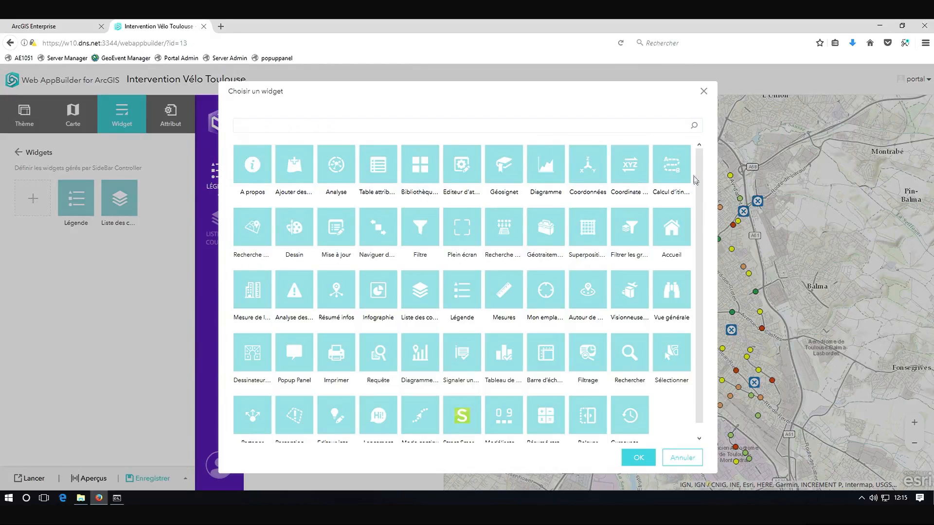
scroll(698, 418, down, 1)
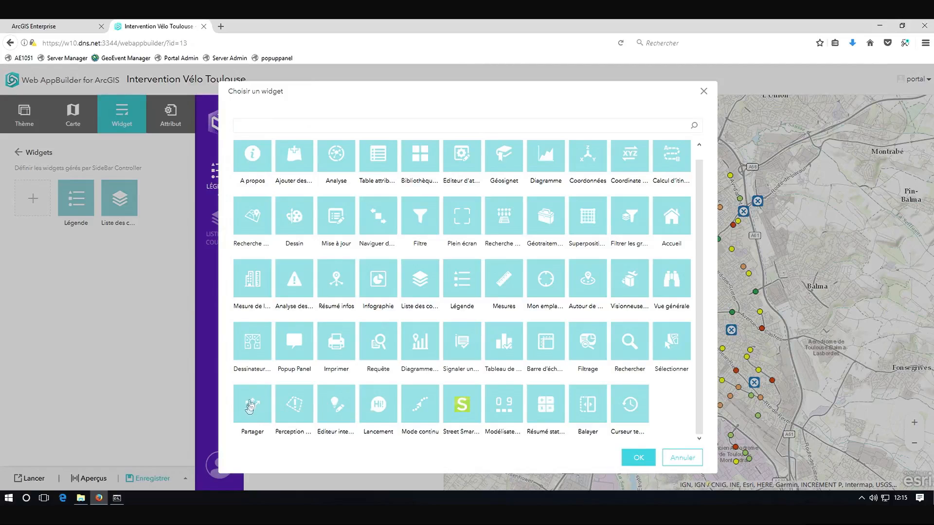
click(299, 351)
click(637, 459)
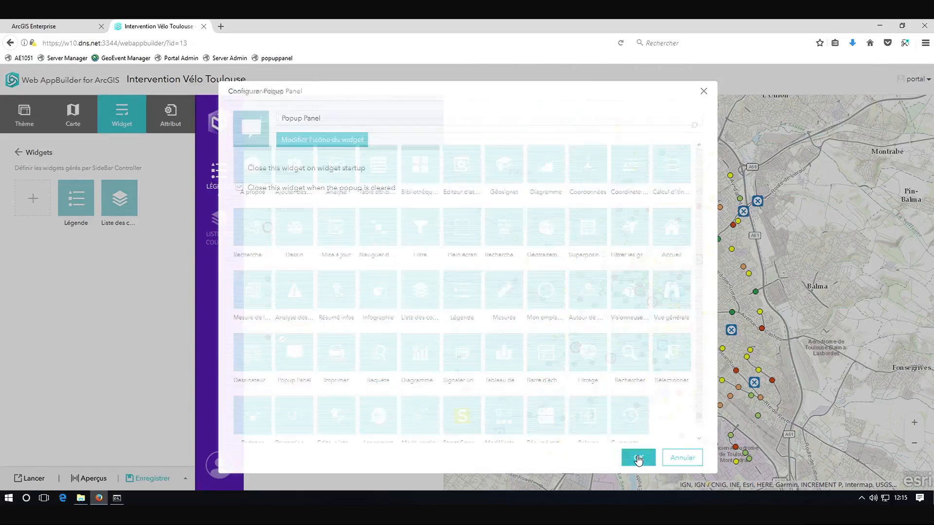
click(640, 460)
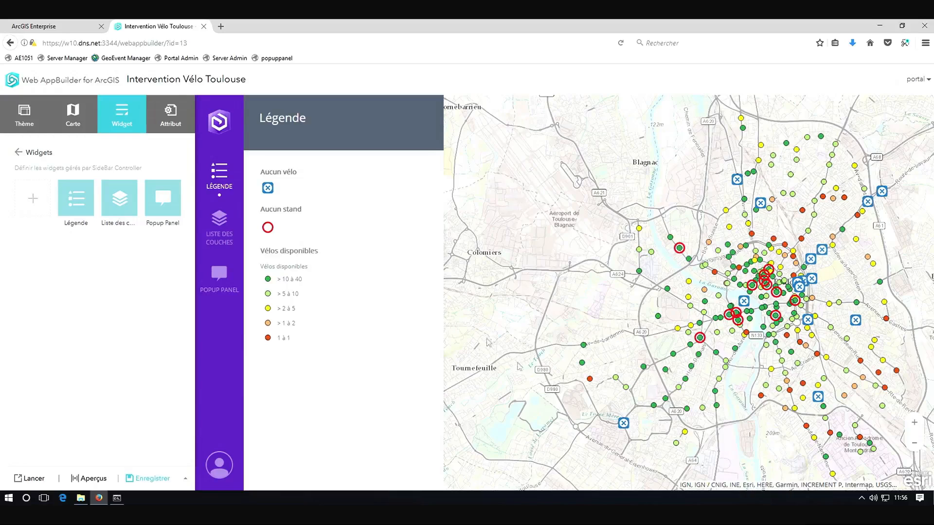
click(153, 480)
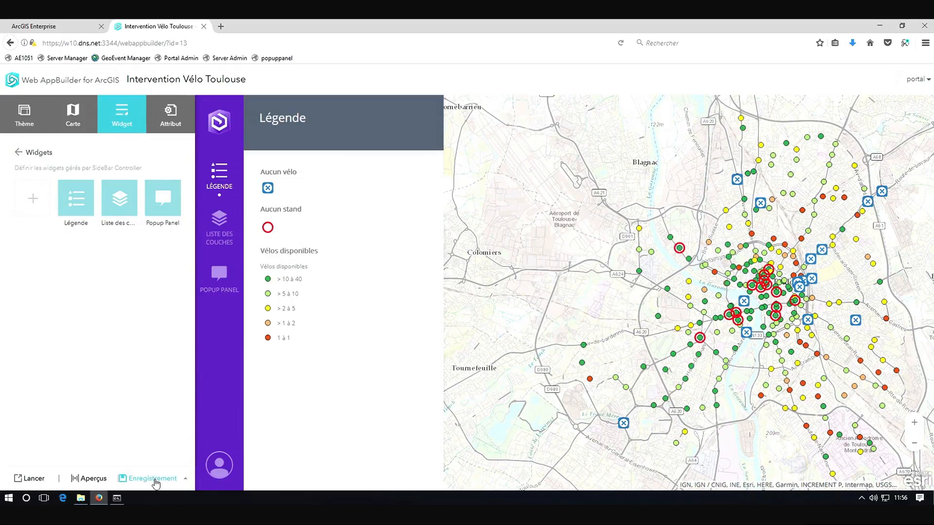
Launch the Intervention Vélo Toulouse app, select a bike station and show its details in the Popup Panel
click(10, 81)
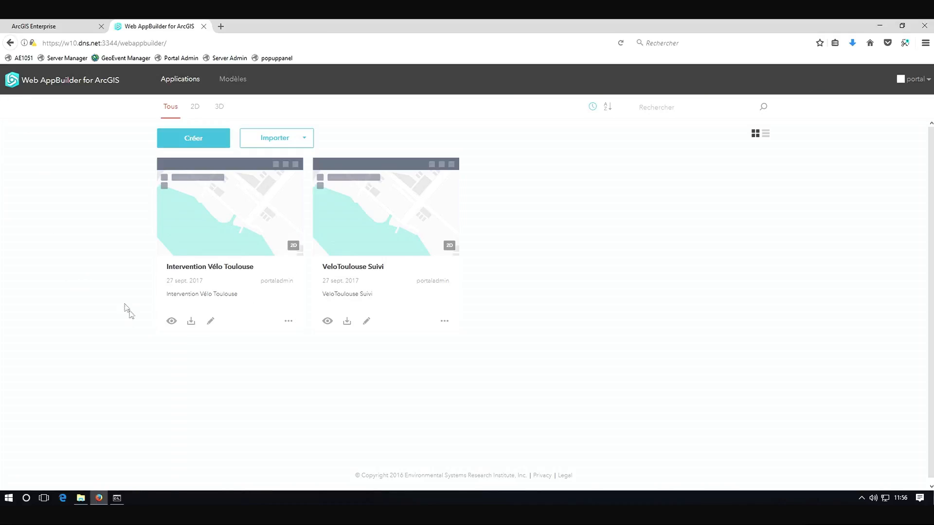
click(172, 321)
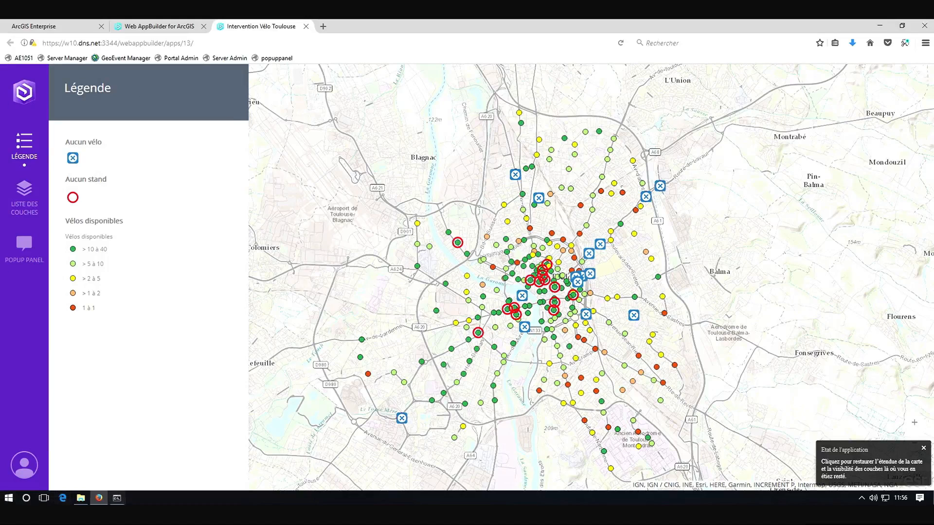
click(524, 242)
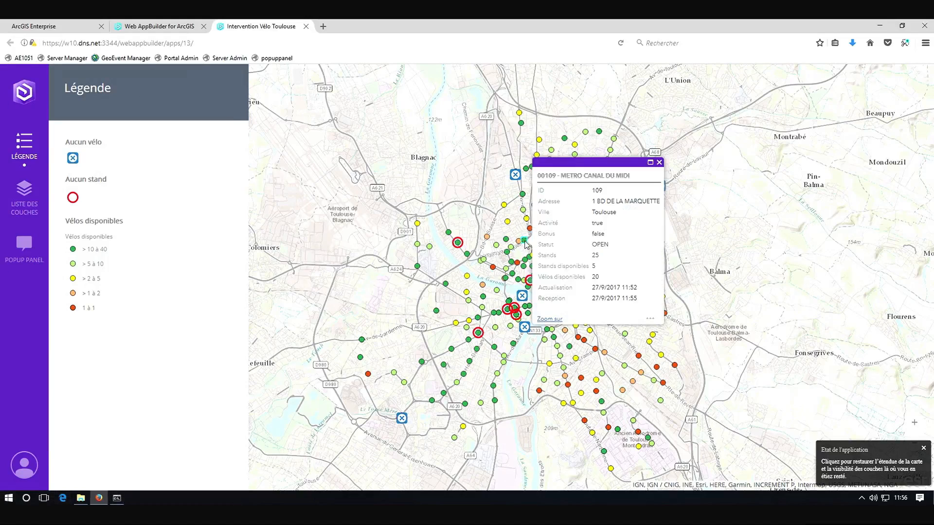
click(30, 249)
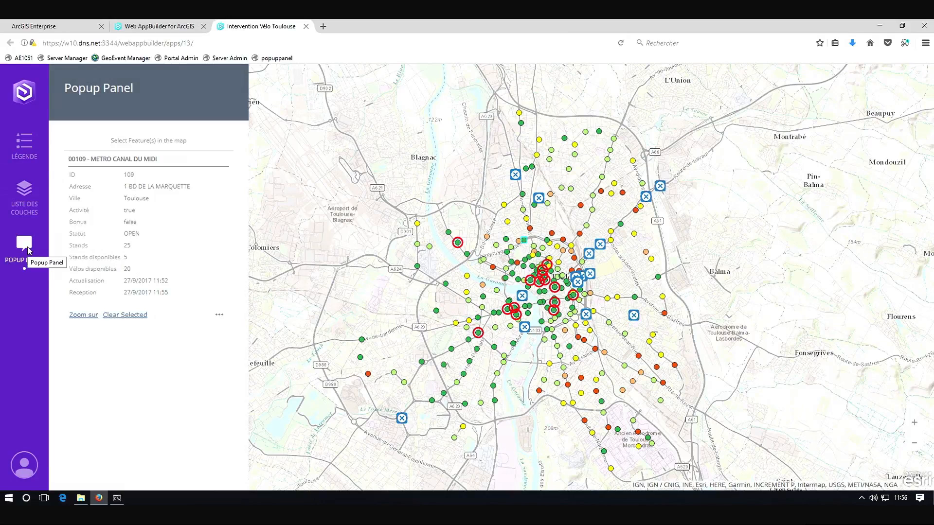
click(307, 26)
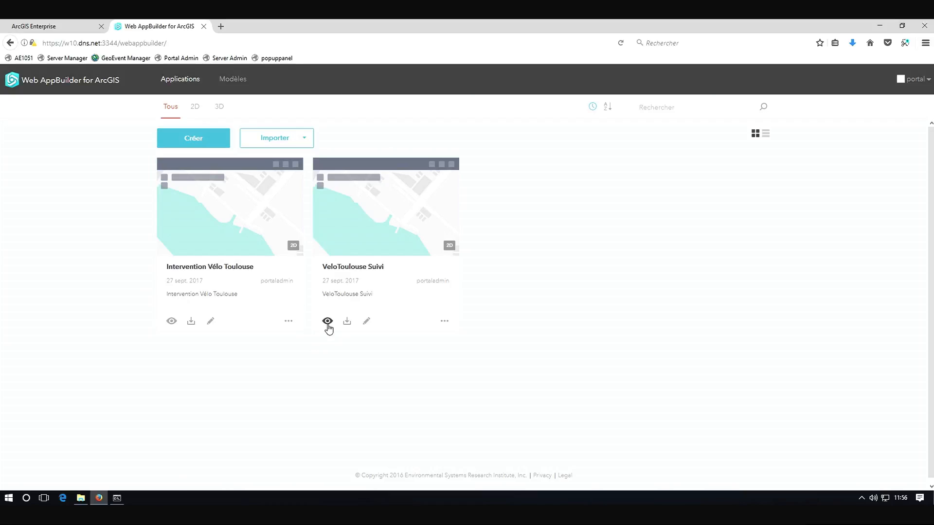
Open the VeloToulouse Suivi app and inspect the display settings of the Stations sans stand gauge widget
click(366, 322)
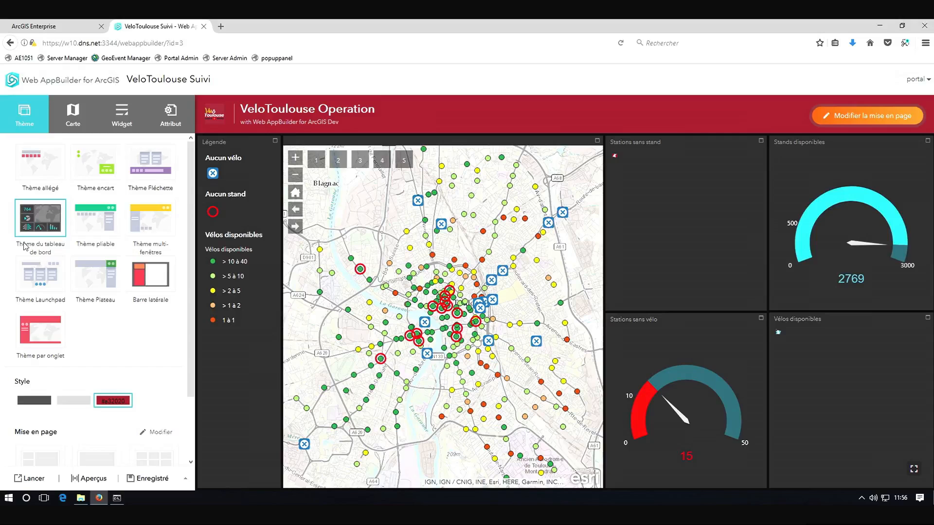
click(122, 117)
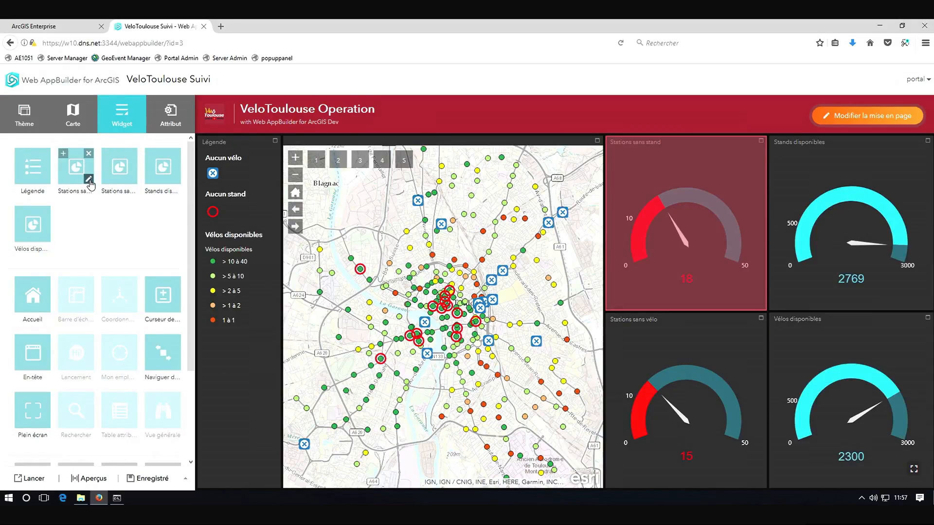
click(89, 180)
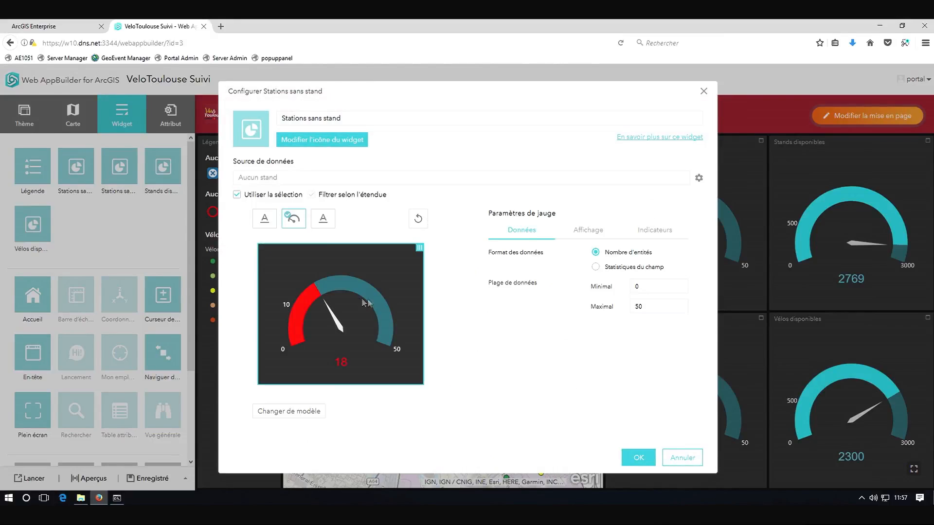
click(599, 236)
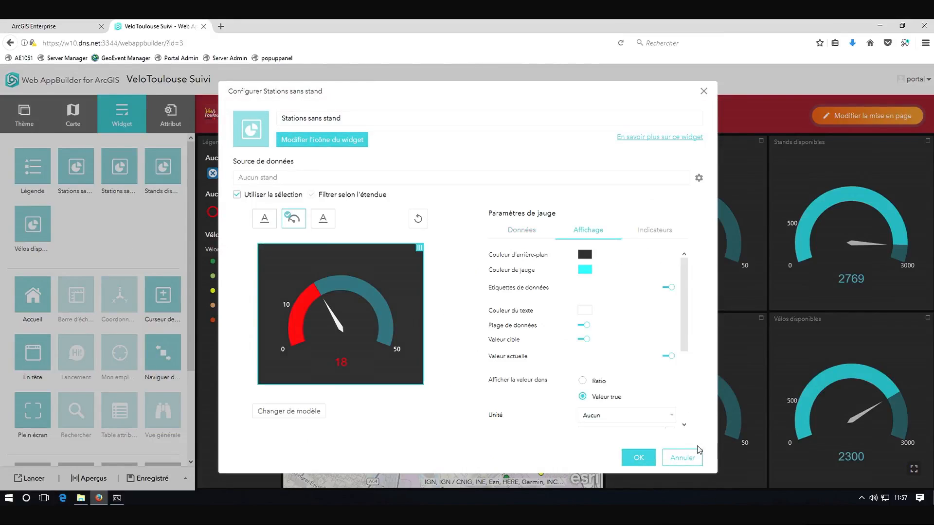
click(676, 462)
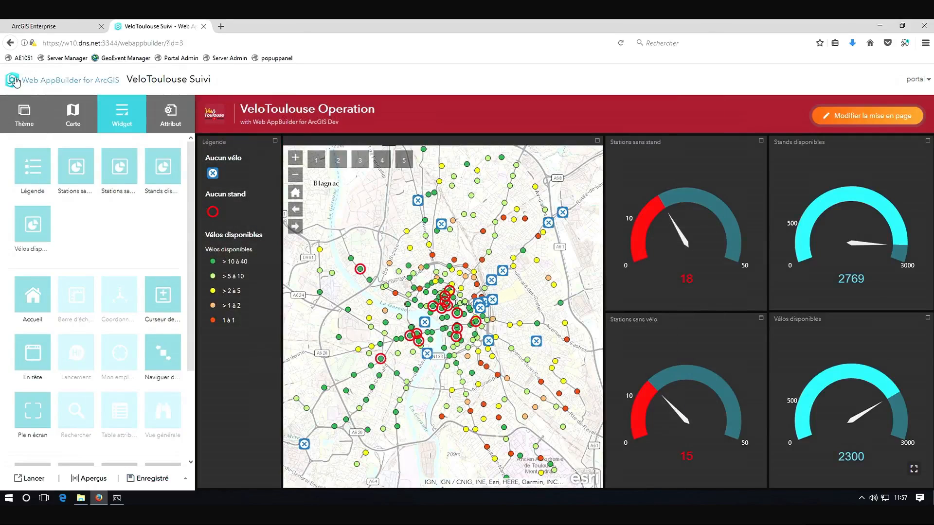
click(16, 82)
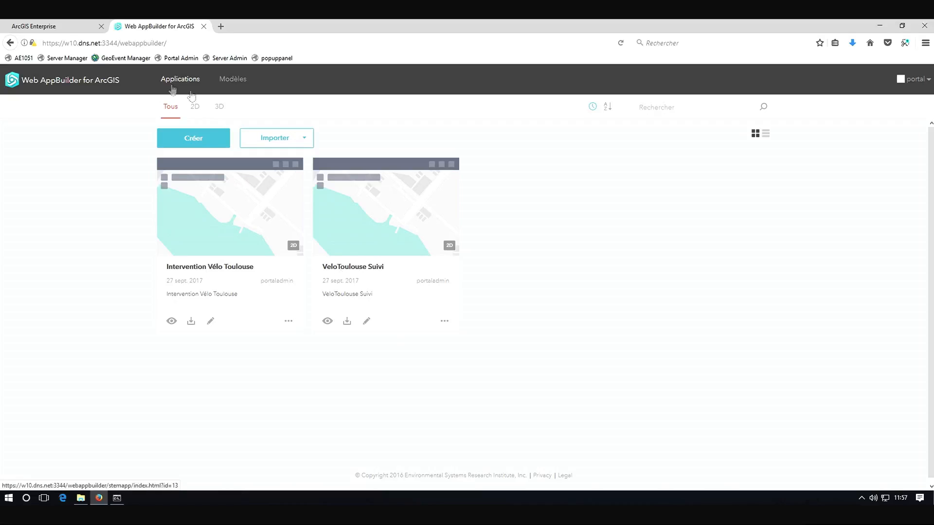
Open the item details of VéloToulouse Operation in the jcdecaux content folder of the portal
click(54, 28)
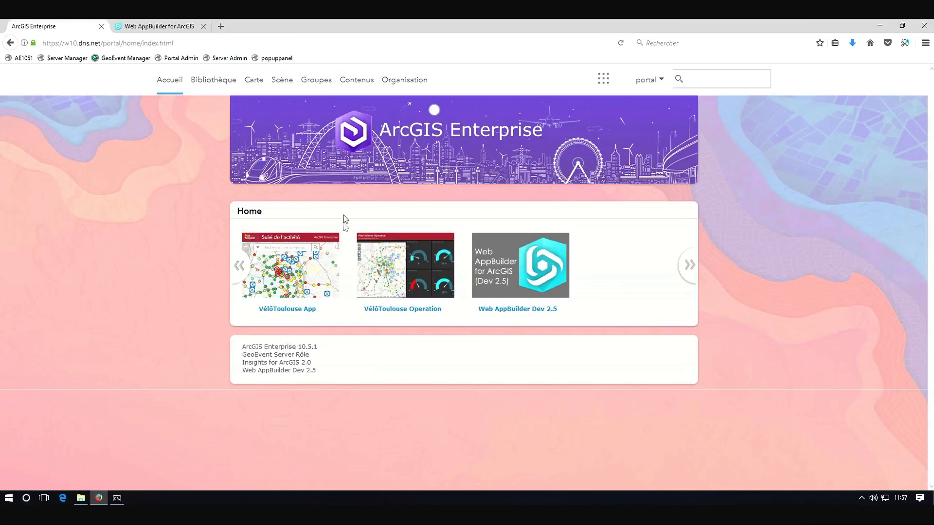
click(360, 88)
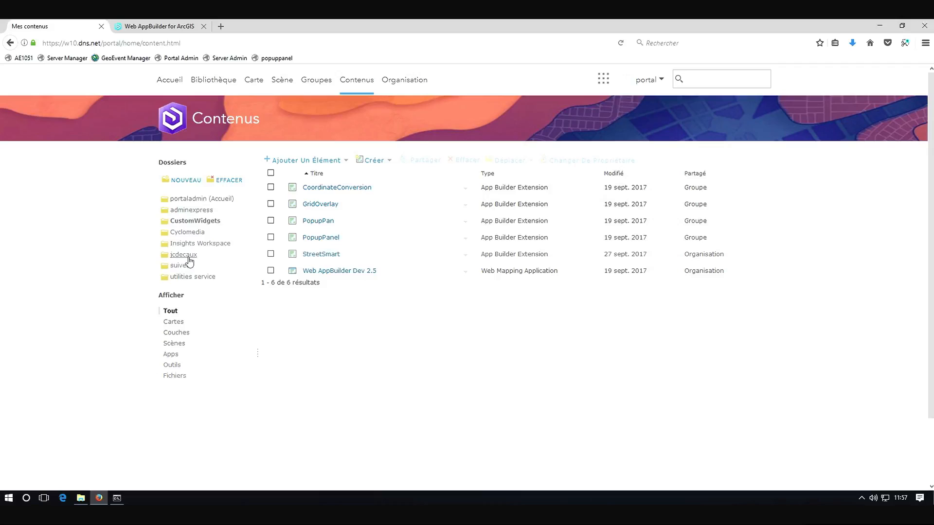
click(189, 255)
click(466, 256)
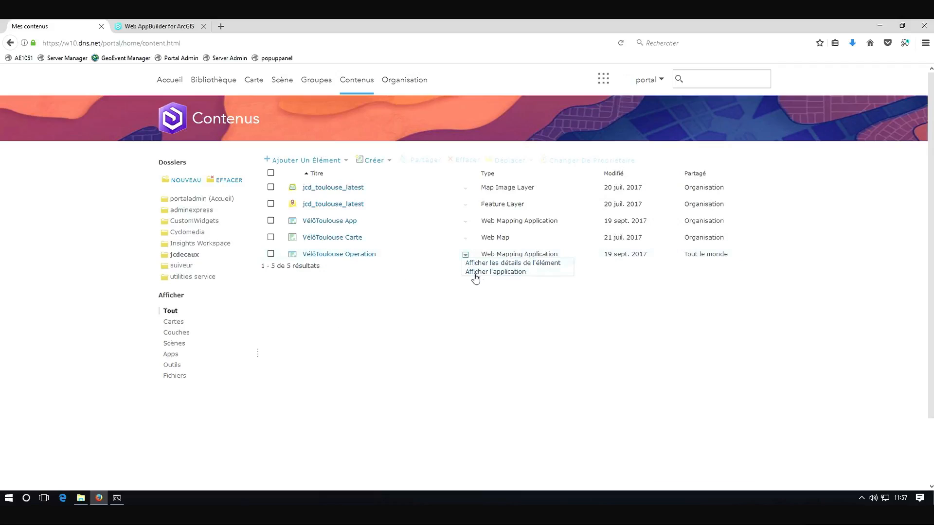
click(493, 264)
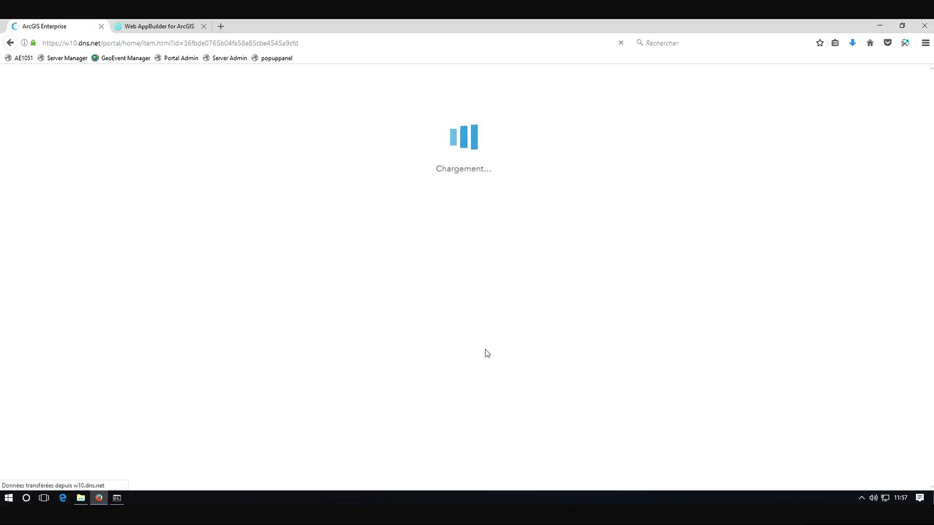
Select the item's application URL and open its sharing settings
scroll(489, 353, down, 4)
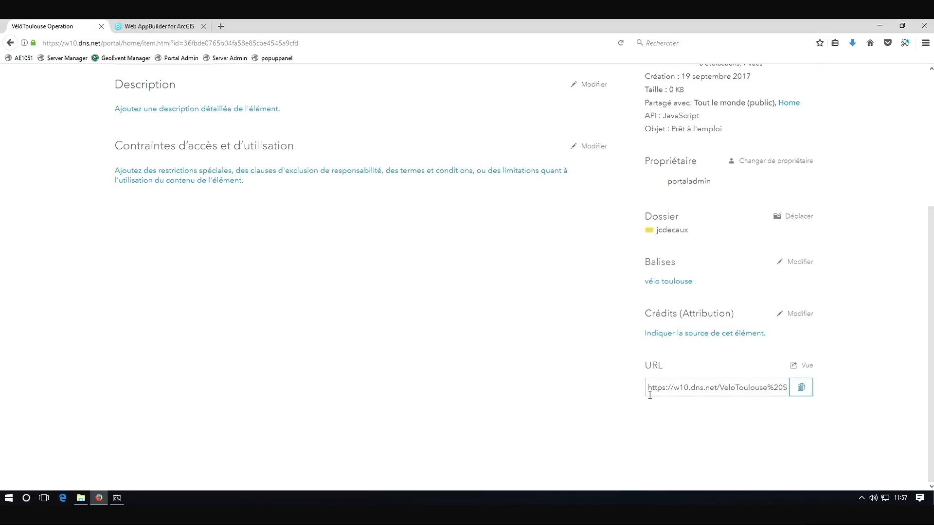
drag(653, 388, 813, 395)
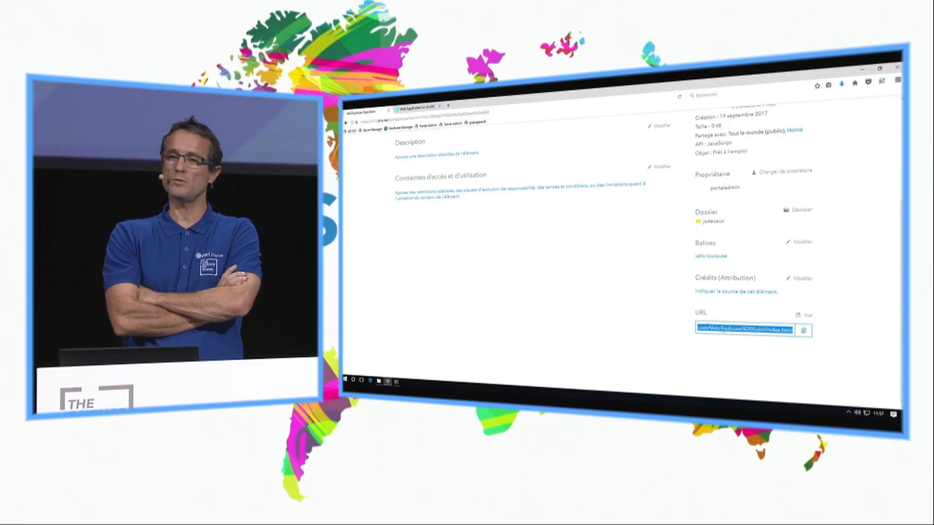
scroll(719, 201, up, 5)
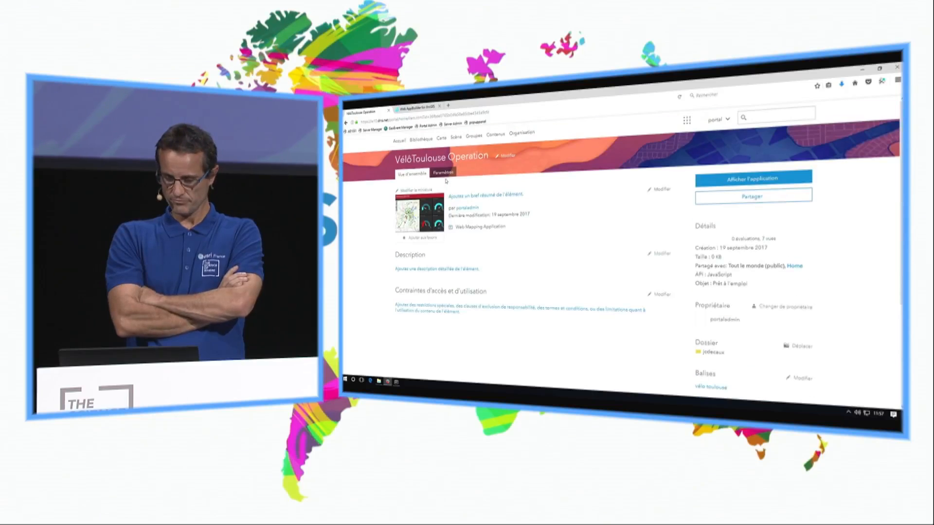
click(719, 201)
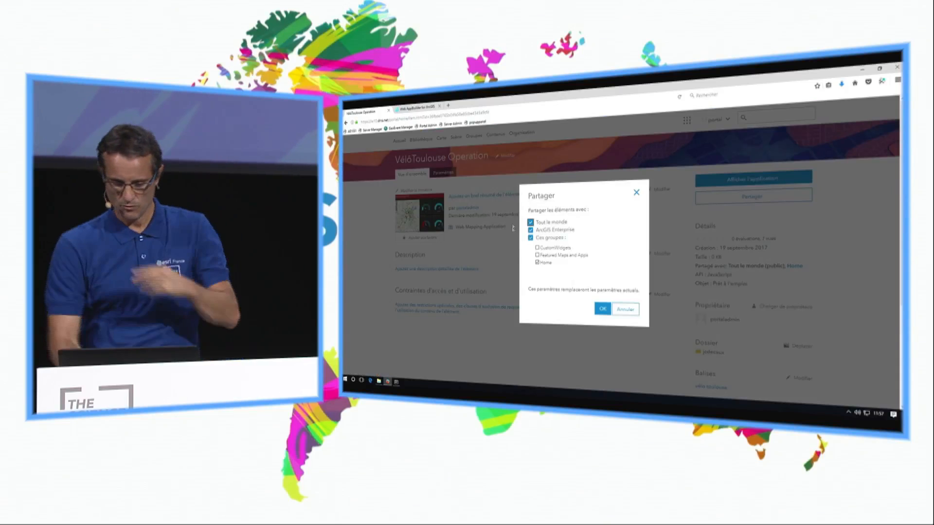
click(584, 393)
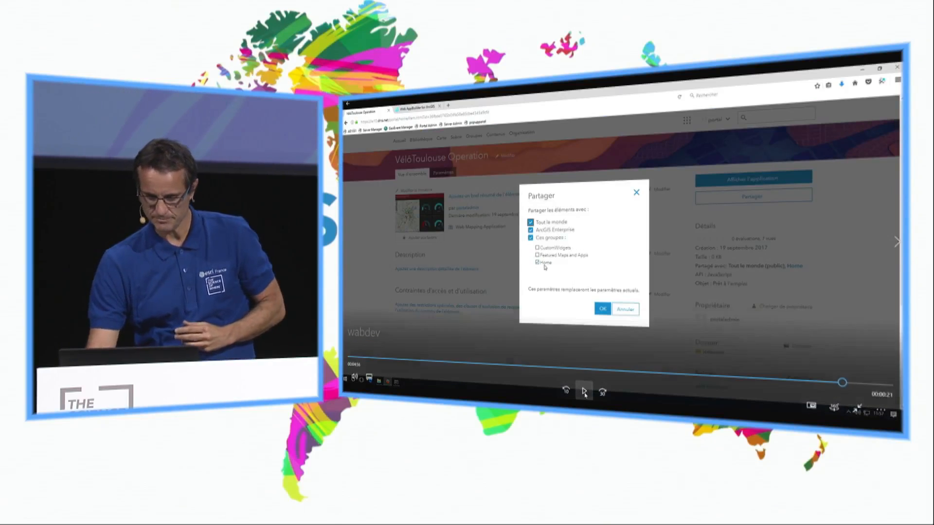